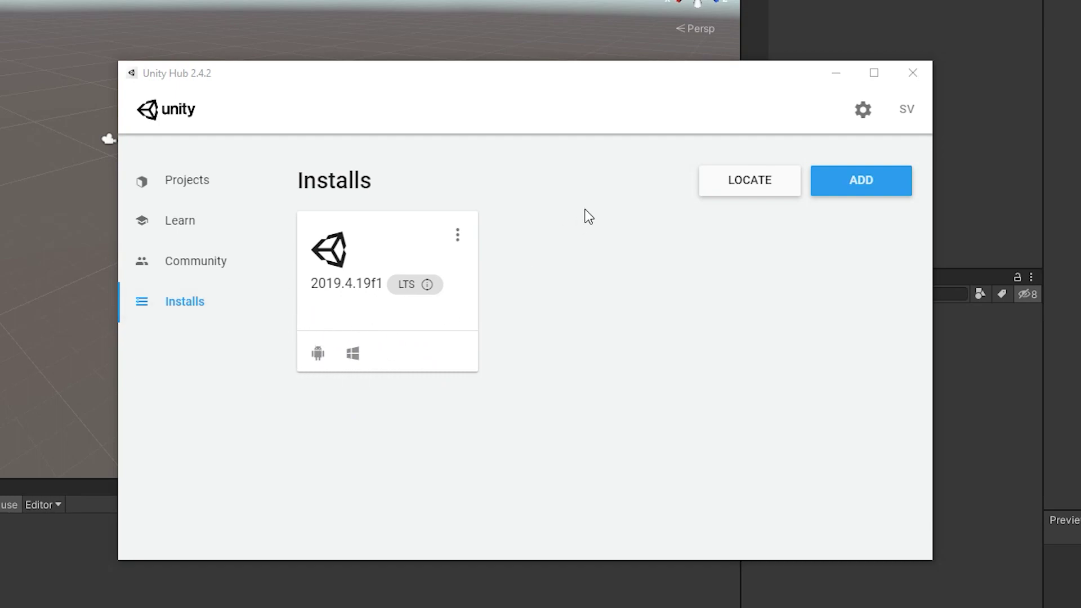
pyautogui.click(458, 235)
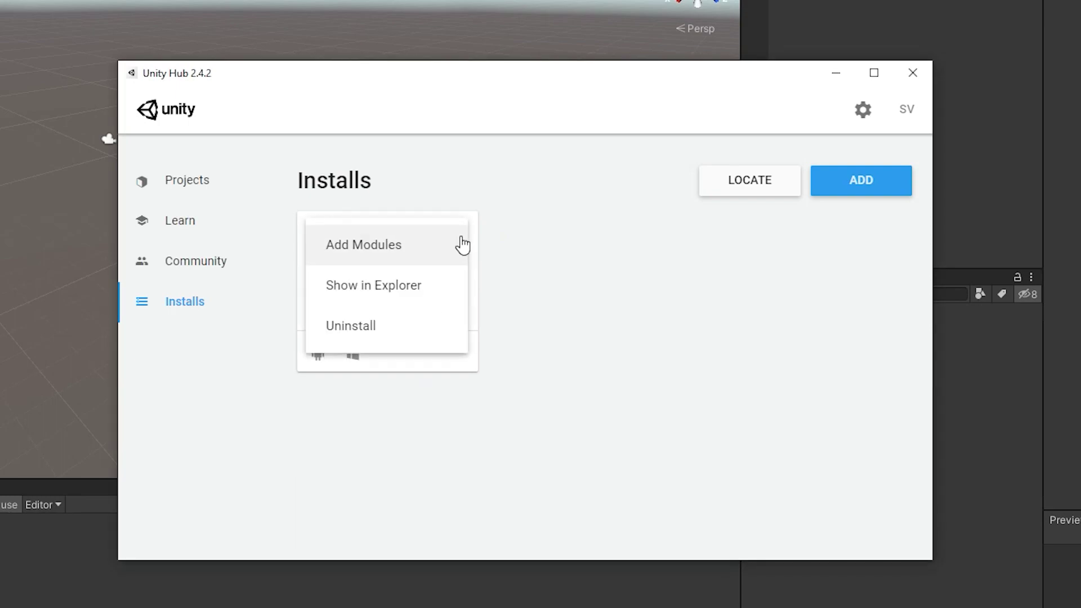
pyautogui.click(417, 248)
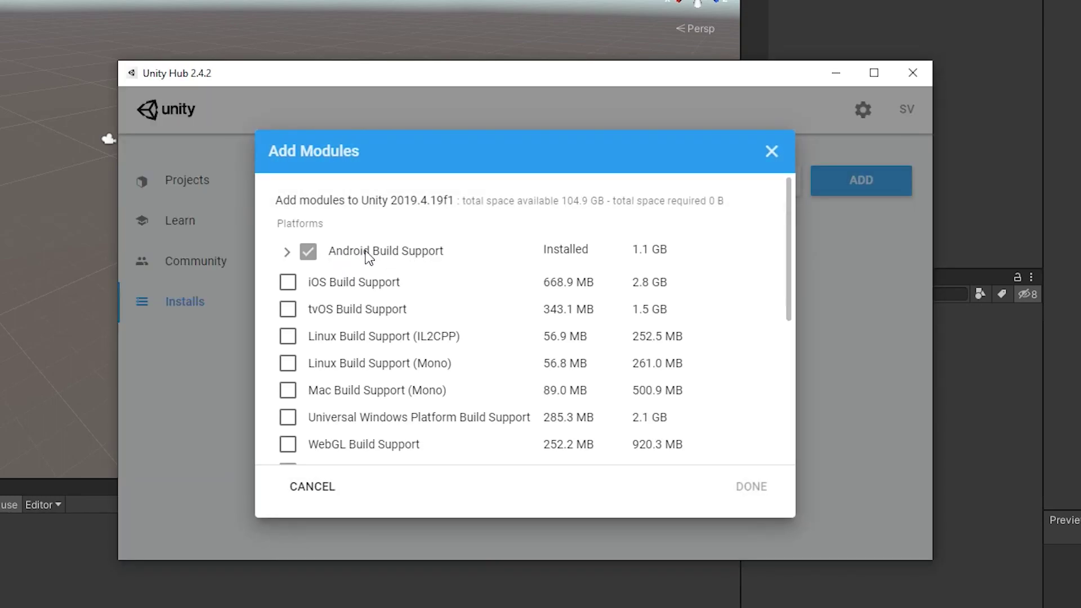
pyautogui.click(287, 252)
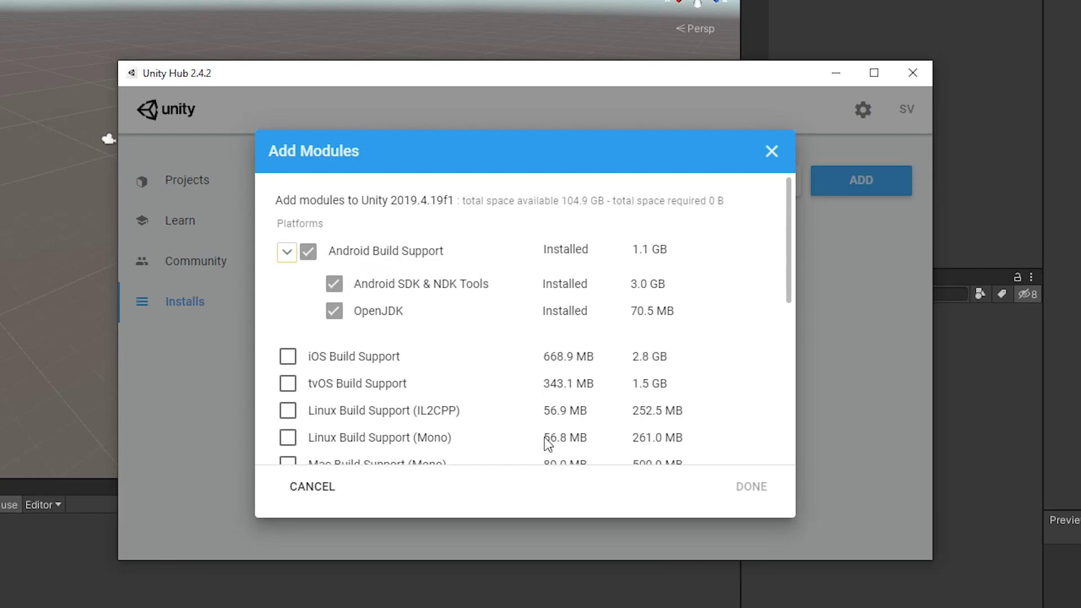
pyautogui.click(771, 151)
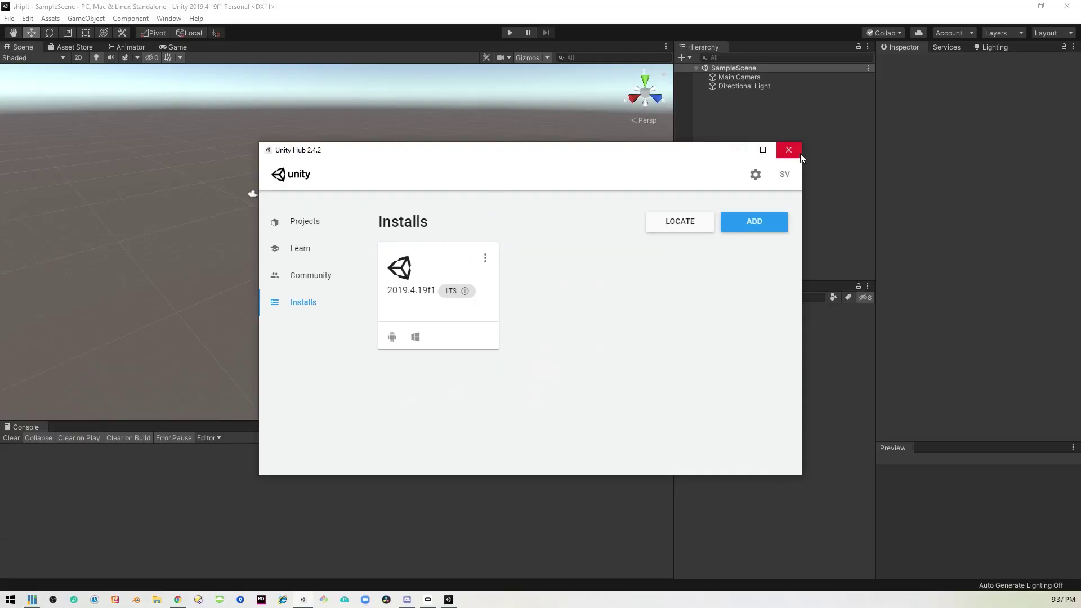
# Close Unity Hub, return to the editor scene, and clear the selection.
pyautogui.click(788, 150)
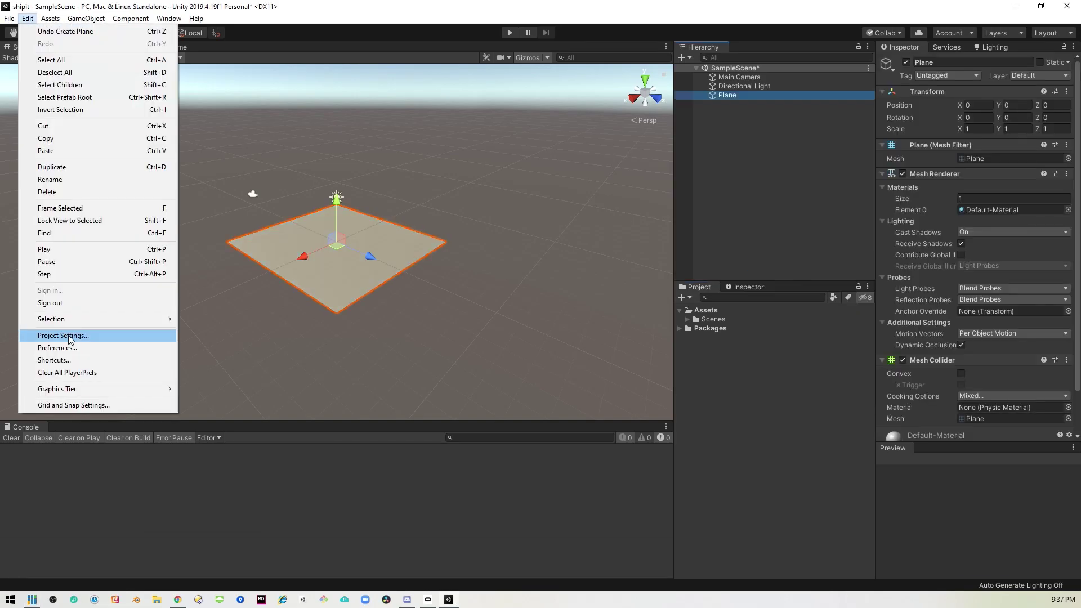
pyautogui.click(73, 336)
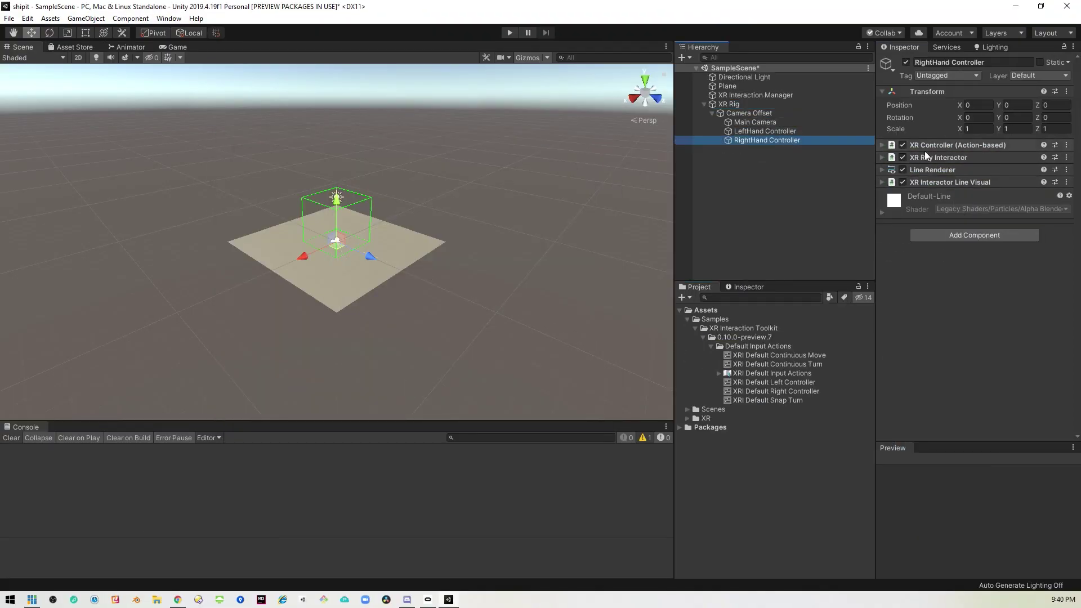
pyautogui.click(770, 205)
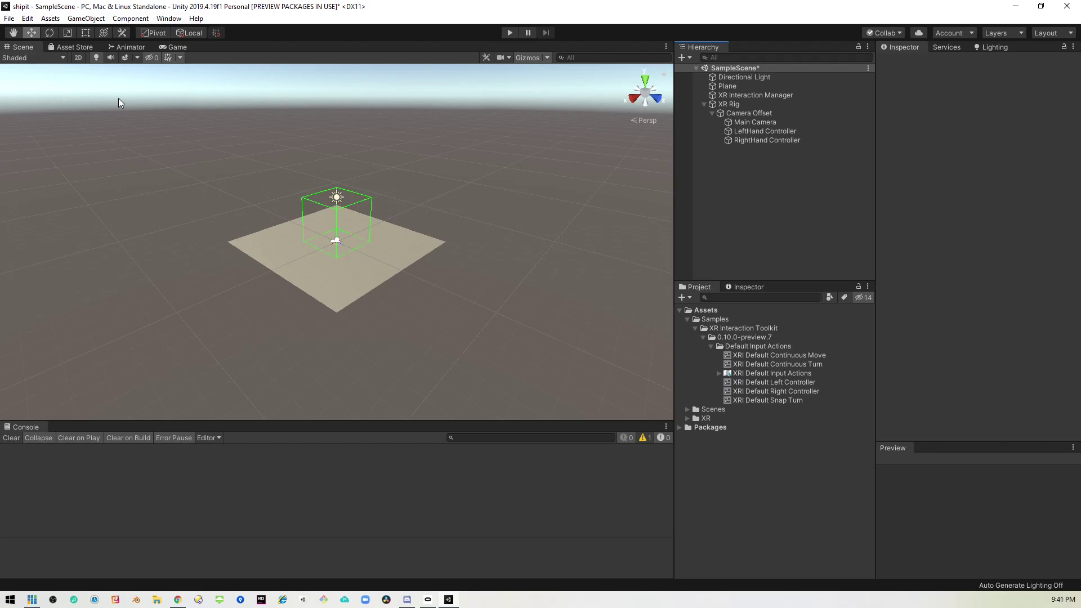
pyautogui.click(28, 18)
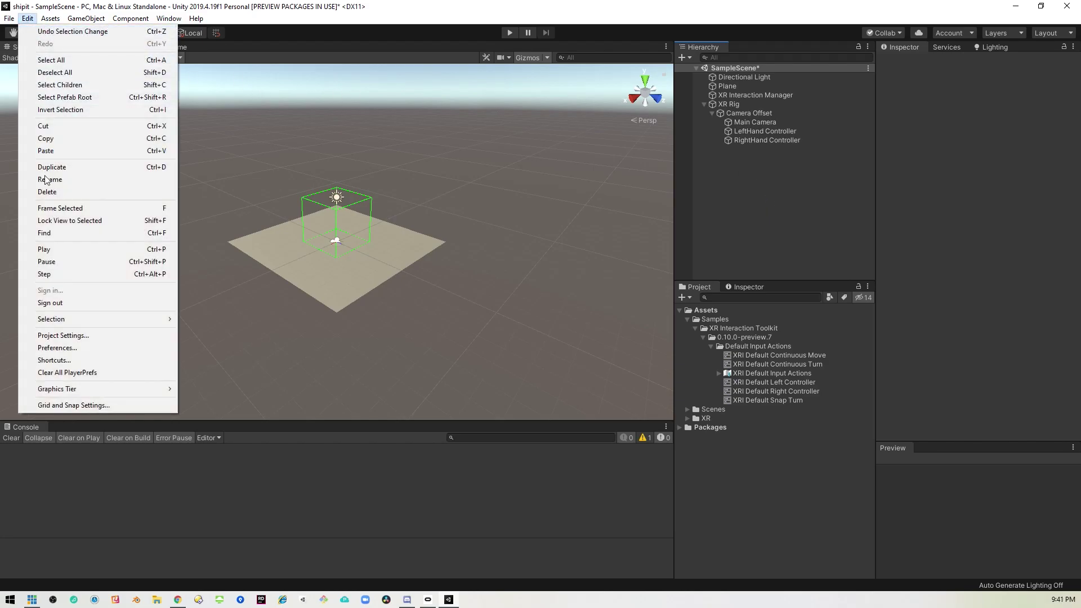
pyautogui.click(91, 338)
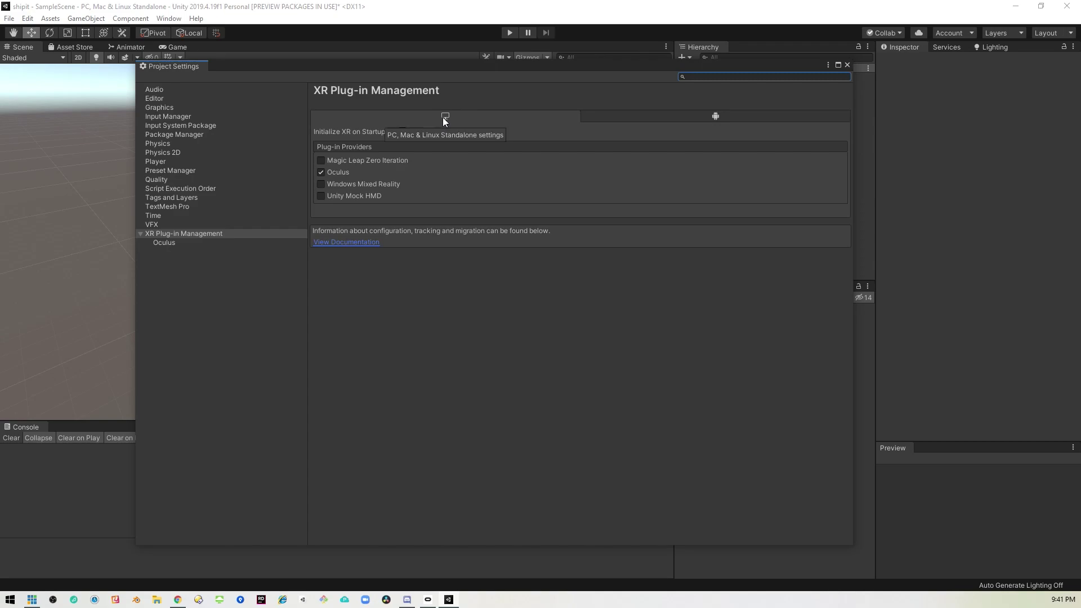
pyautogui.click(684, 123)
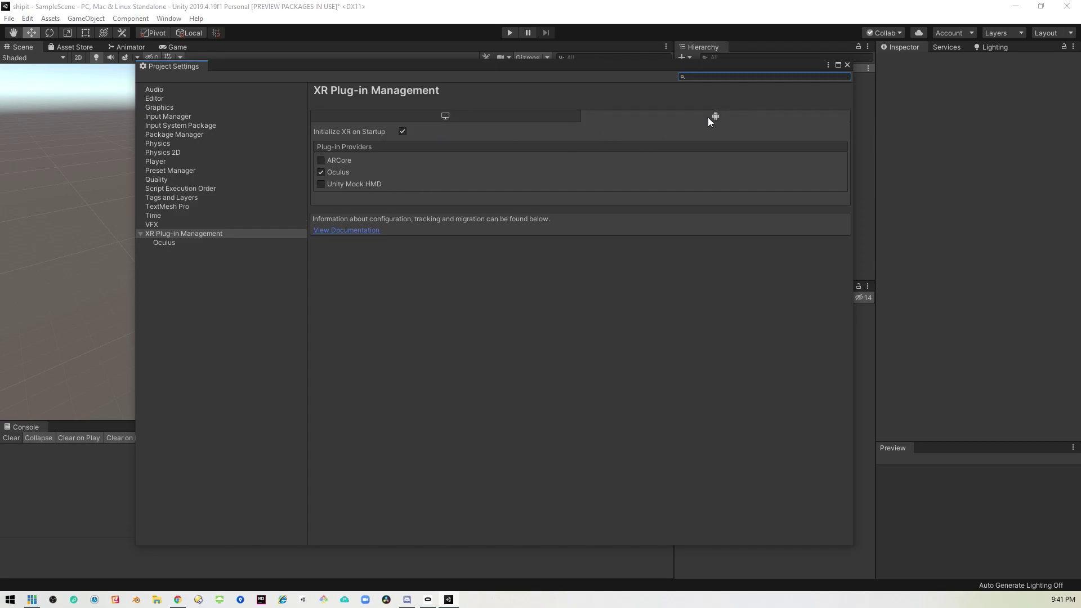
pyautogui.click(848, 65)
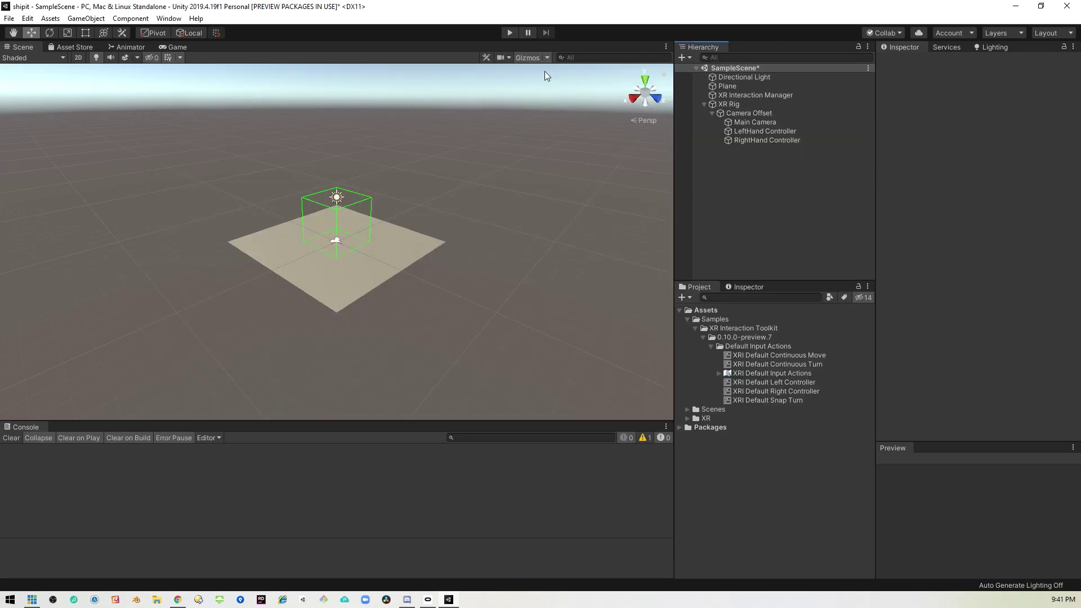
pyautogui.click(168, 18)
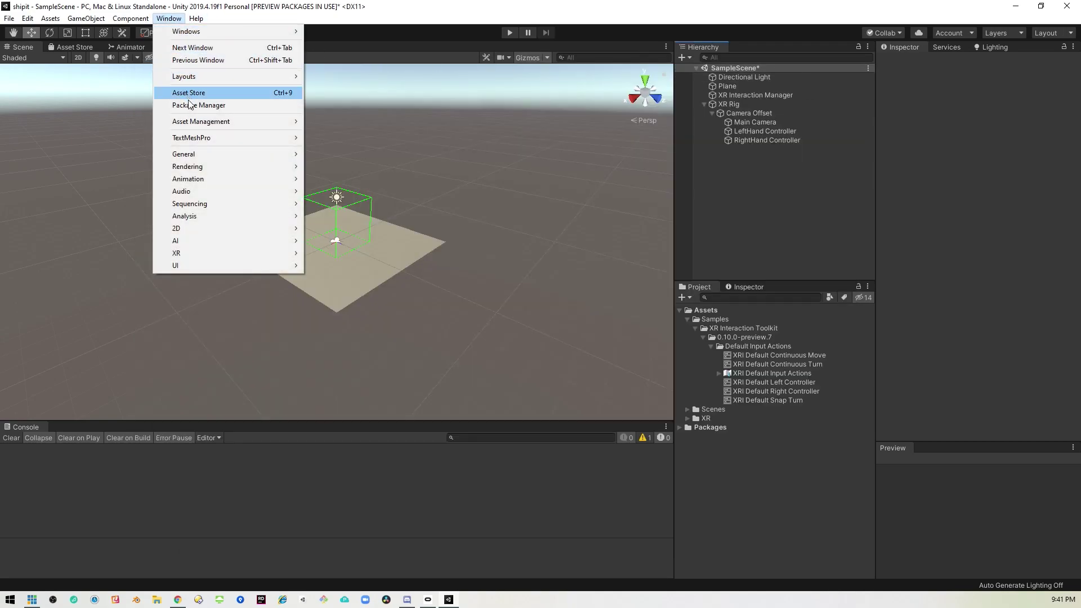
pyautogui.click(199, 105)
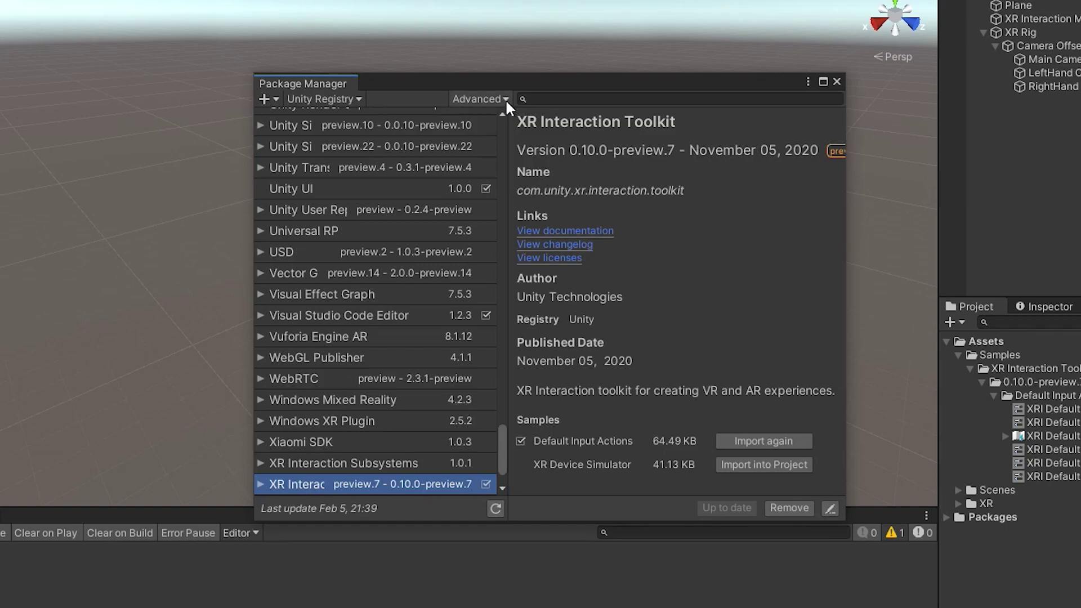
pyautogui.click(505, 102)
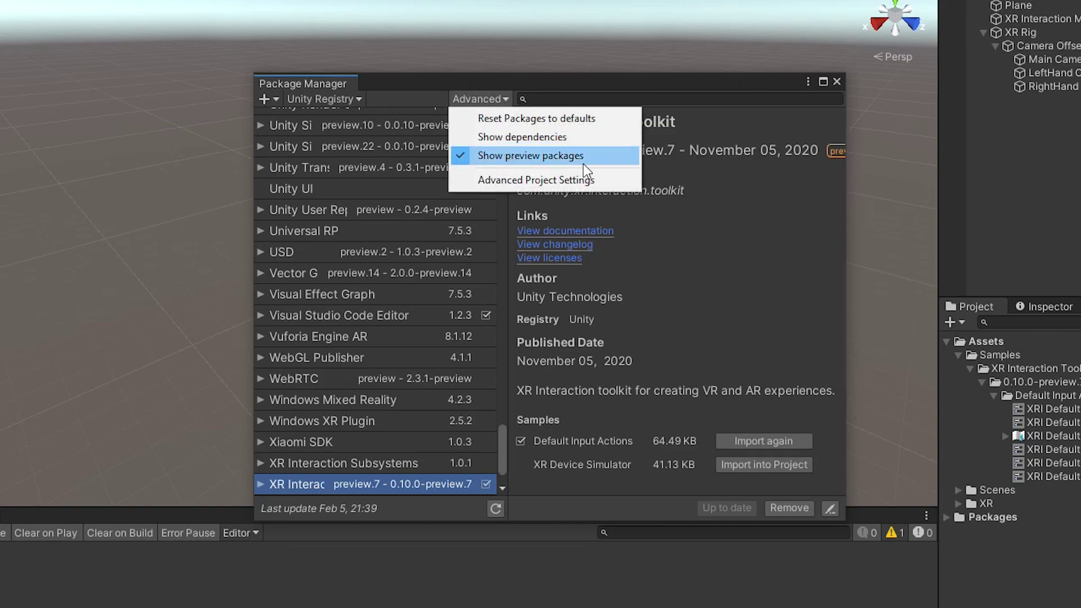
pyautogui.click(531, 160)
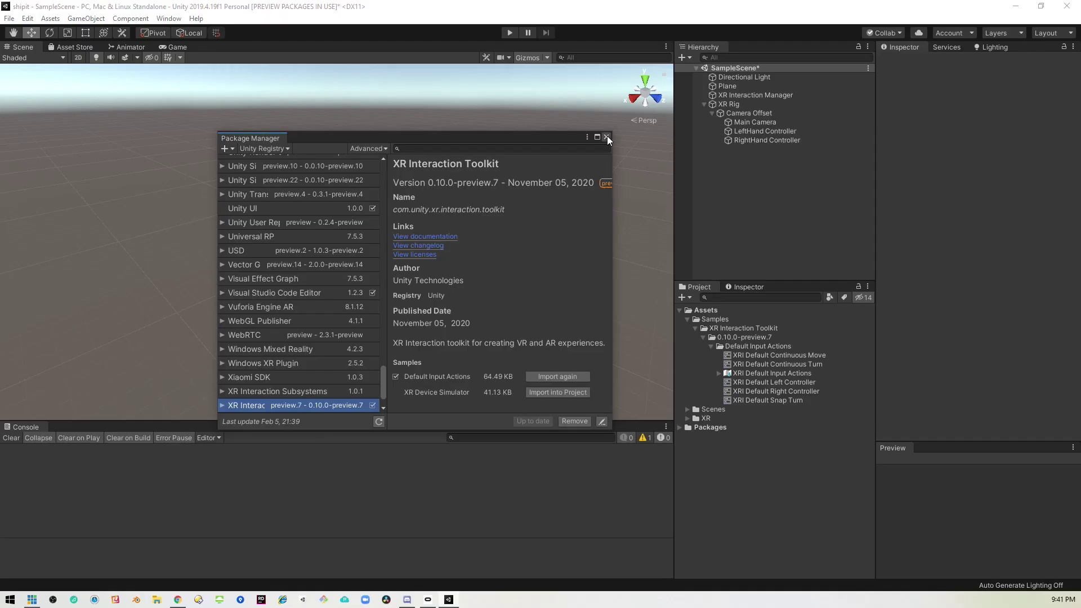
pyautogui.click(607, 137)
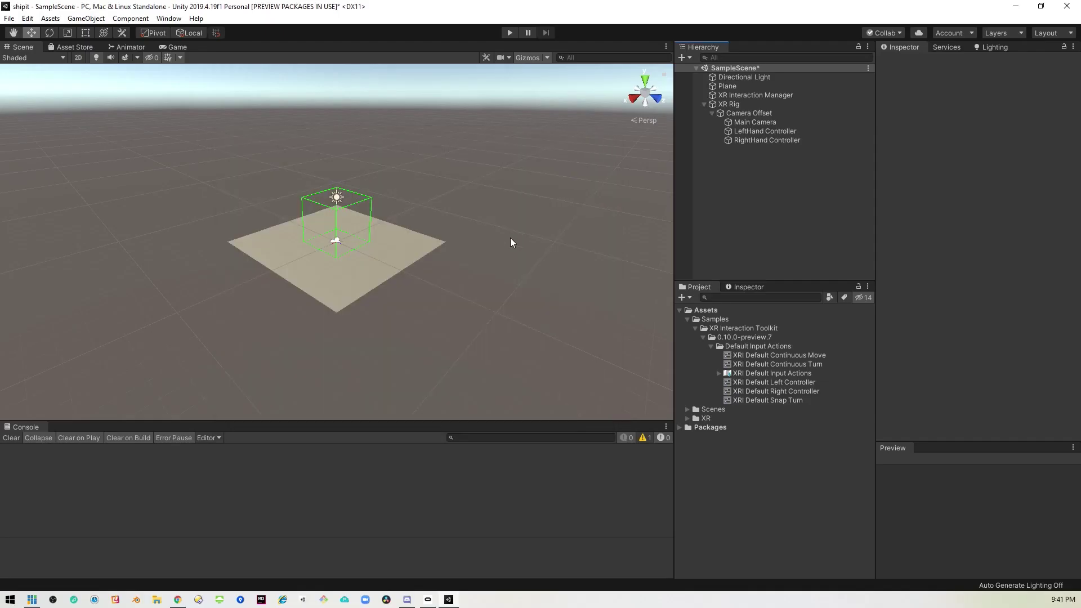
pyautogui.click(729, 104)
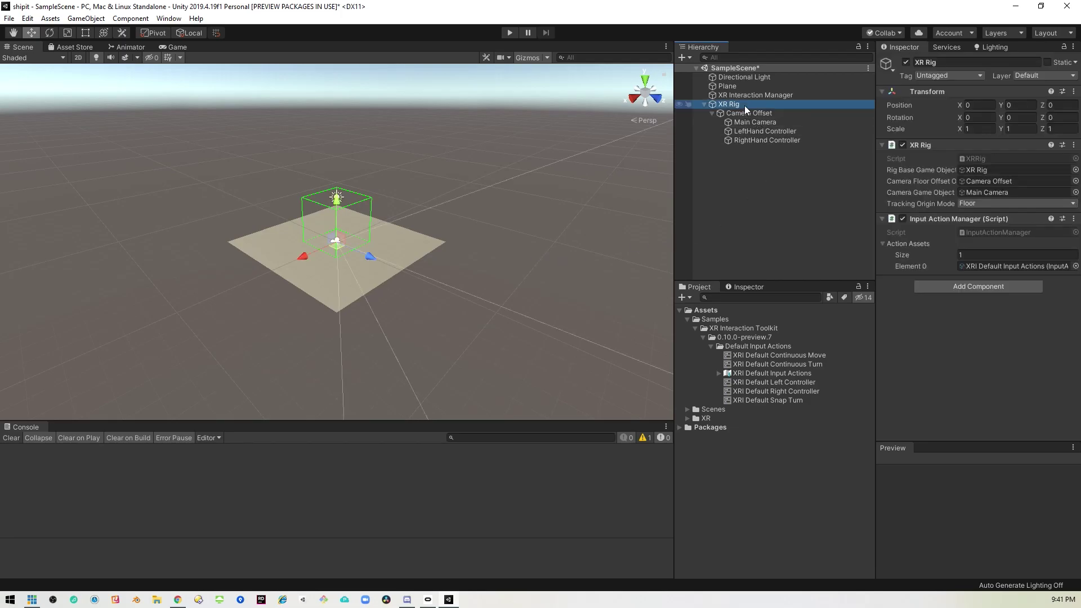
pyautogui.rightClick(745, 196)
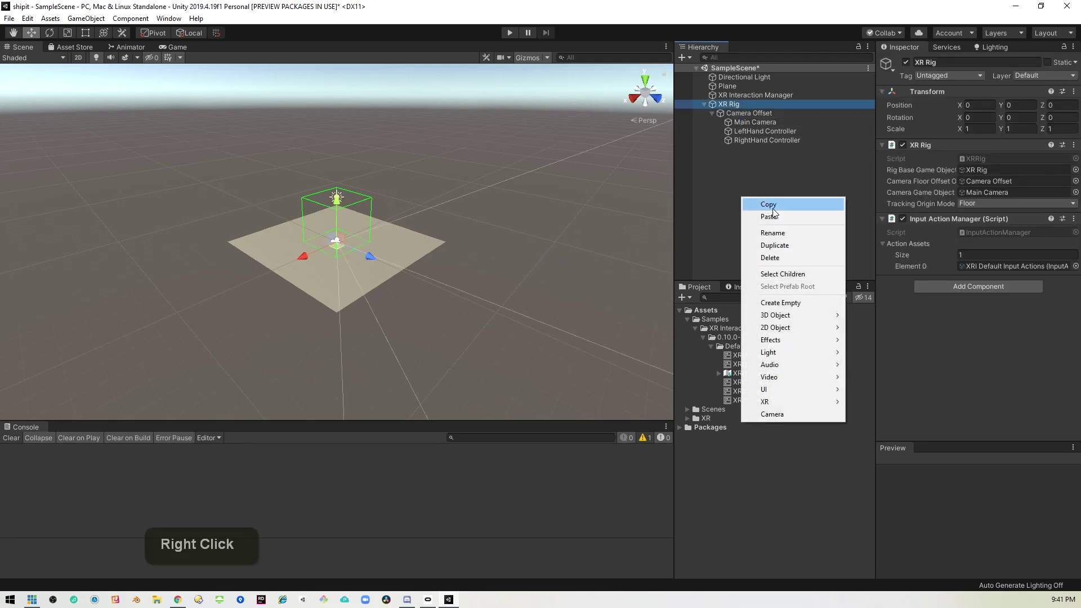
pyautogui.moveTo(776, 406)
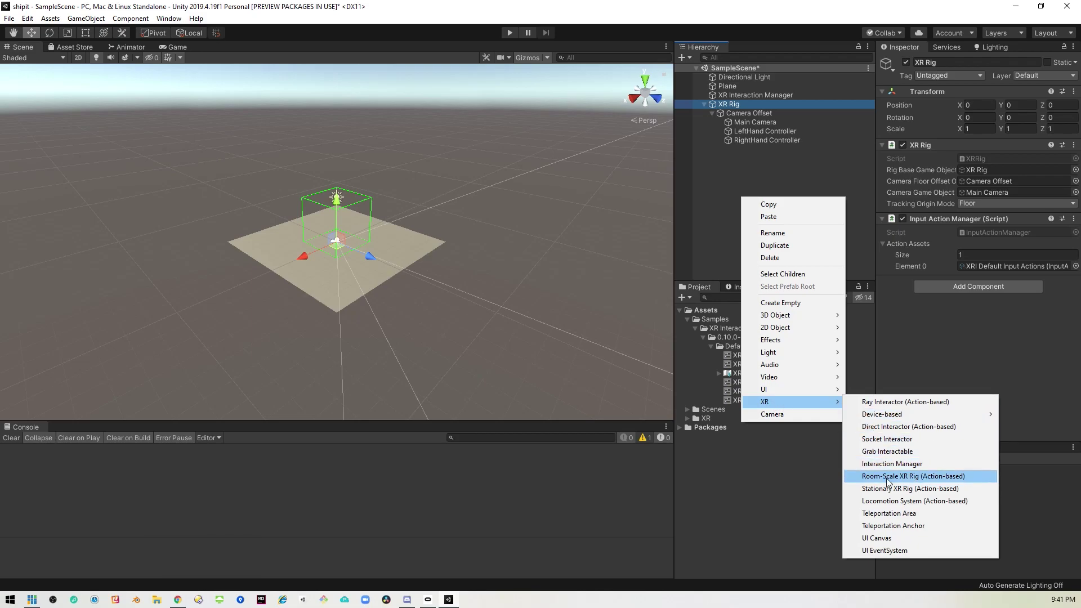
pyautogui.click(745, 176)
pyautogui.click(733, 105)
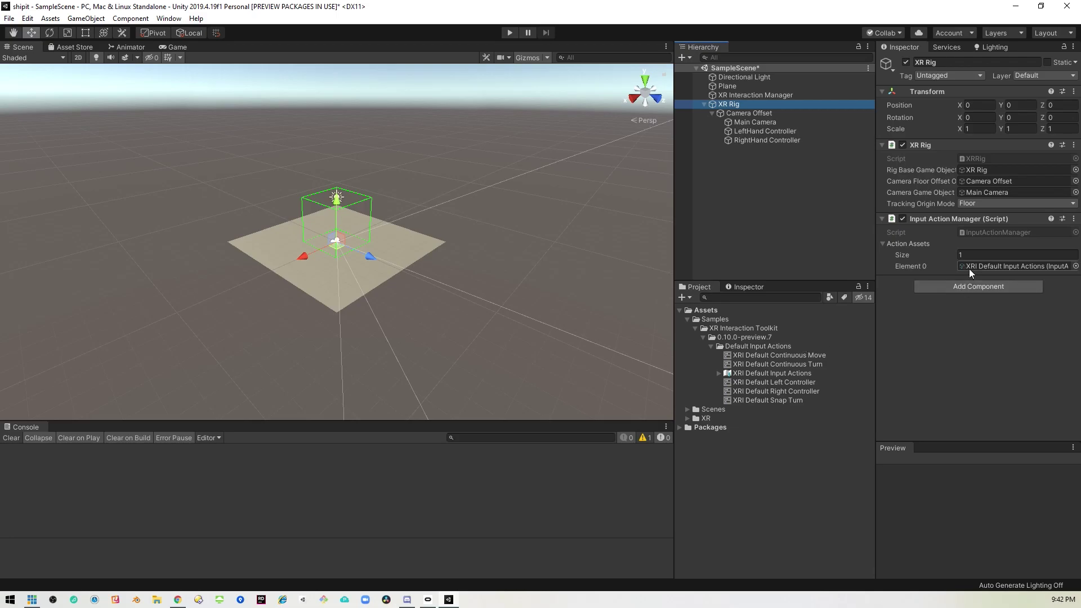
pyautogui.click(768, 133)
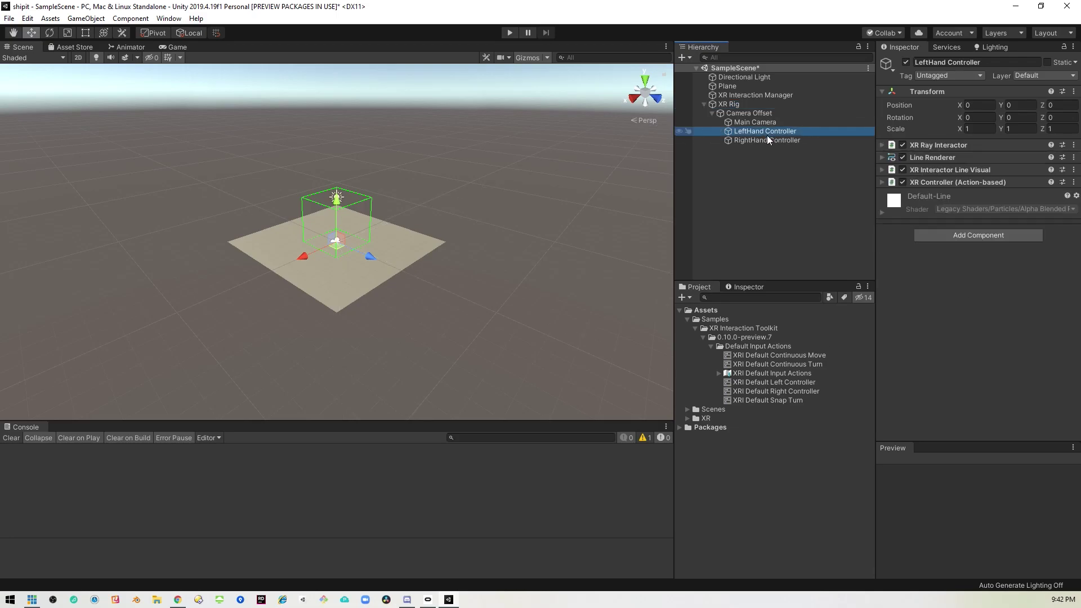
pyautogui.click(767, 140)
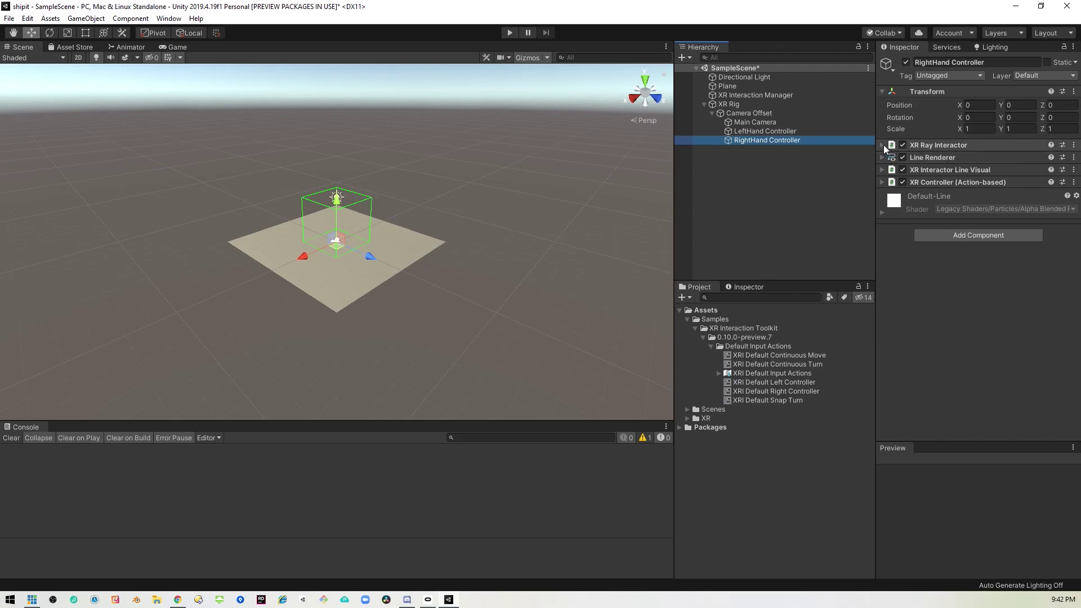
pyautogui.click(887, 184)
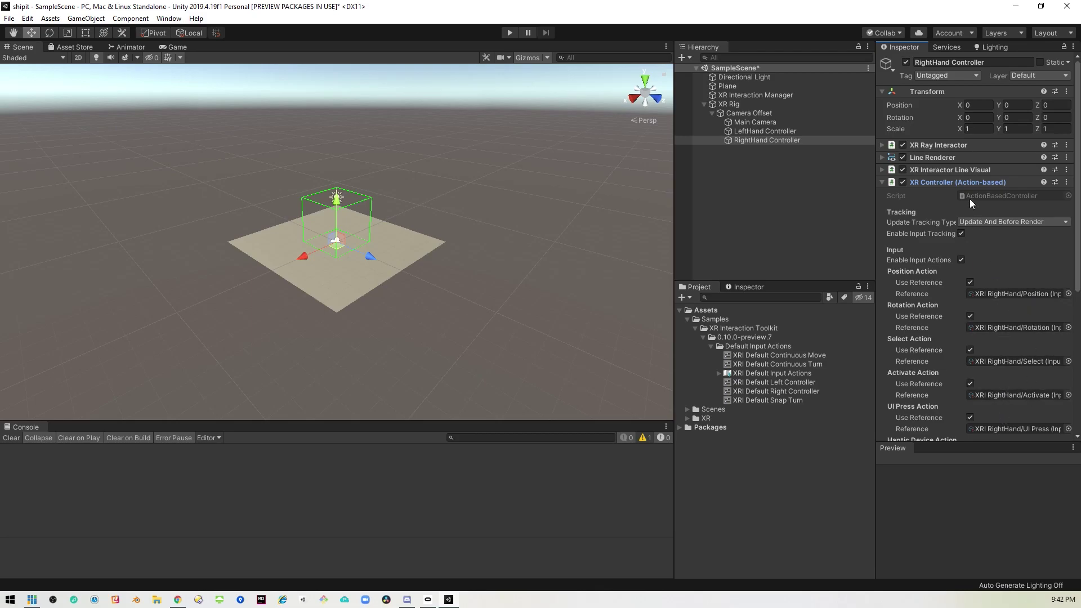
pyautogui.click(882, 184)
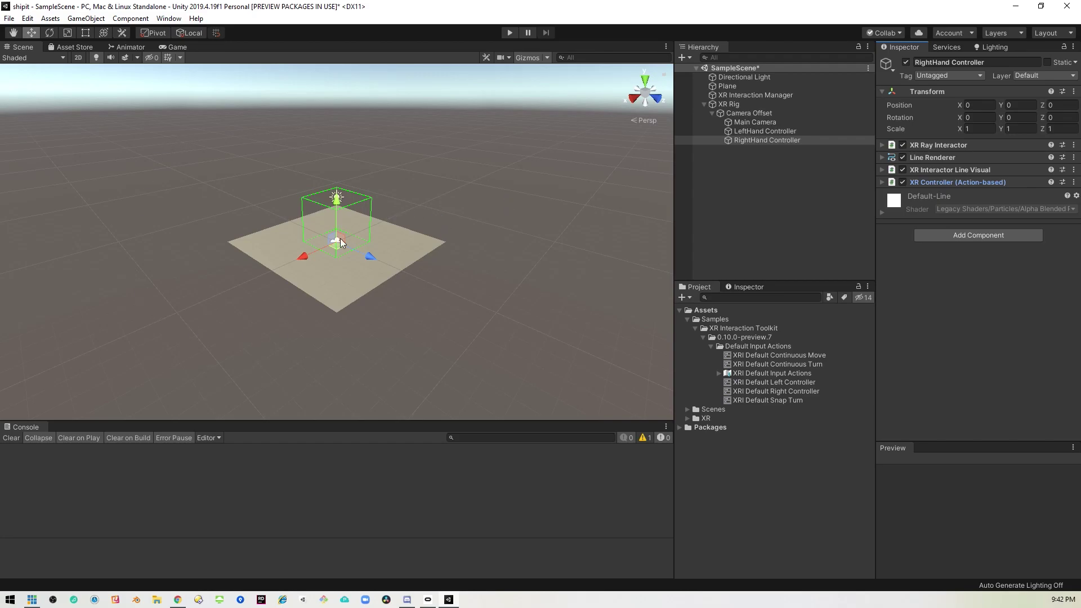
pyautogui.click(406, 250)
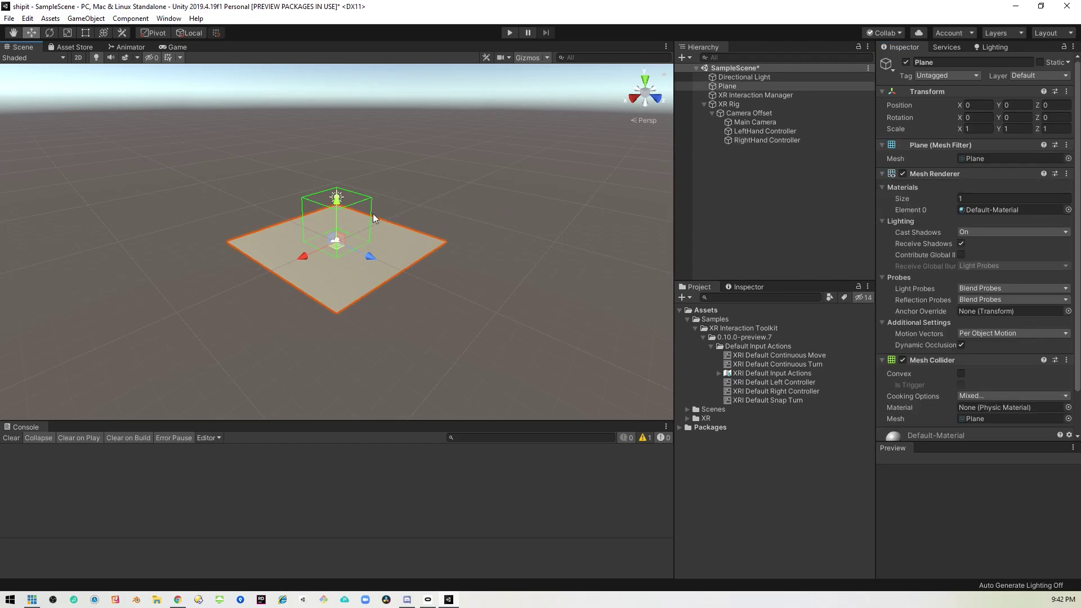
pyautogui.click(757, 225)
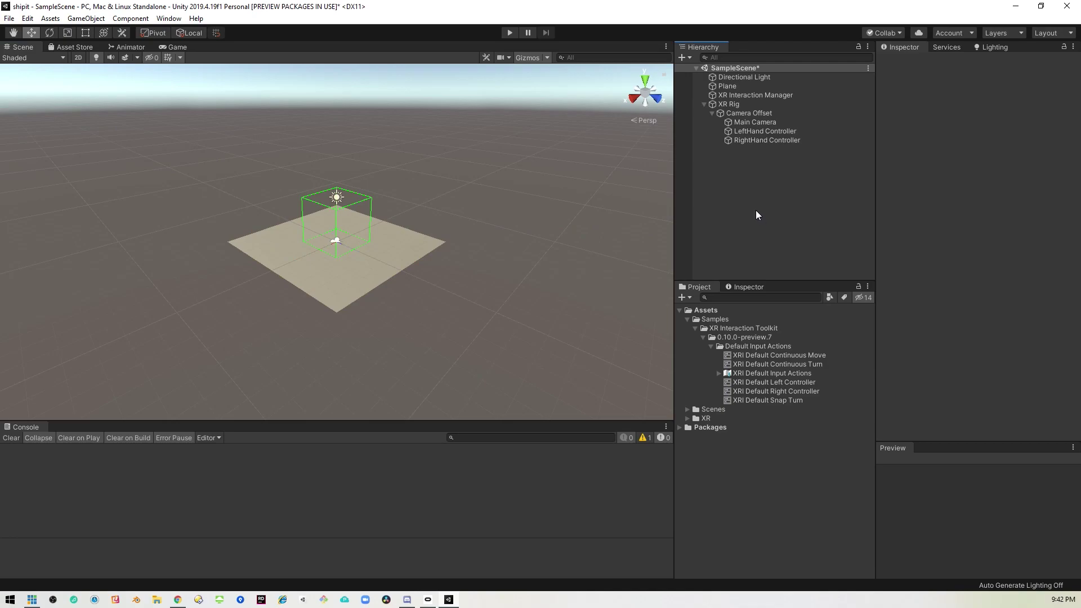
# Save the scene, then choose Android with ASTC texture compression in Build Settings.
pyautogui.hotkey('ctrl', 's')
pyautogui.click(32, 33)
pyautogui.click(25, 19)
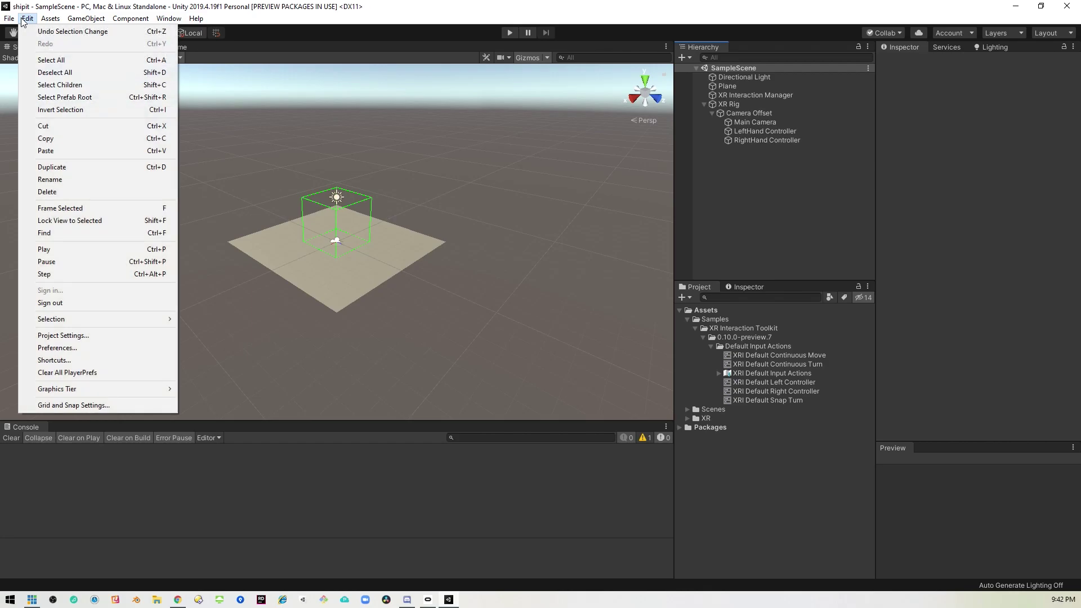
pyautogui.moveTo(9, 19)
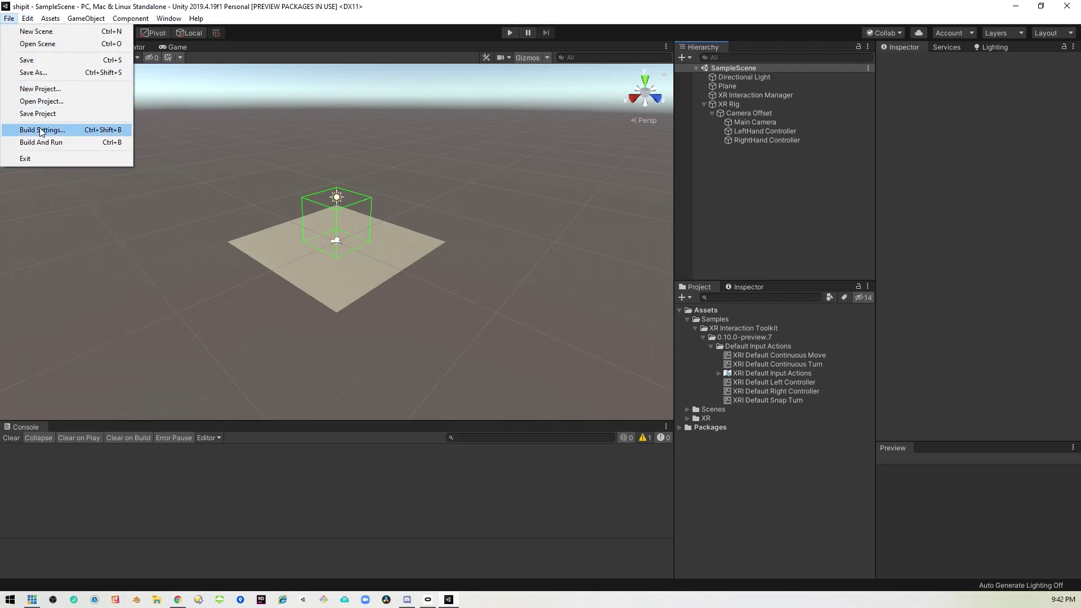
pyautogui.click(70, 131)
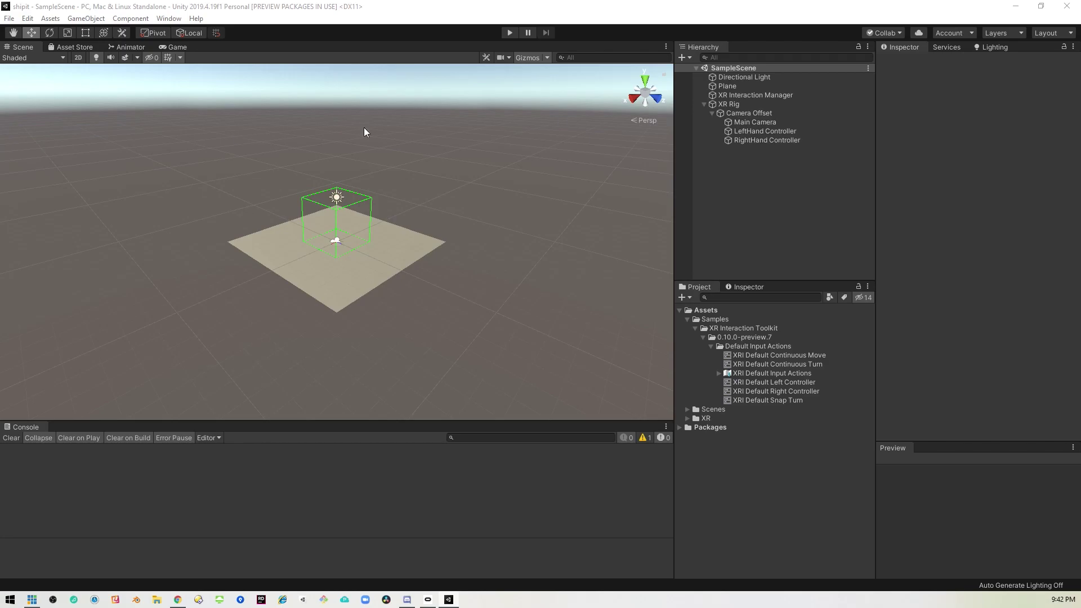
pyautogui.moveTo(652, 176); pyautogui.dragTo(453, 126)
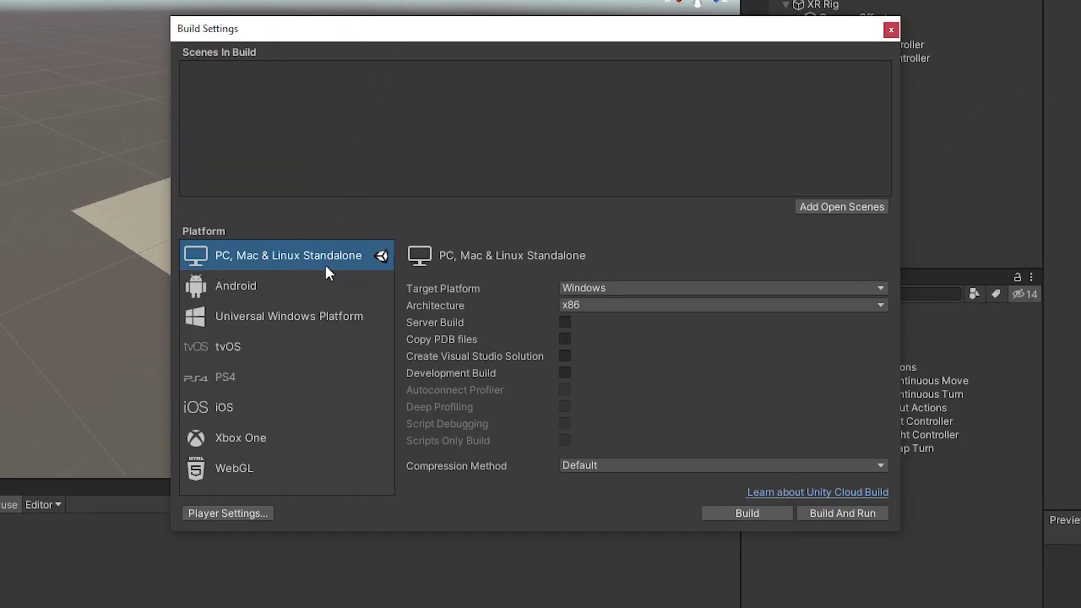
pyautogui.click(236, 286)
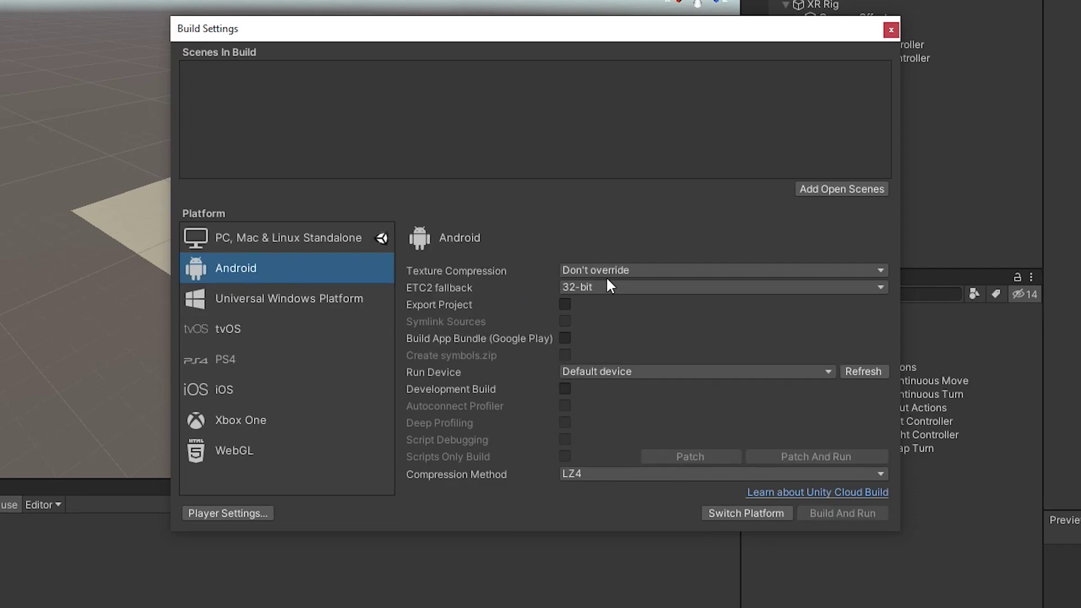
pyautogui.click(643, 268)
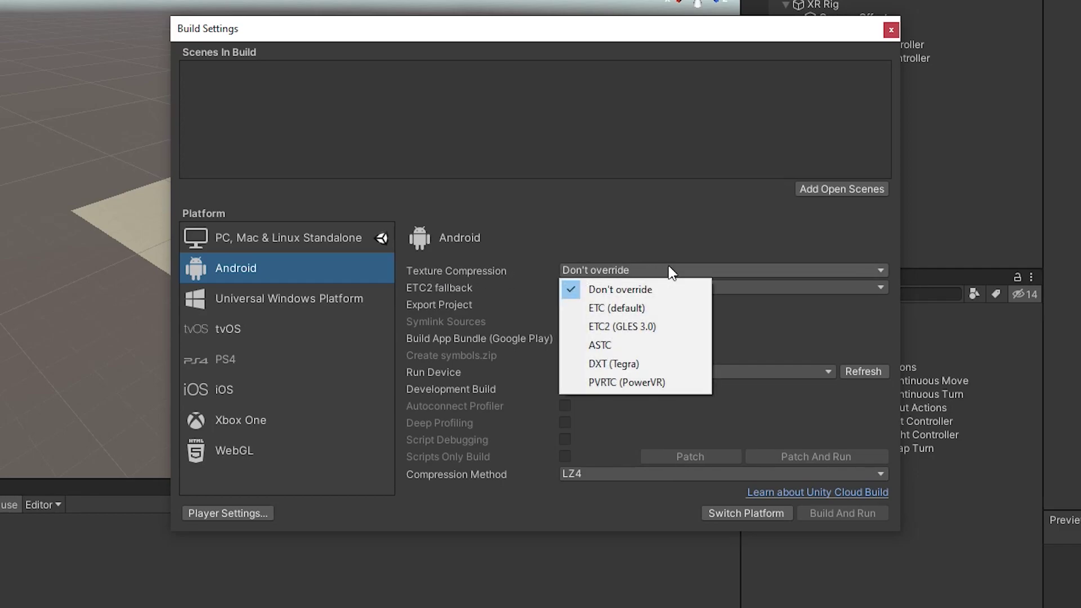
pyautogui.click(636, 351)
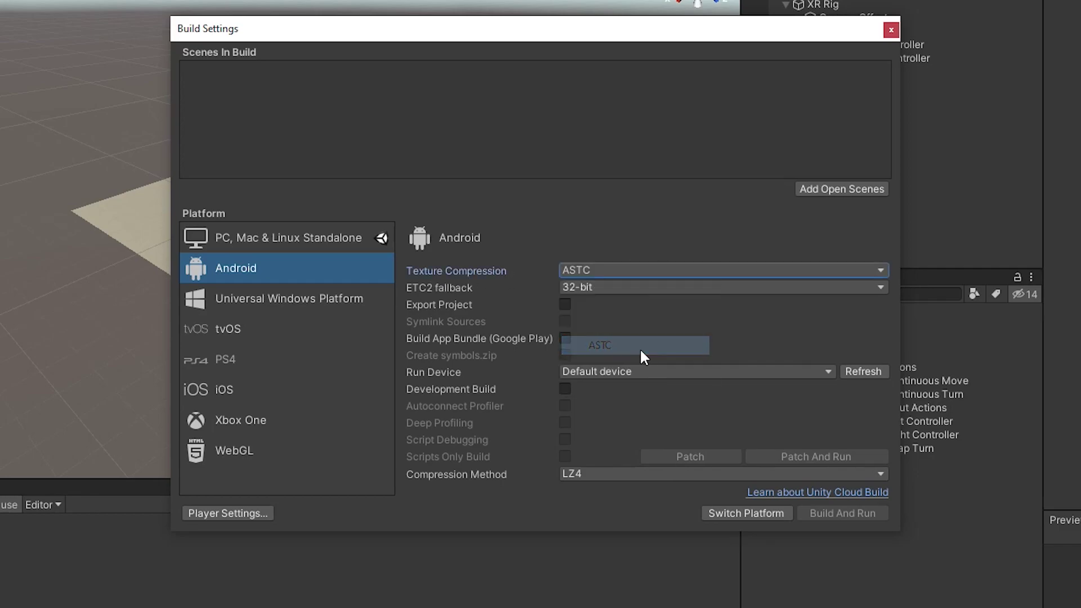
# Switch the platform to Android and add the open SampleScene to the build.
pyautogui.click(759, 513)
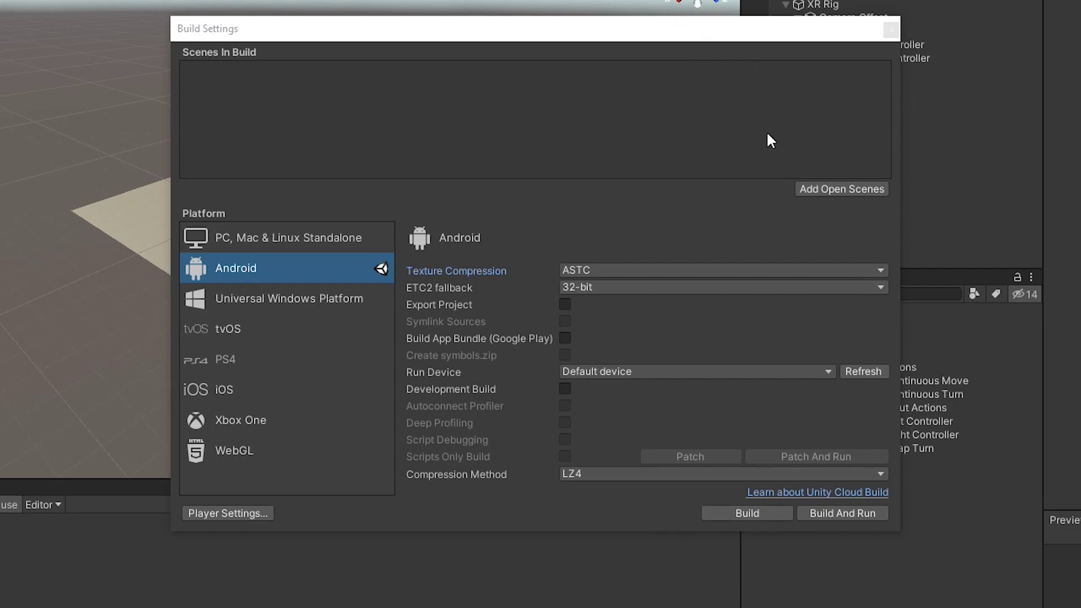
pyautogui.click(857, 187)
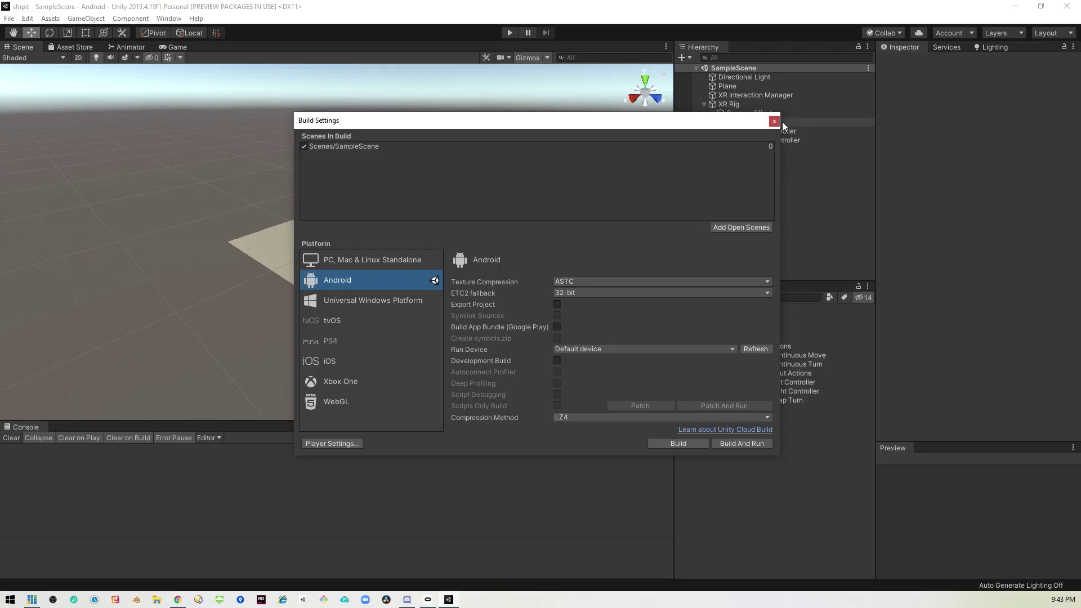
pyautogui.click(892, 30)
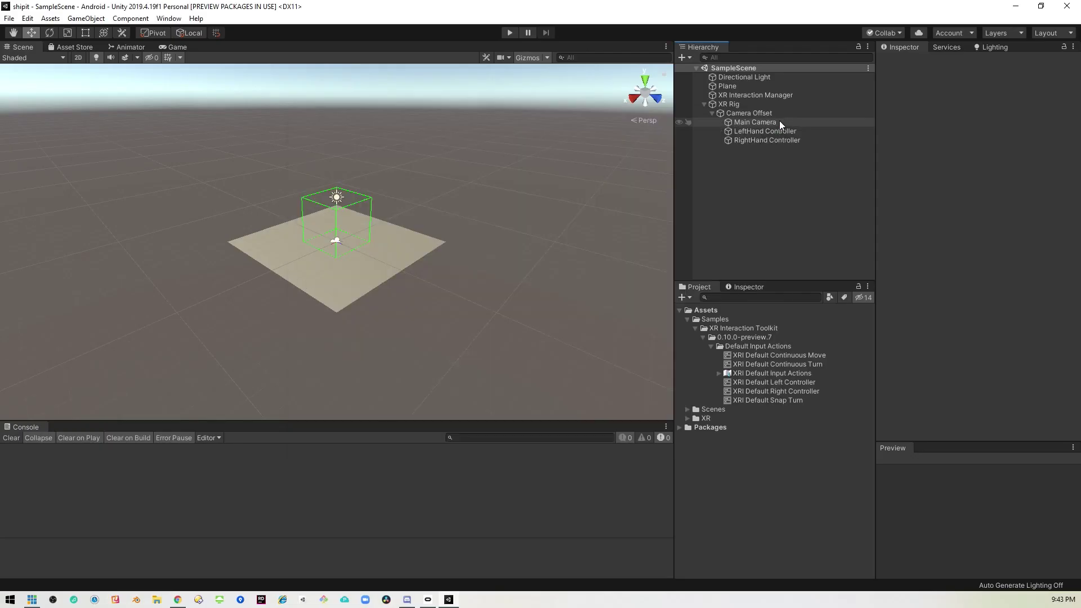
# Show the Player section of the Project Settings.
pyautogui.click(27, 18)
pyautogui.press('Right')
pyautogui.click(27, 18)
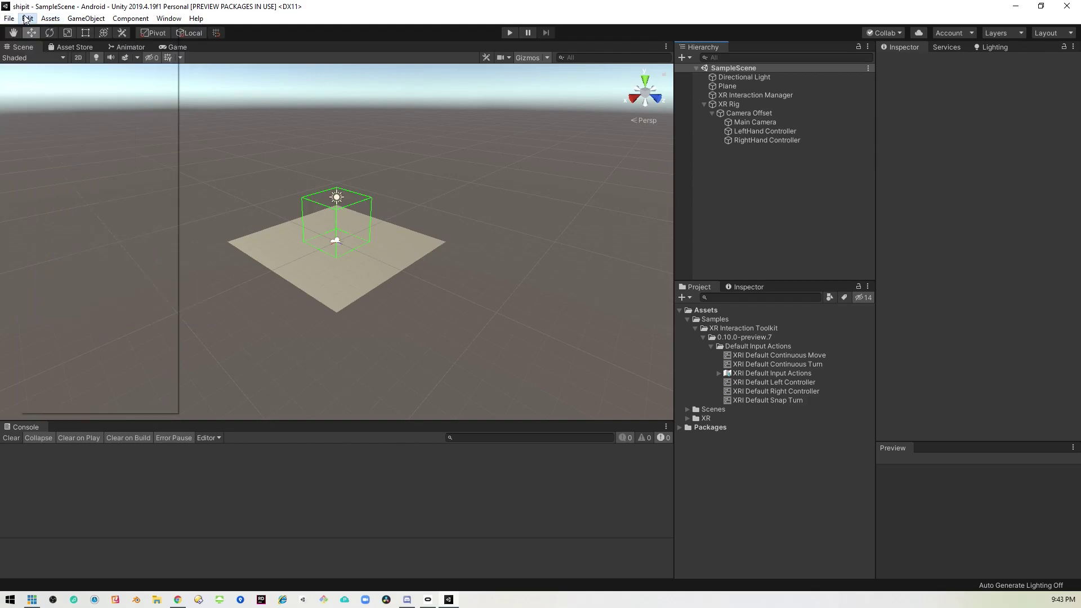
pyautogui.click(84, 336)
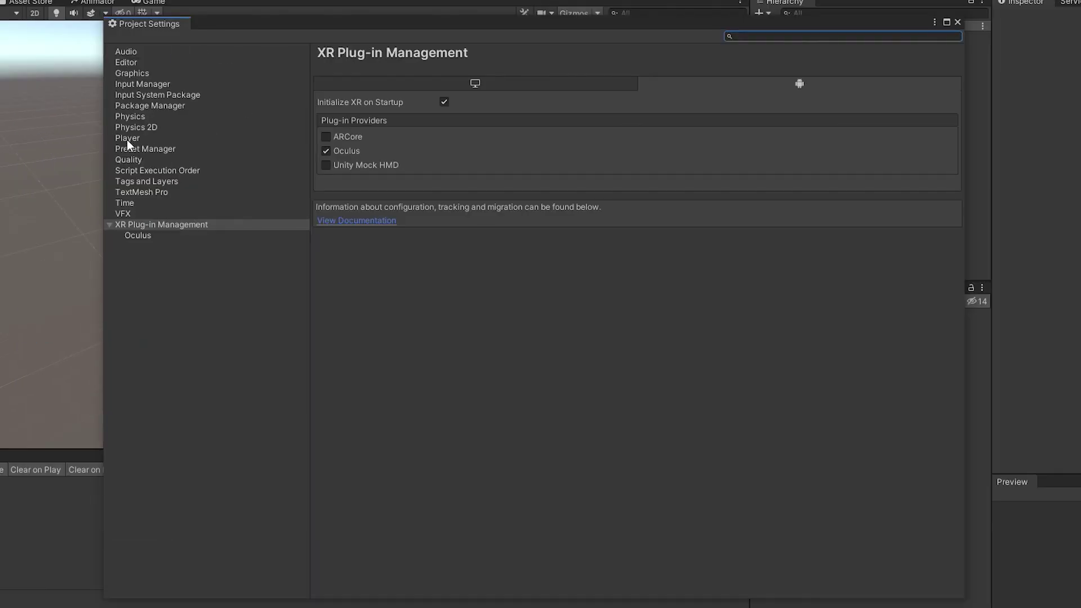
pyautogui.click(136, 140)
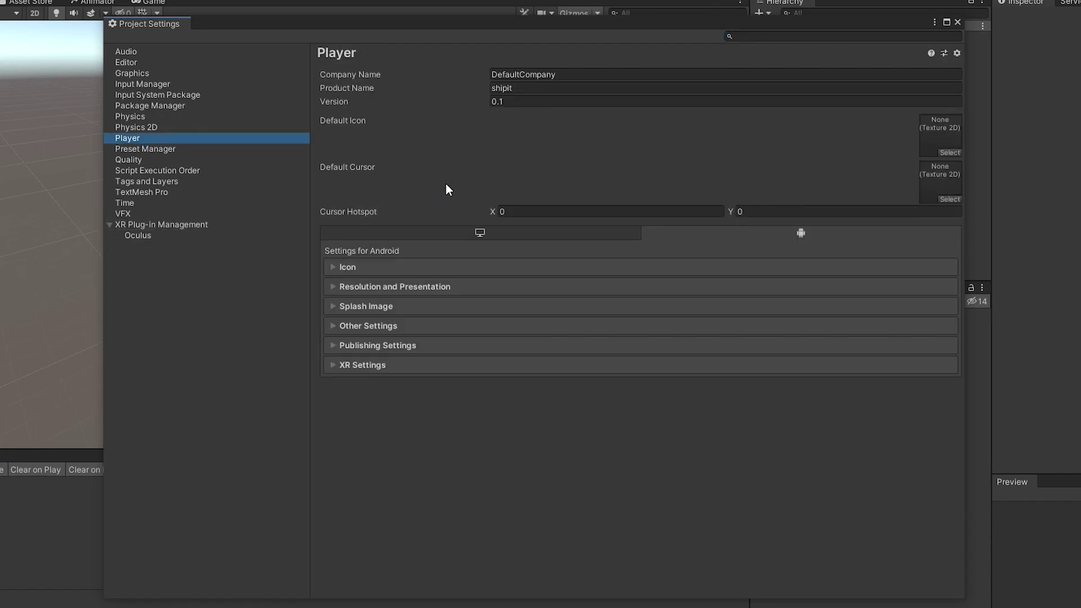
# Set Company Name to SharkJets, leaving shipit as the product name.
pyautogui.click(574, 75)
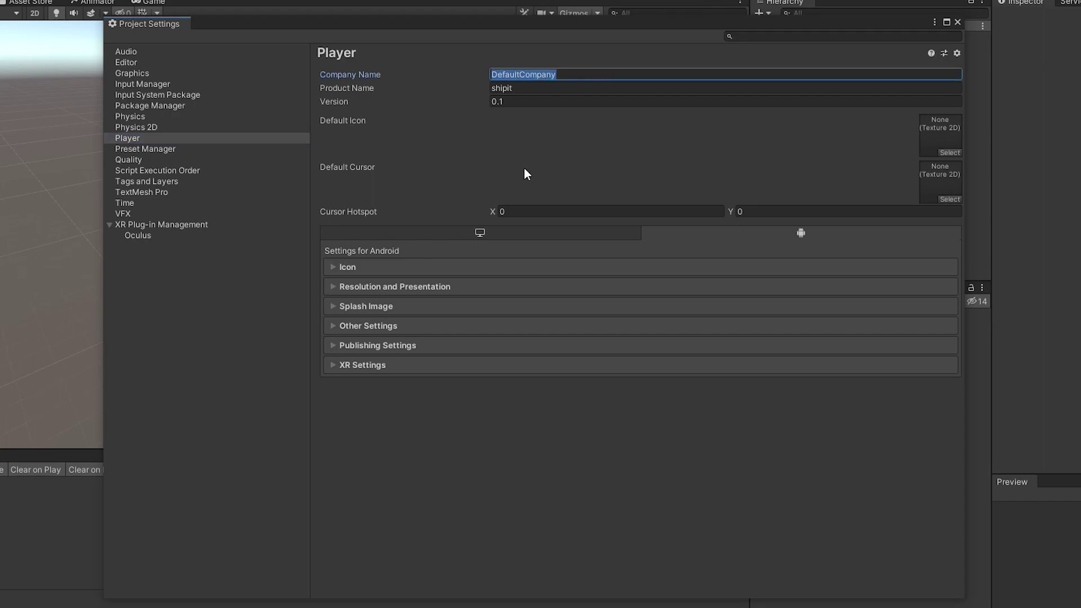
pyautogui.write('Sha')
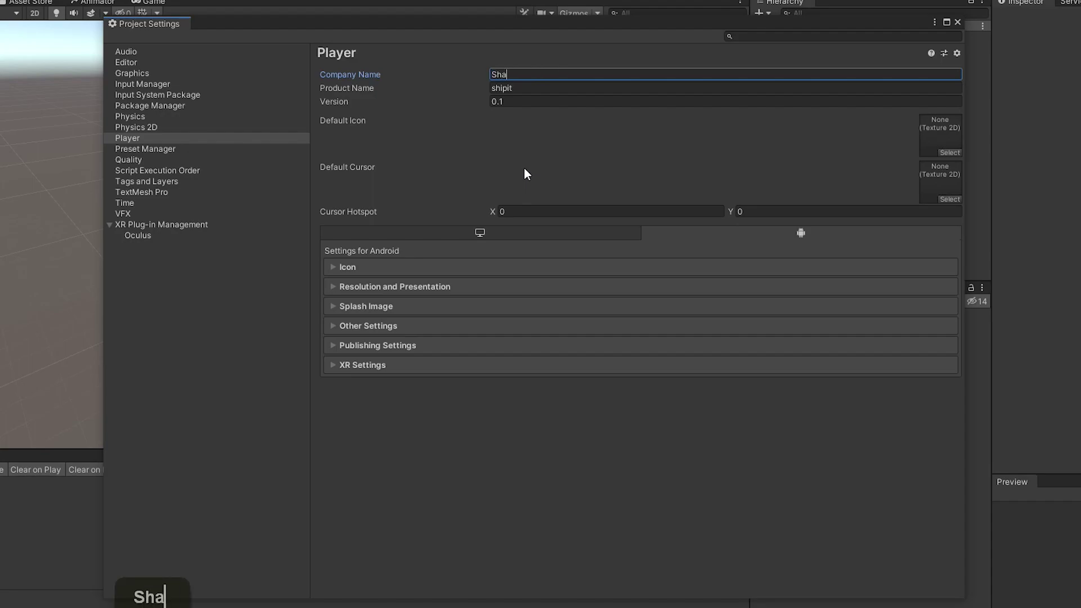
pyautogui.write('rkJets')
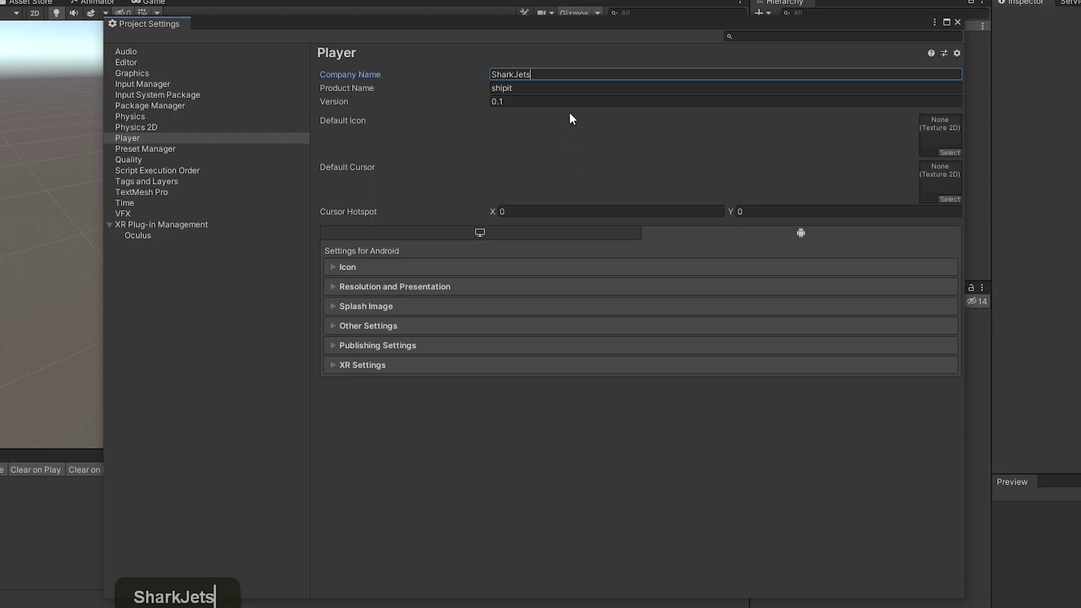
pyautogui.press('Tab')
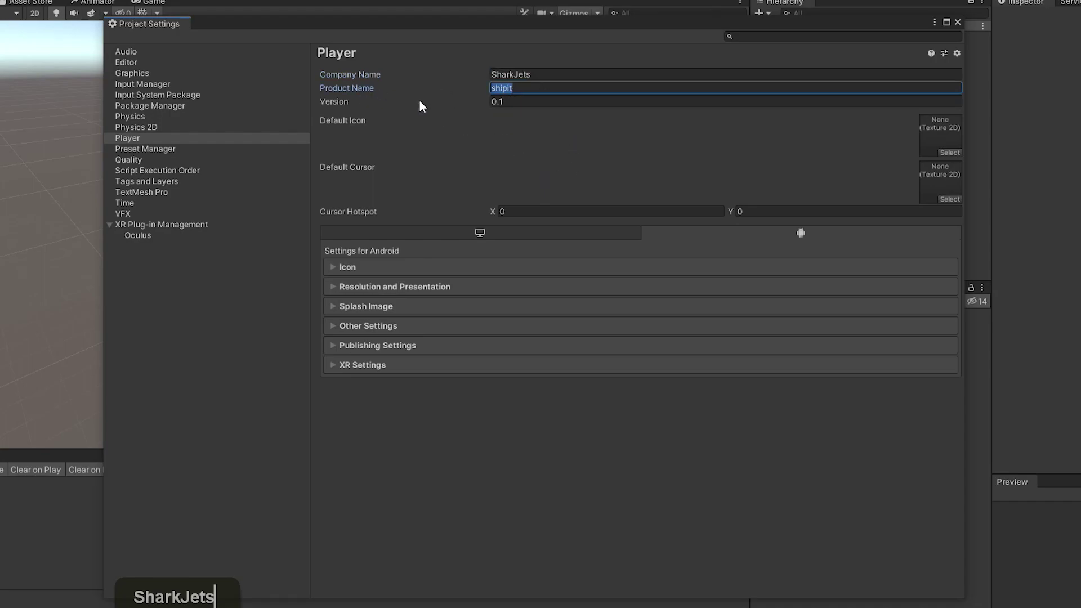
pyautogui.press('Tab')
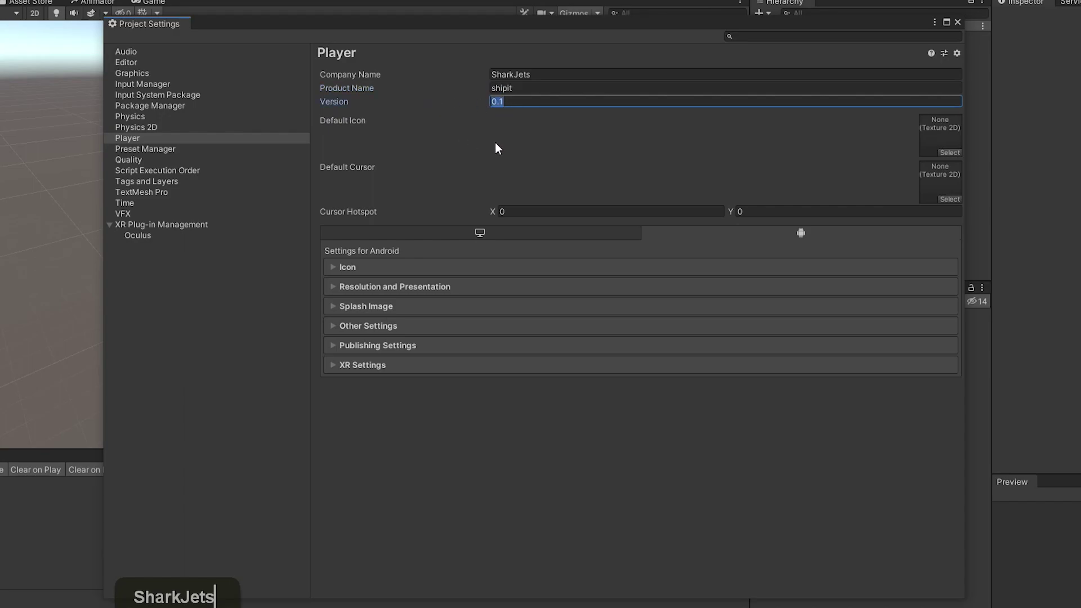
pyautogui.click(333, 325)
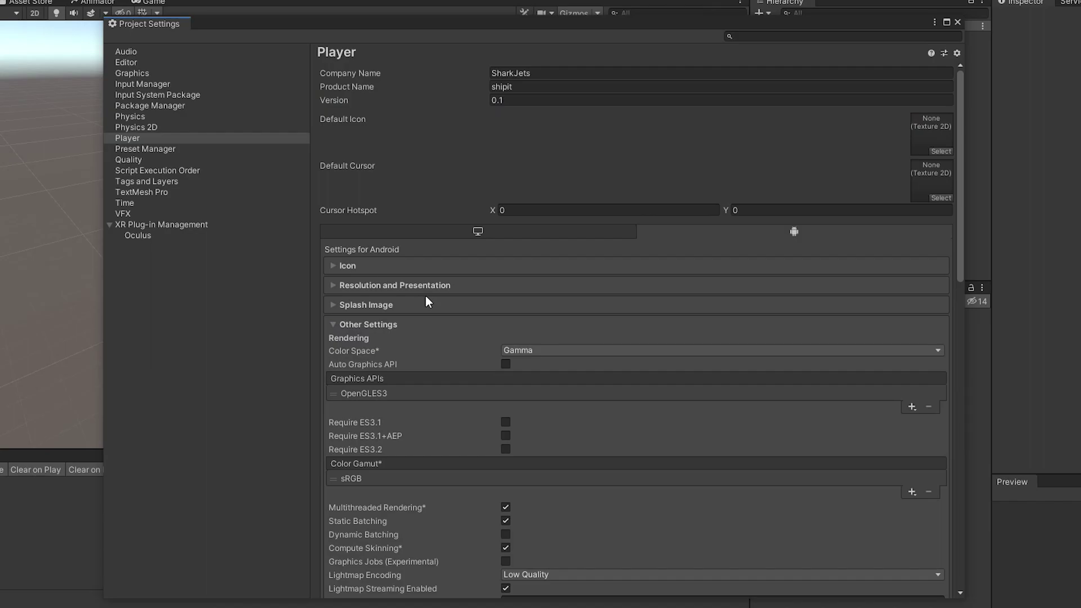
# Set color space to Linear and minimum API level to Android 6.0 Marshmallow.
pyautogui.scroll(-1, 423, 282)
pyautogui.scroll(-4, 423, 283)
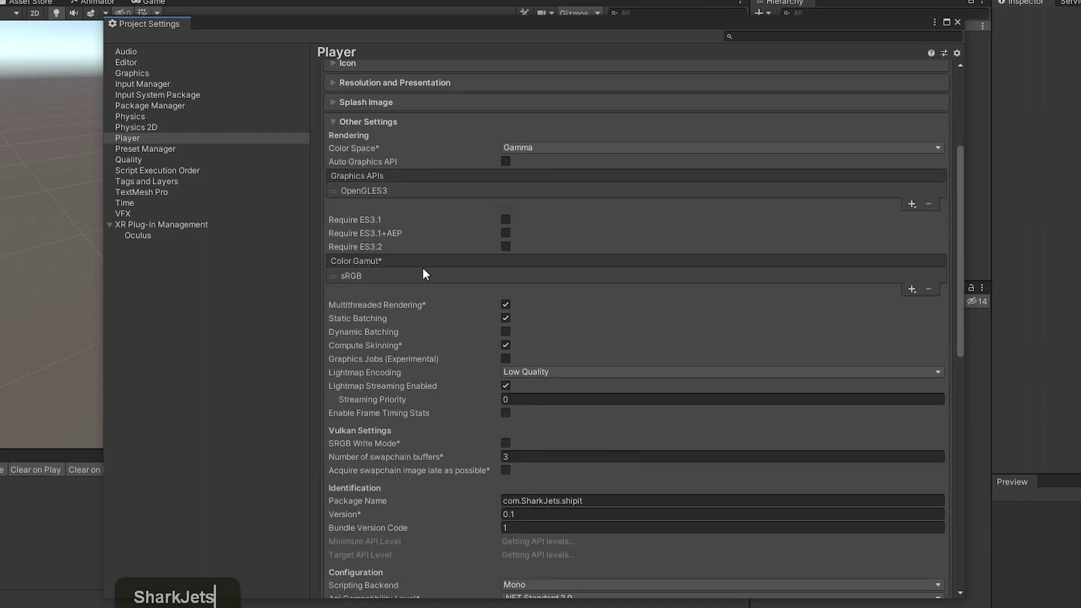
pyautogui.scroll(-1, 404, 236)
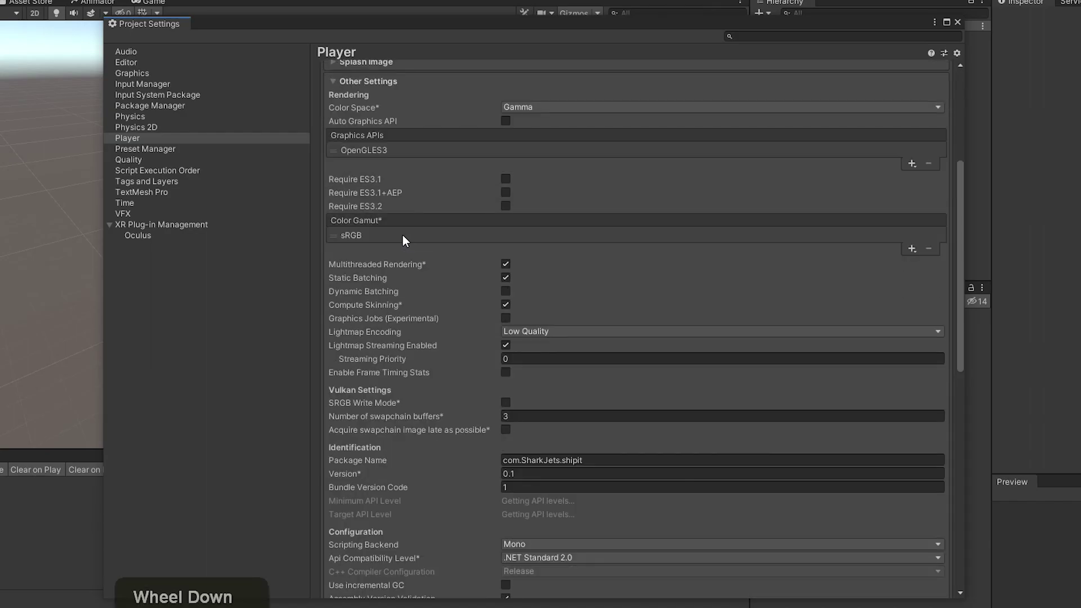
pyautogui.click(570, 107)
pyautogui.click(547, 137)
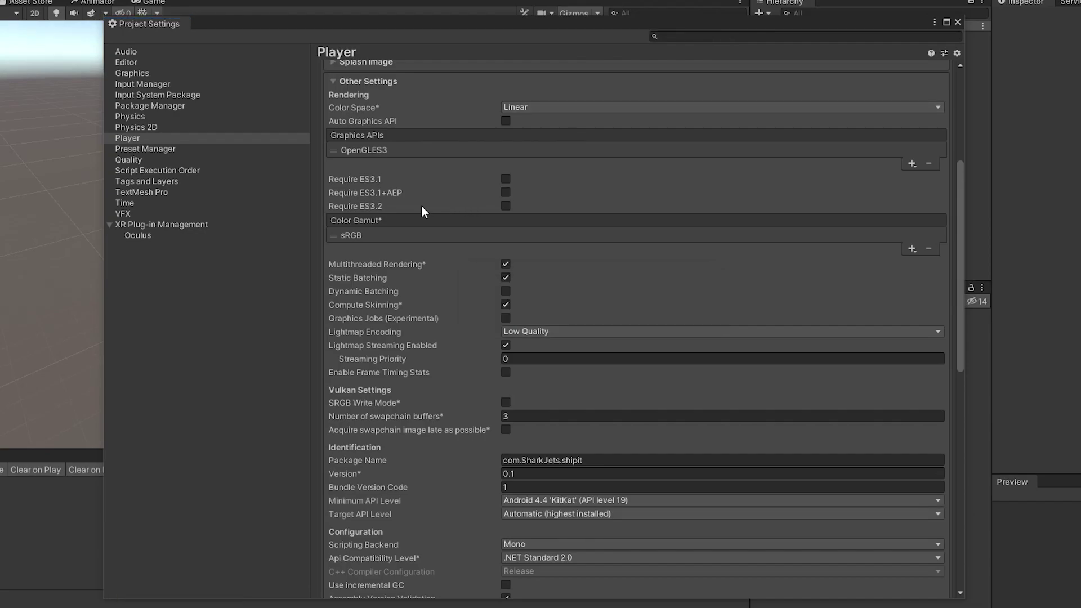
pyautogui.scroll(-5, 424, 212)
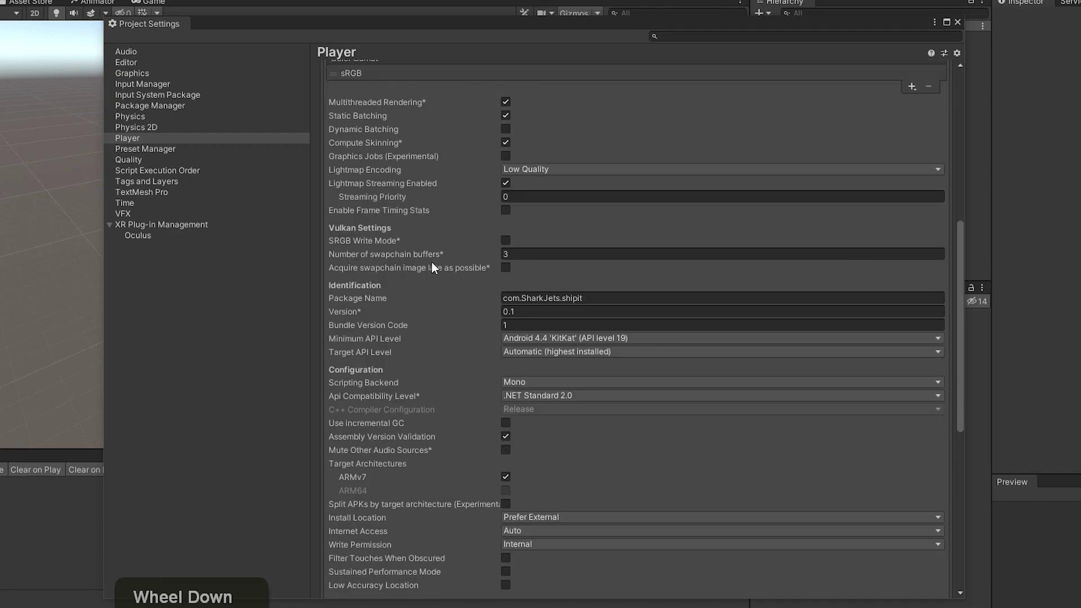
pyautogui.scroll(-3, 431, 269)
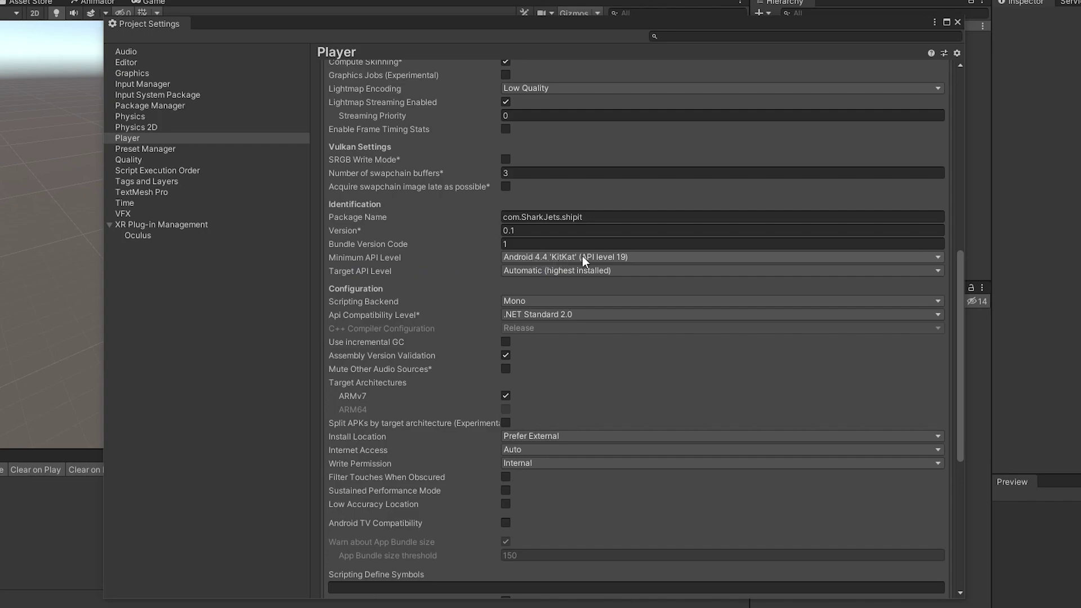
pyautogui.click(655, 257)
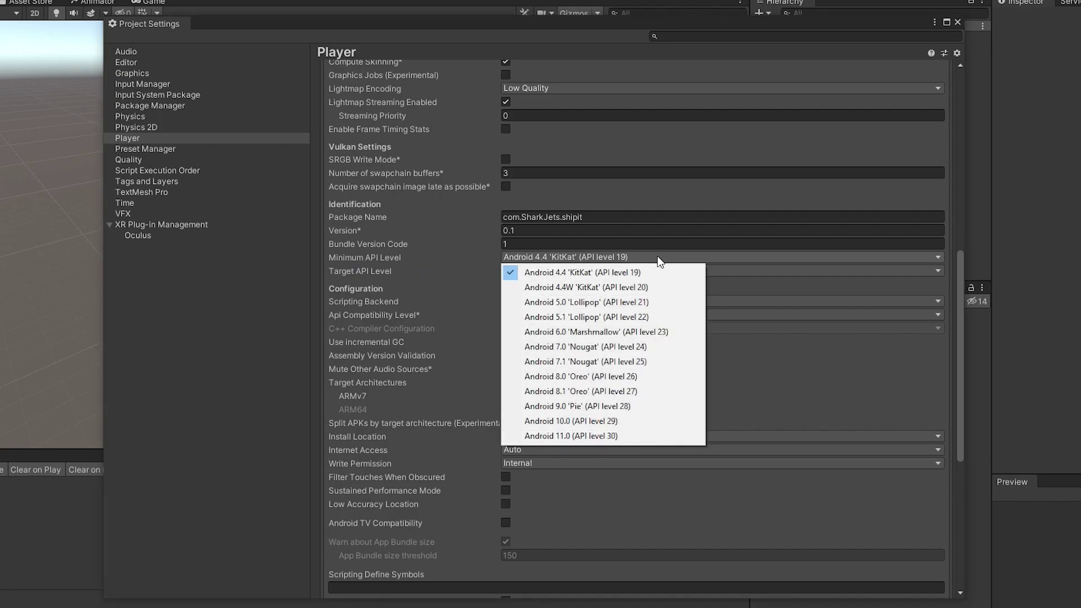
pyautogui.click(604, 331)
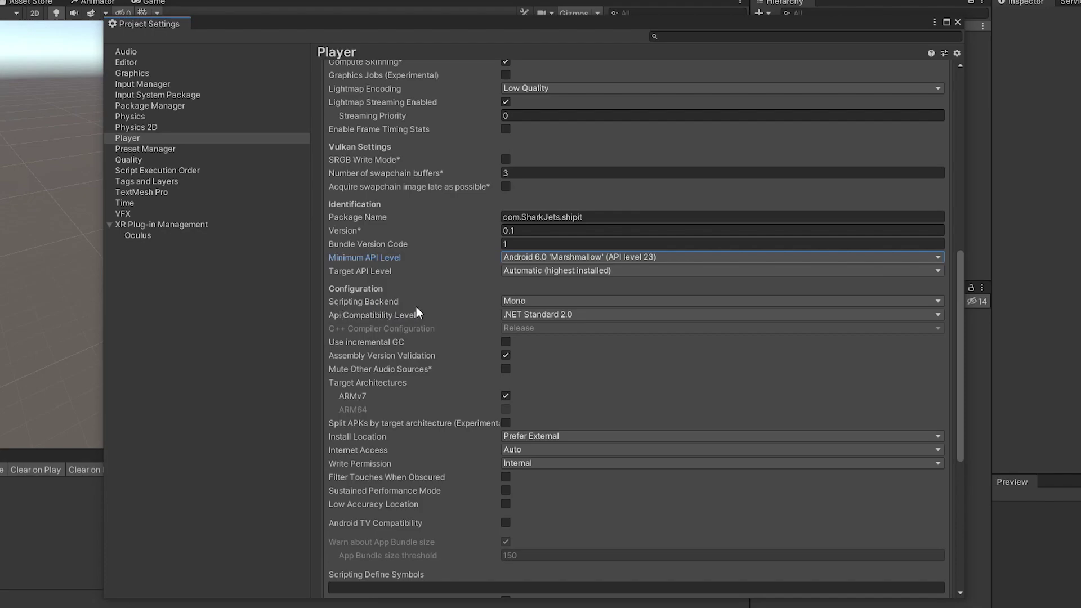
# Switch the scripting backend to IL2CPP, add ARM64, and set install location to Automatic.
pyautogui.click(556, 300)
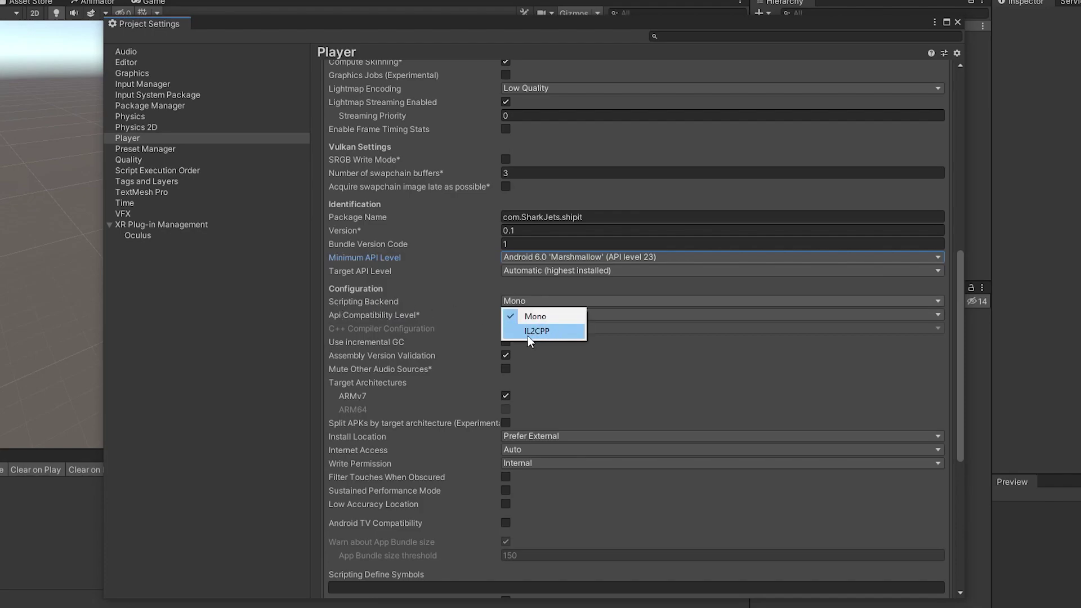
pyautogui.click(557, 336)
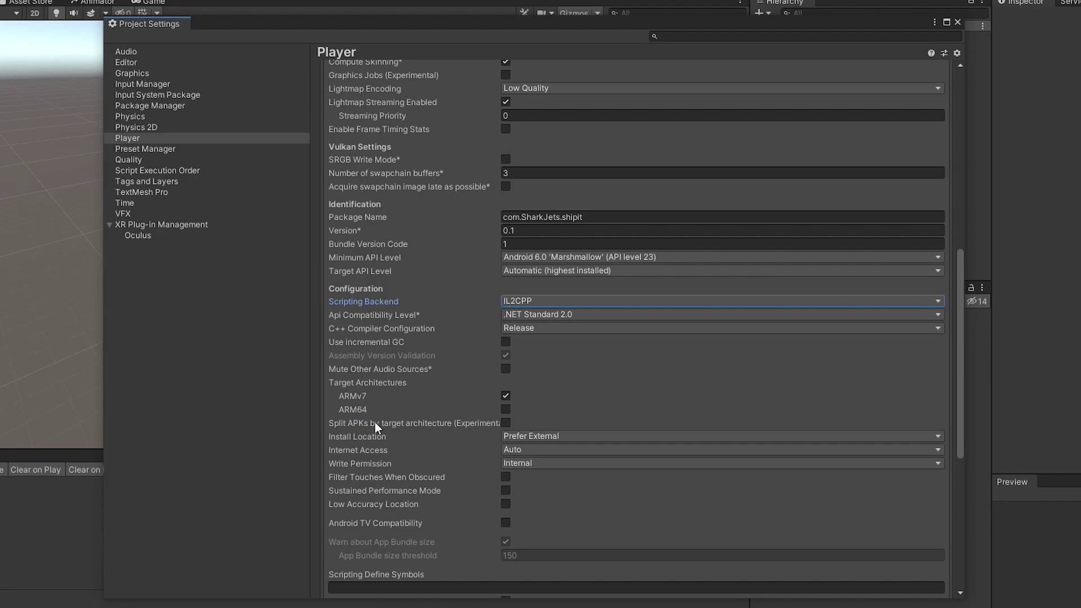
pyautogui.click(506, 410)
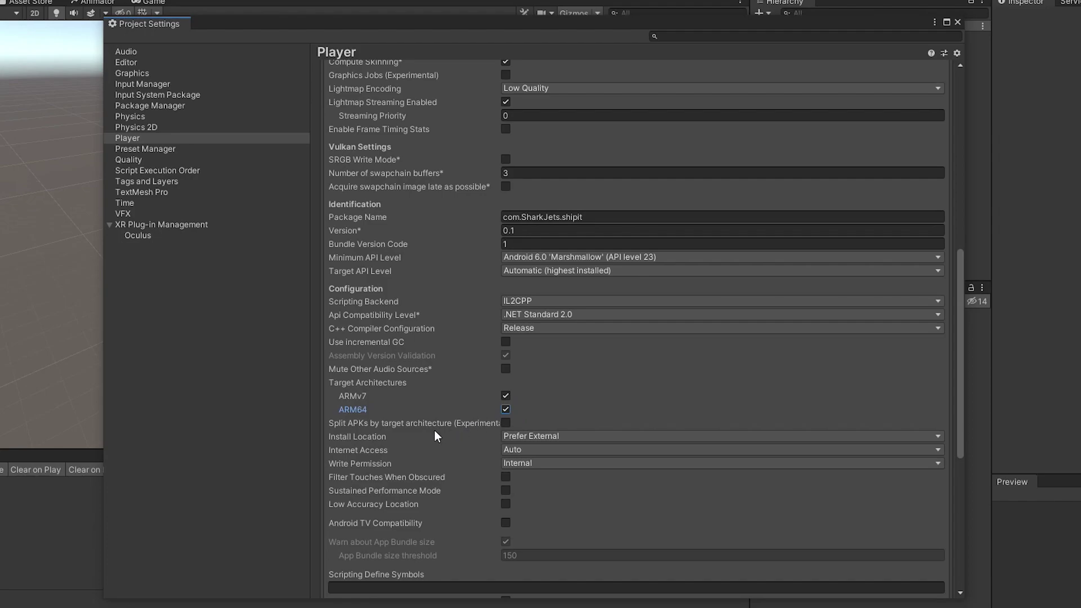
pyautogui.click(552, 435)
pyautogui.click(567, 449)
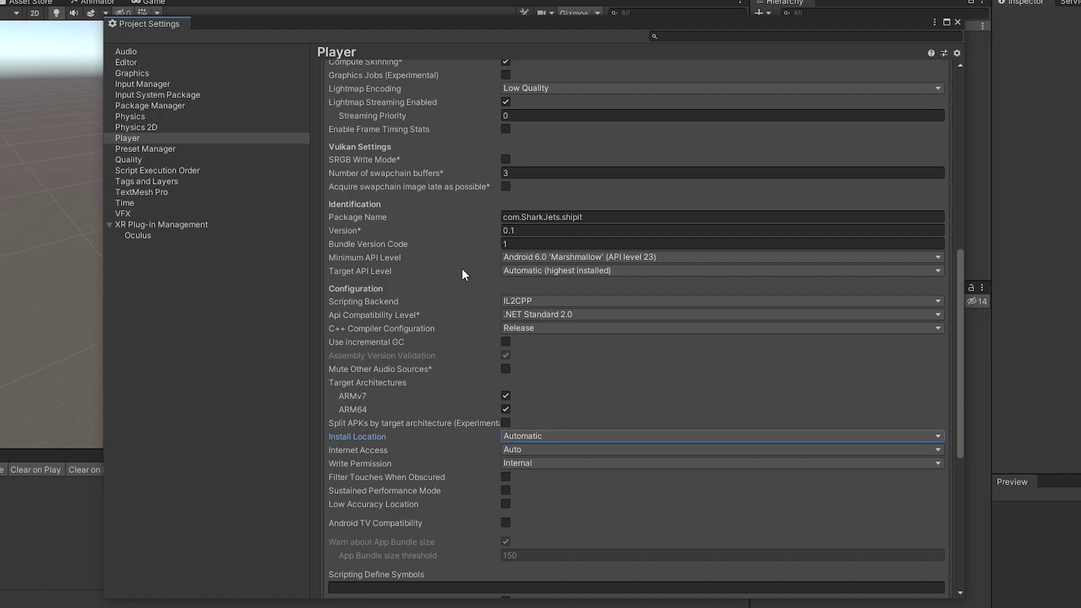
pyautogui.scroll(-3, 460, 276)
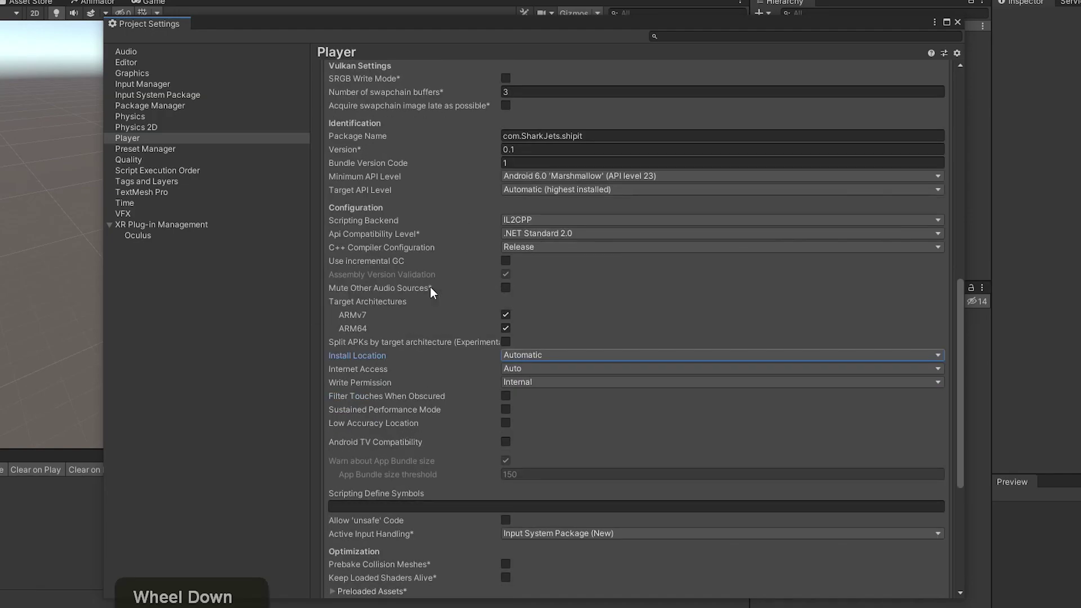
pyautogui.scroll(15, 435, 296)
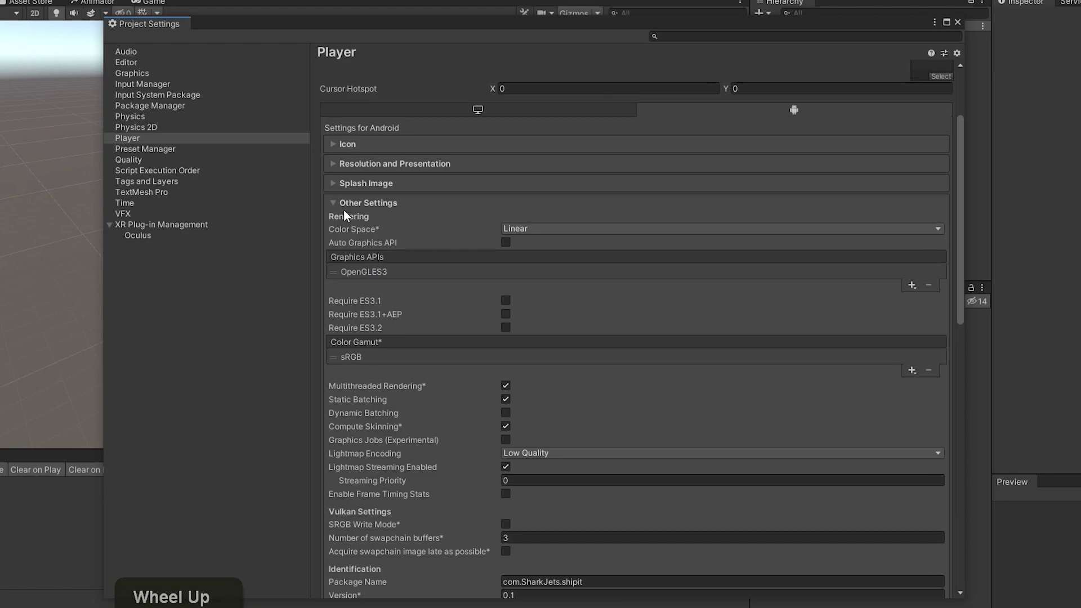
# Collapse Other Settings, expand Publishing Settings, and bring up the Keystore Manager.
pyautogui.click(335, 202)
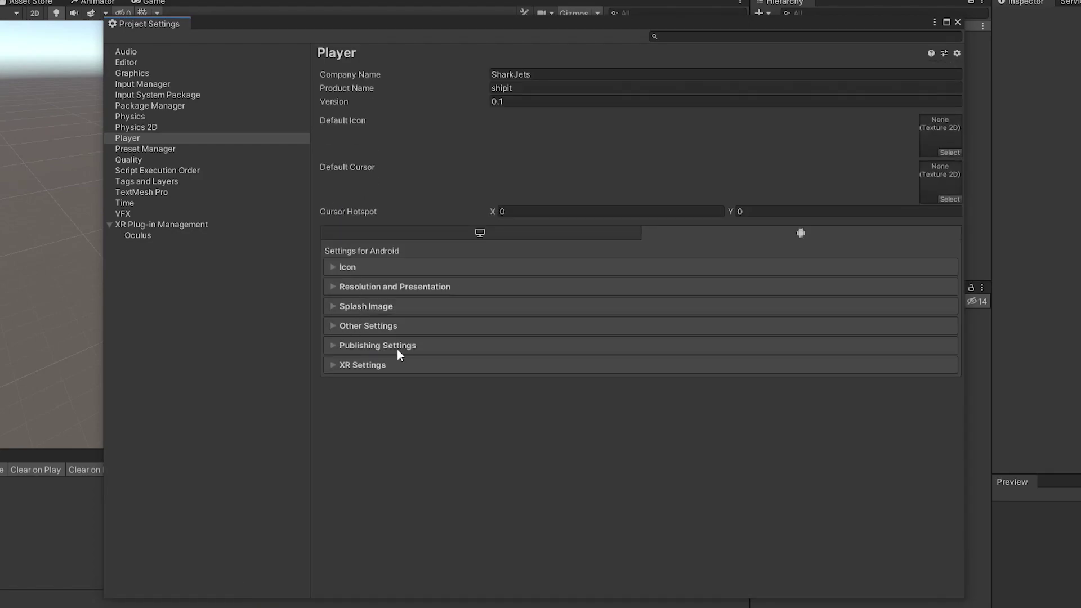
pyautogui.click(334, 348)
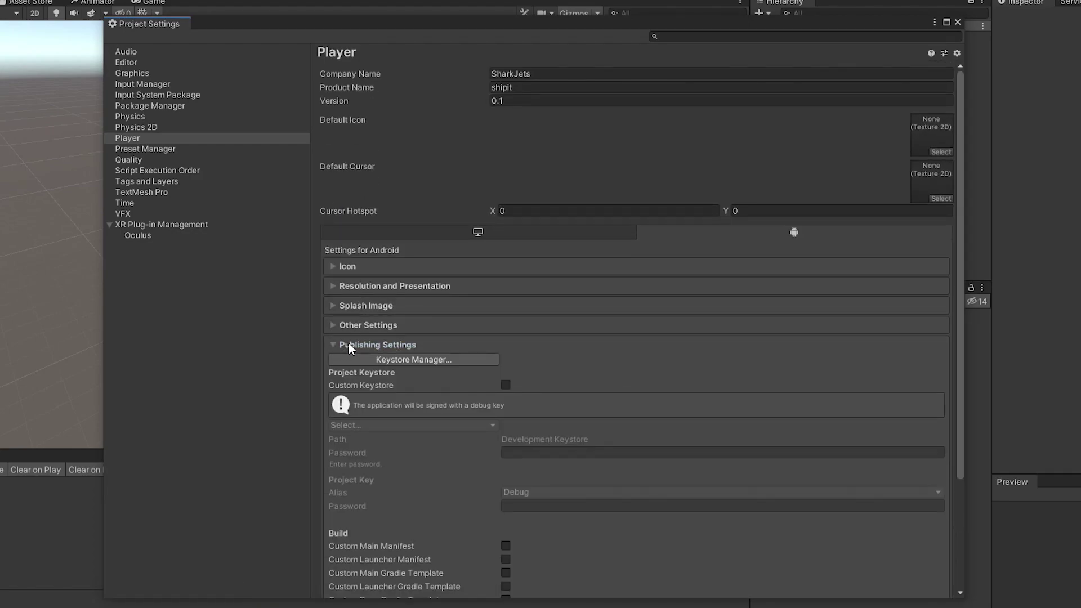
pyautogui.scroll(1, 541, 356)
pyautogui.scroll(-4, 563, 353)
pyautogui.scroll(-1, 580, 359)
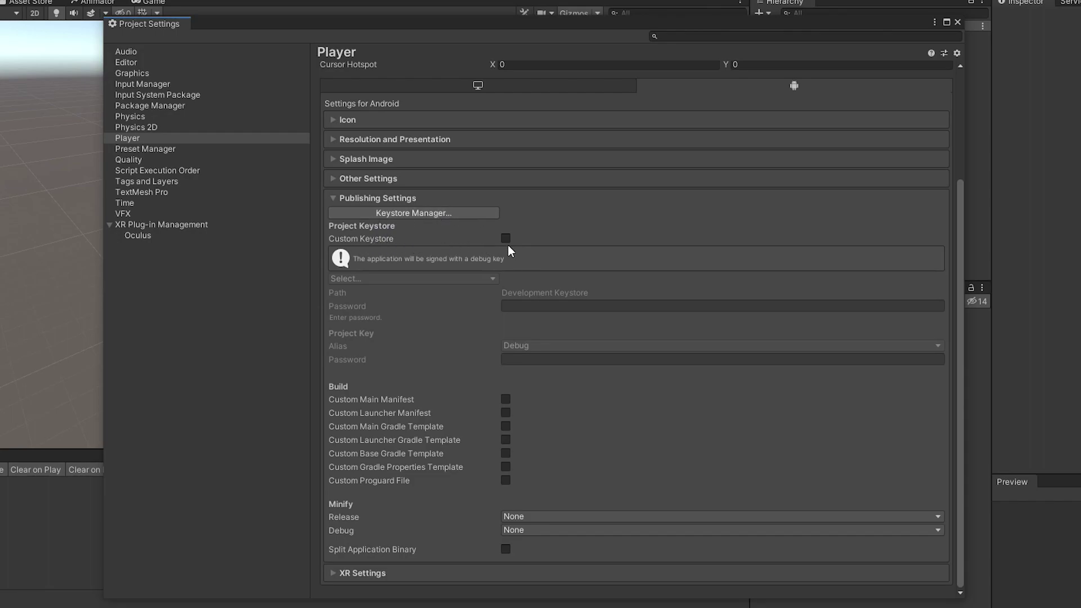
pyautogui.click(471, 212)
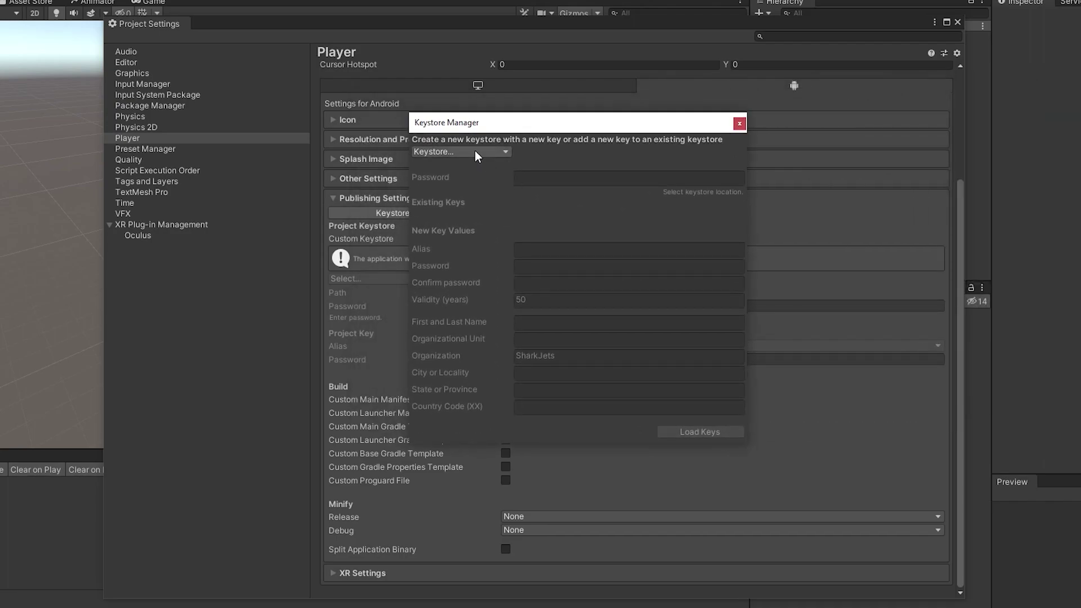
# Create a new keystore in a dedicated location, saving user.keystore on the Desktop.
pyautogui.click(476, 152)
pyautogui.moveTo(498, 184)
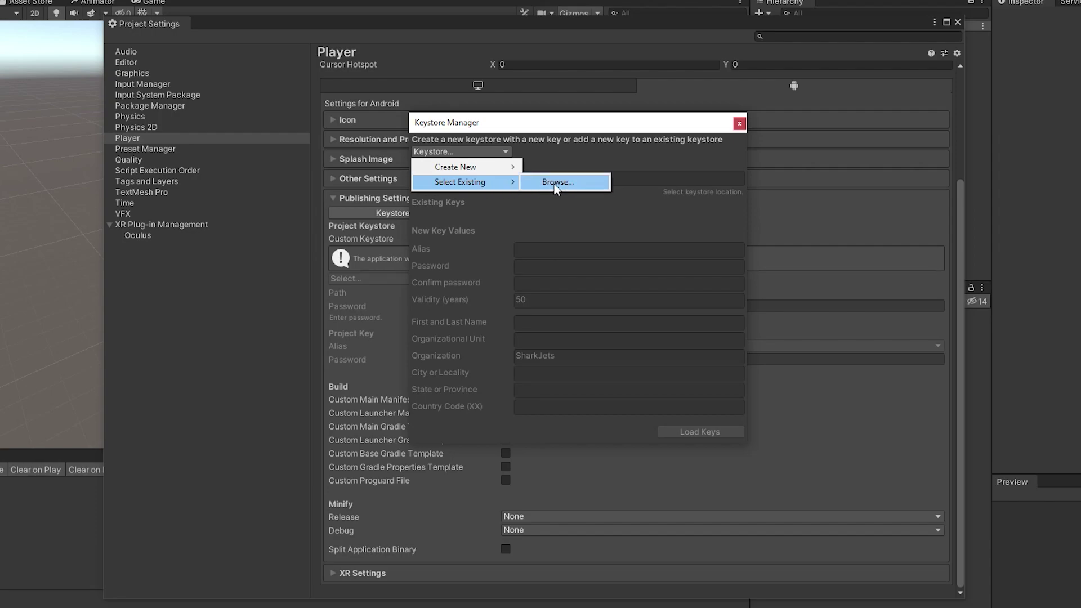
pyautogui.moveTo(478, 164)
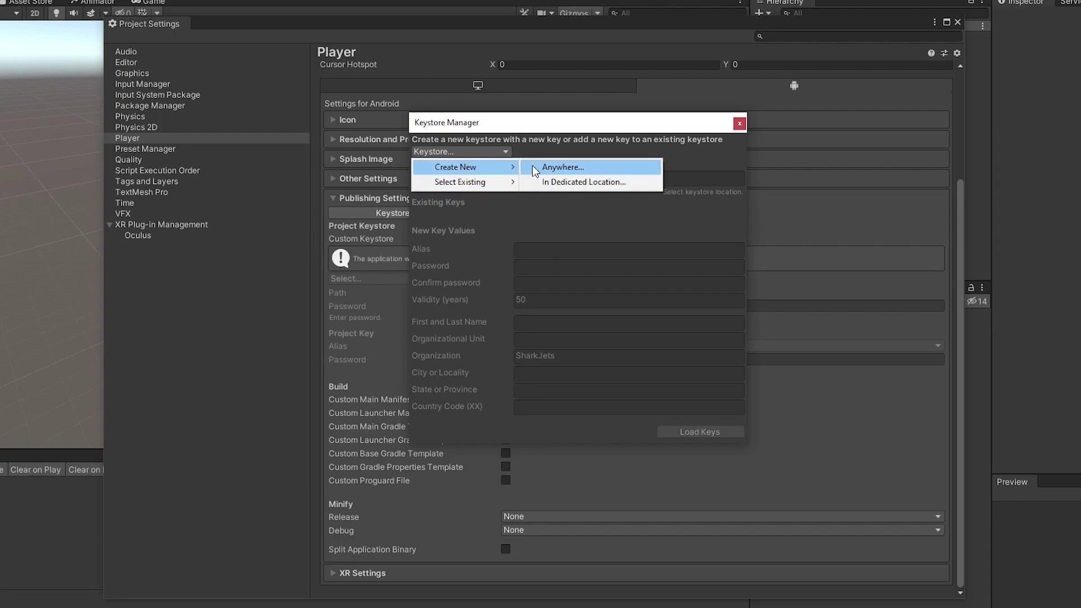
pyautogui.click(601, 182)
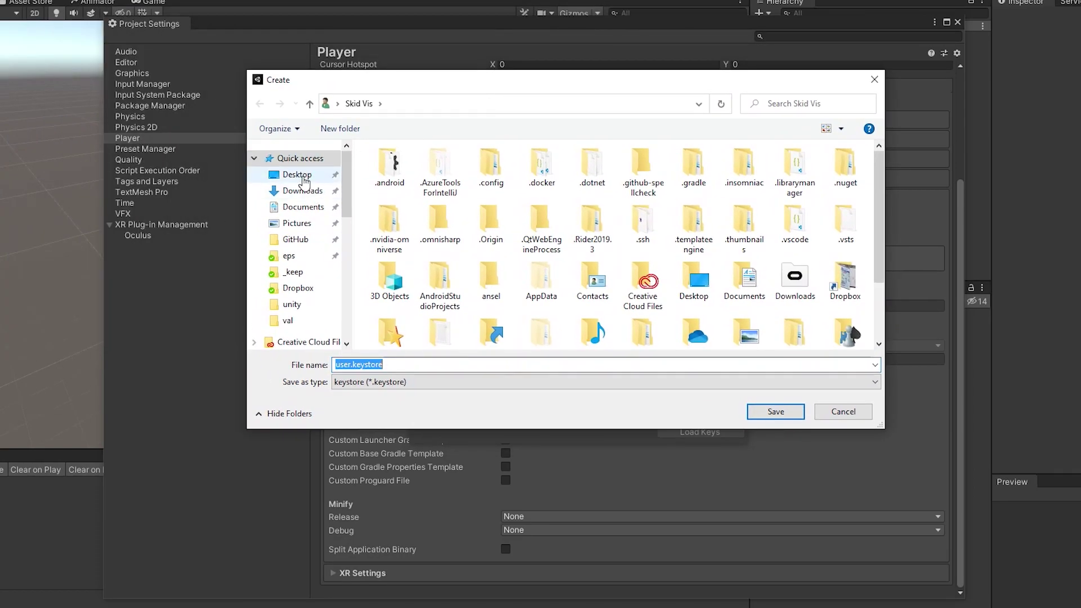
pyautogui.click(296, 175)
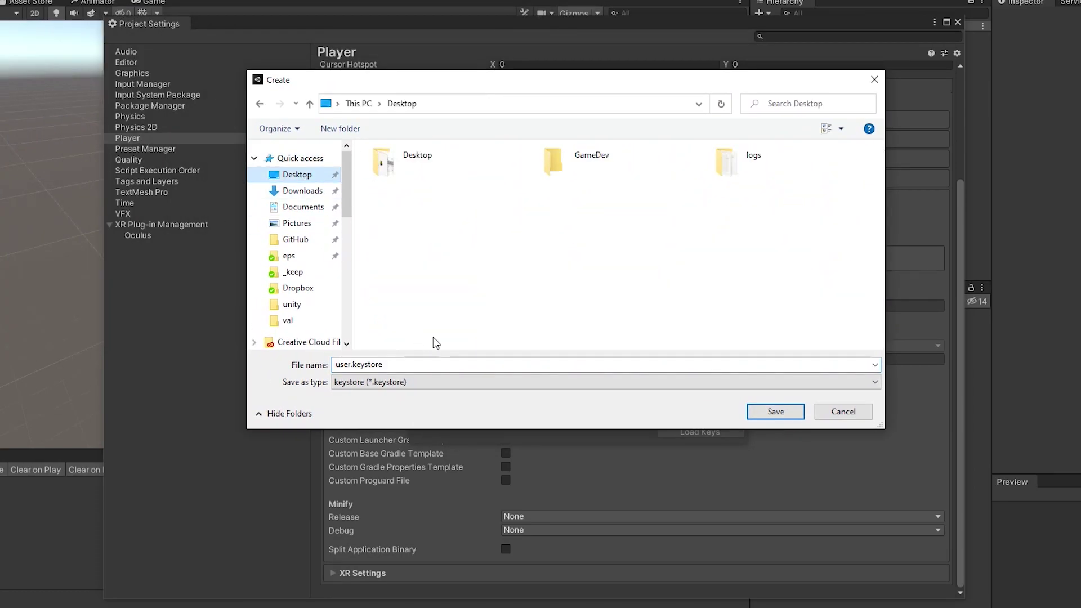
pyautogui.click(776, 411)
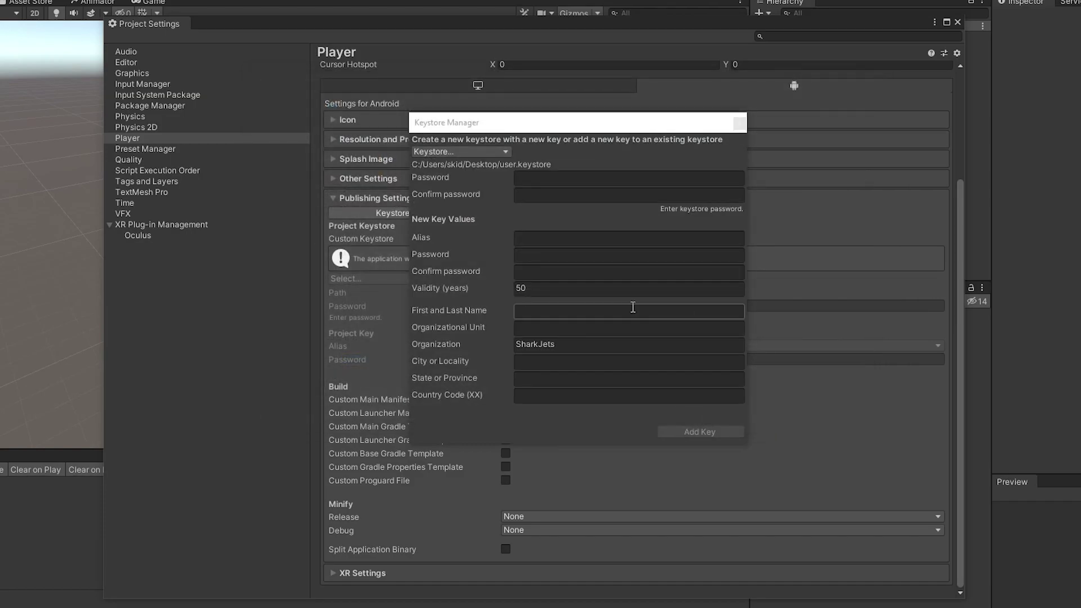
# Enter and confirm the keystore password.
pyautogui.click(554, 179)
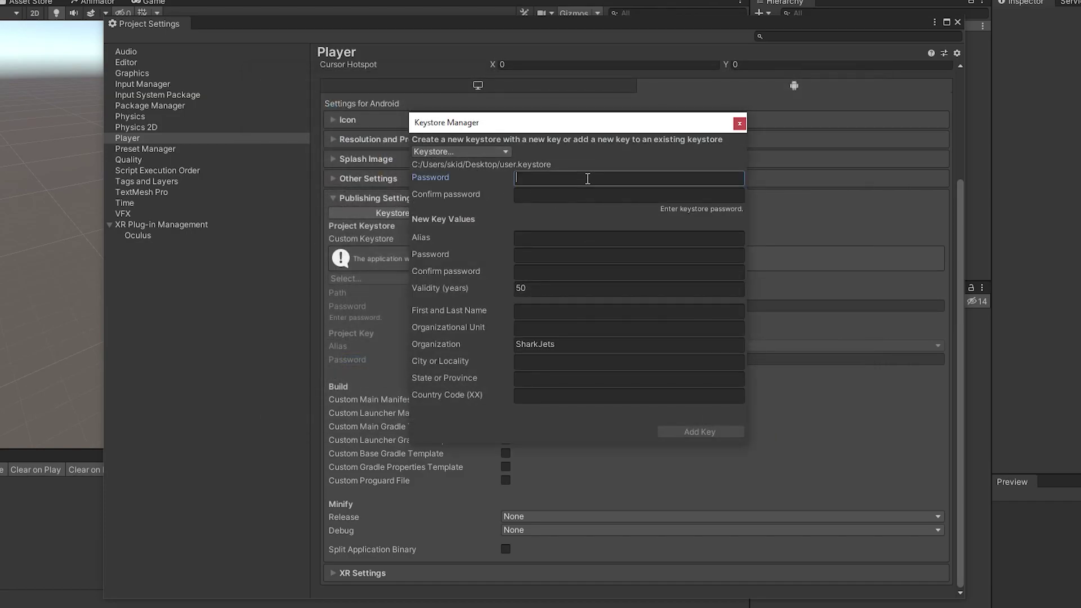
pyautogui.write('password')
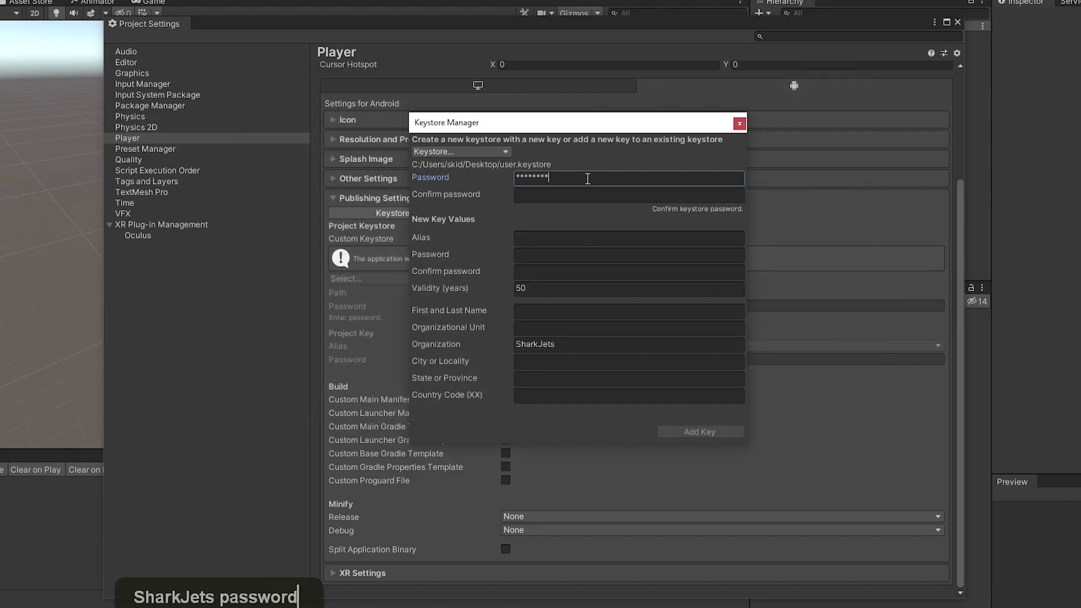
pyautogui.press('Tab')
pyautogui.write('password')
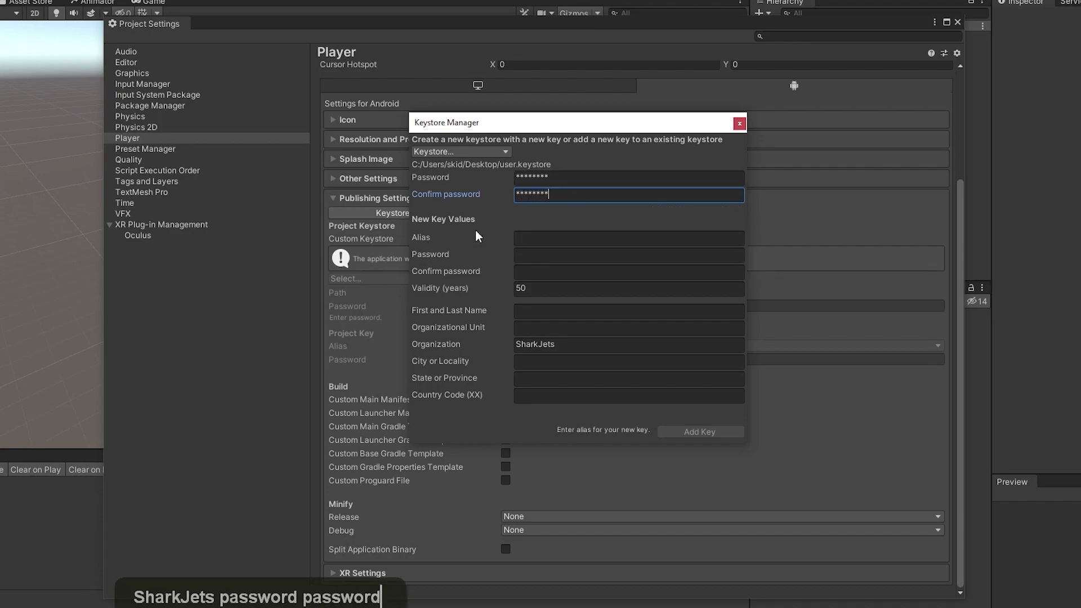
# Add key alias shipit with a confirmed key password and use it for the project.
pyautogui.click(556, 237)
pyautogui.write('shipit')
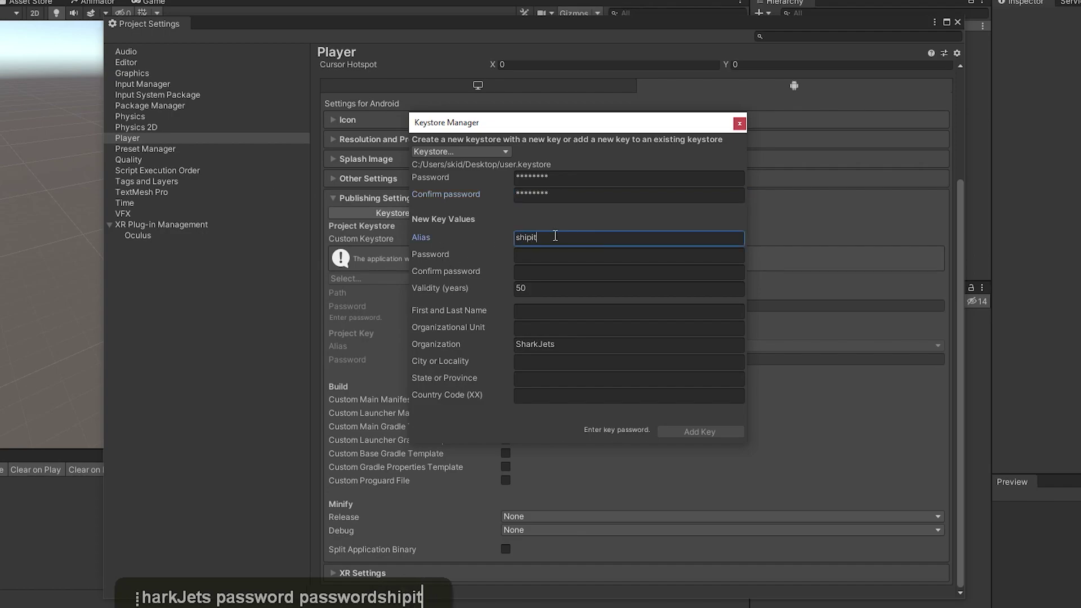
pyautogui.click(540, 256)
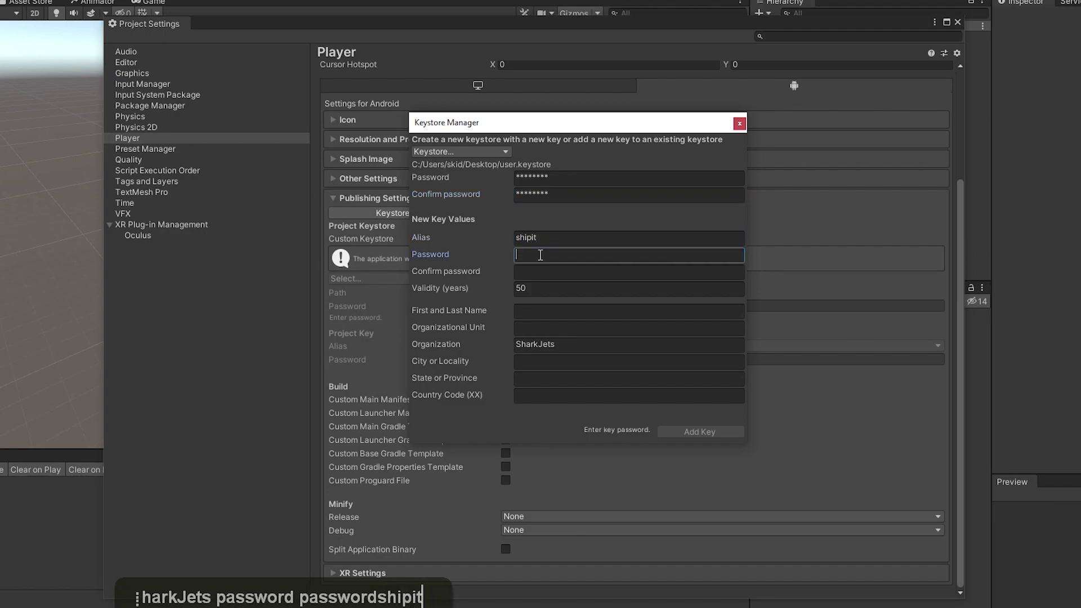
pyautogui.write('password')
pyautogui.press('Tab')
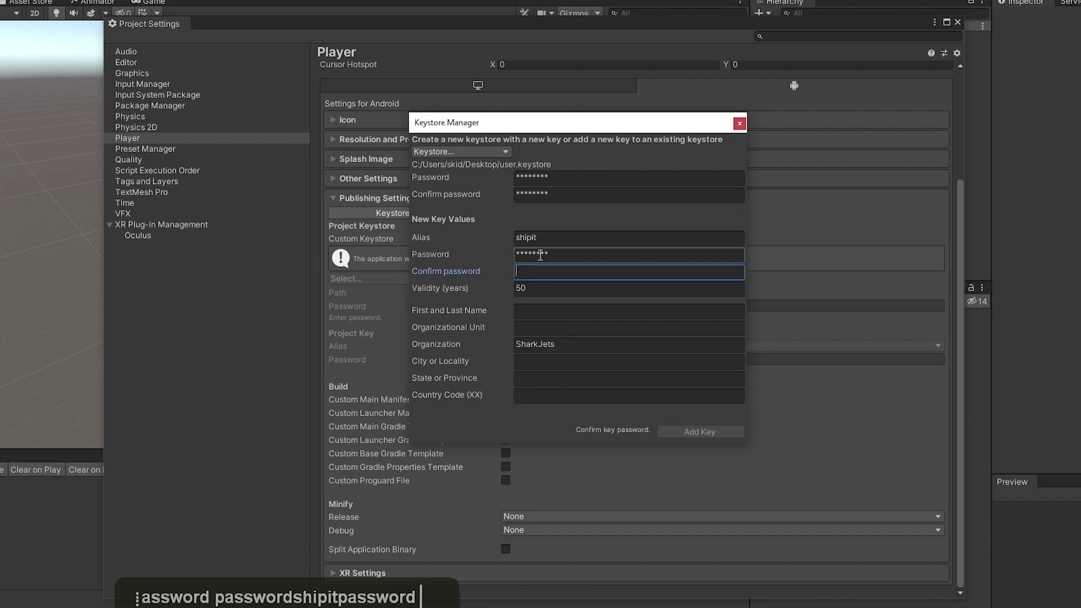
pyautogui.write('password')
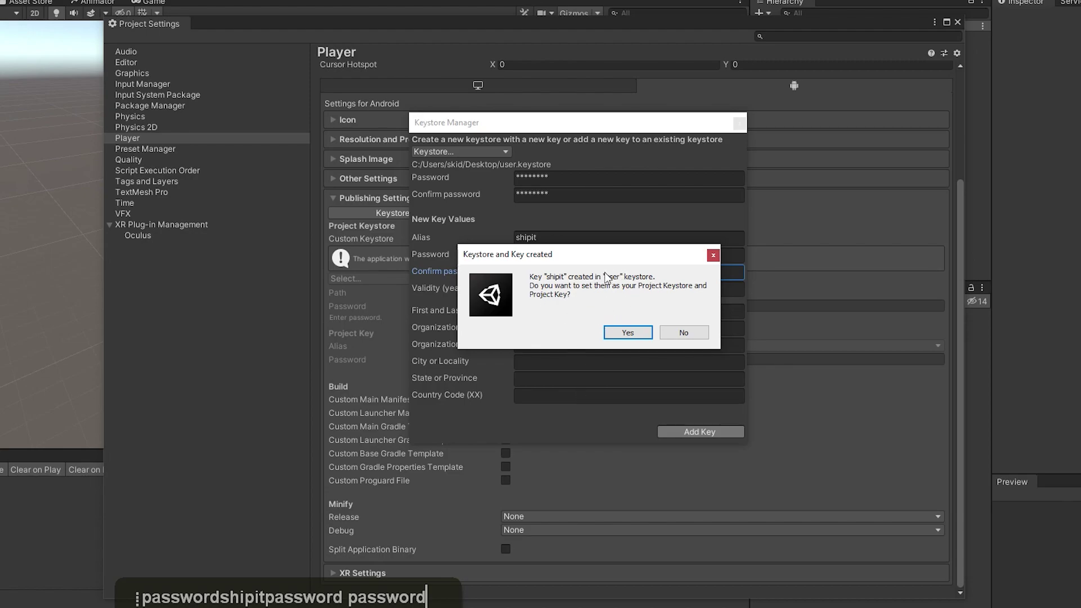
pyautogui.click(630, 333)
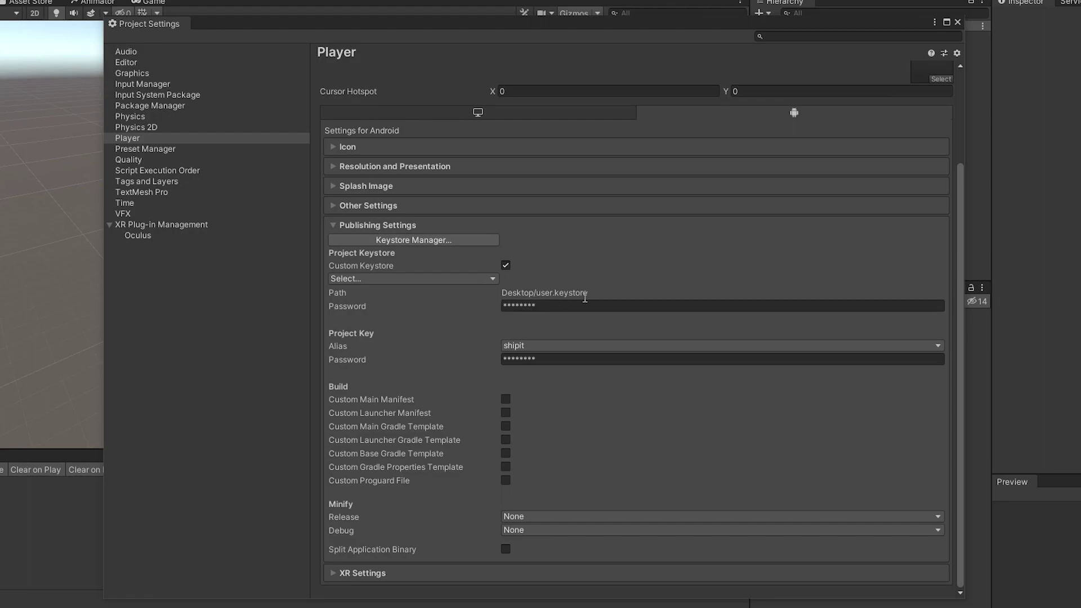
# Collapse Publishing Settings and close the Project Settings window.
pyautogui.moveTo(591, 293); pyautogui.dragTo(501, 295)
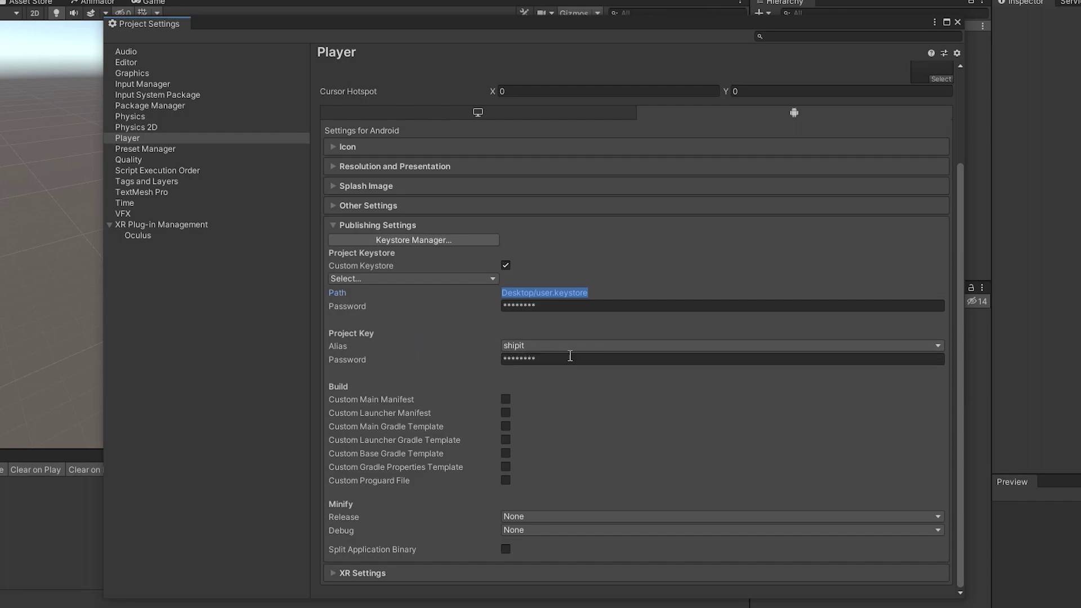
pyautogui.scroll(-1, 448, 397)
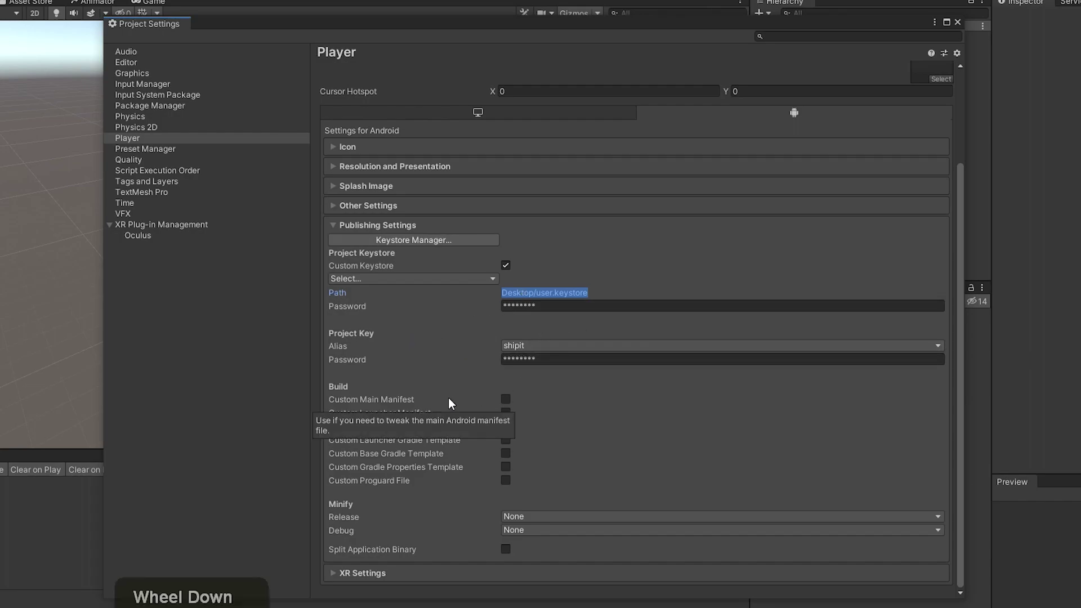
pyautogui.click(334, 224)
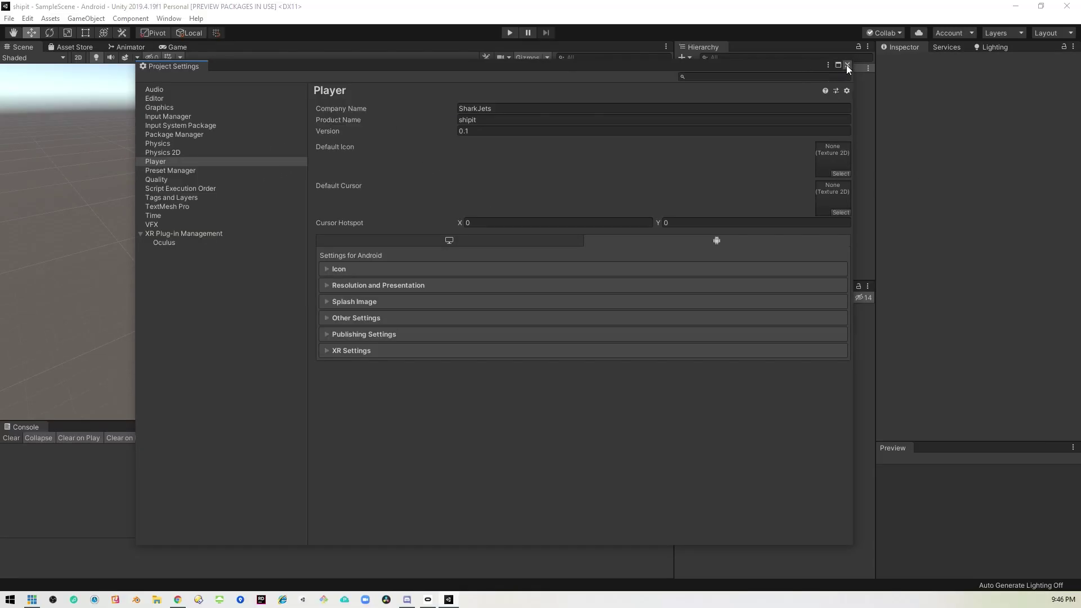
pyautogui.click(847, 66)
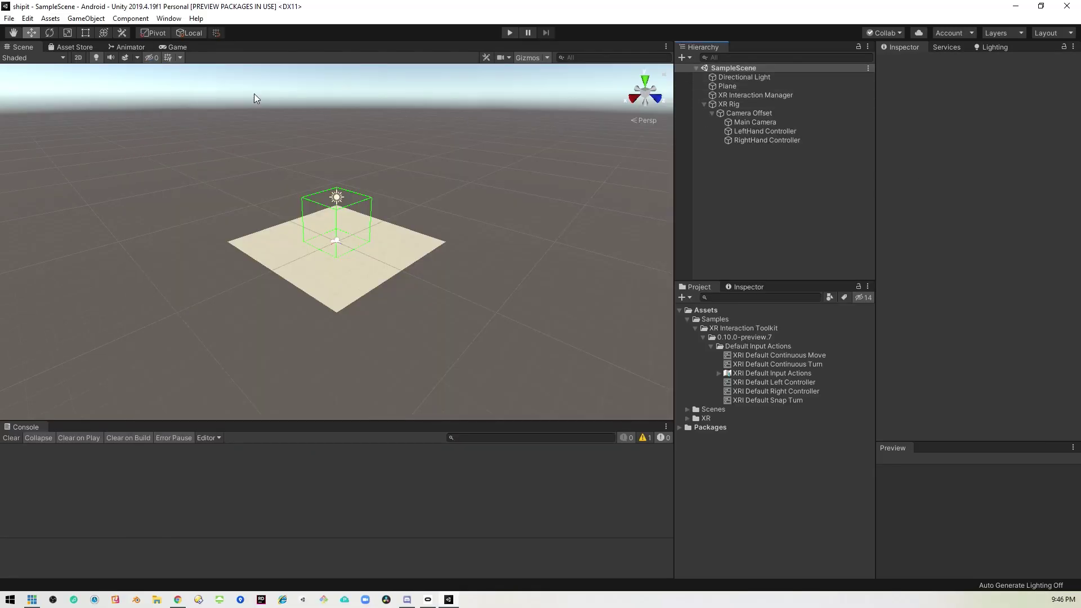
# Open the Package Manager and search for 'oculus'.
pyautogui.click(165, 19)
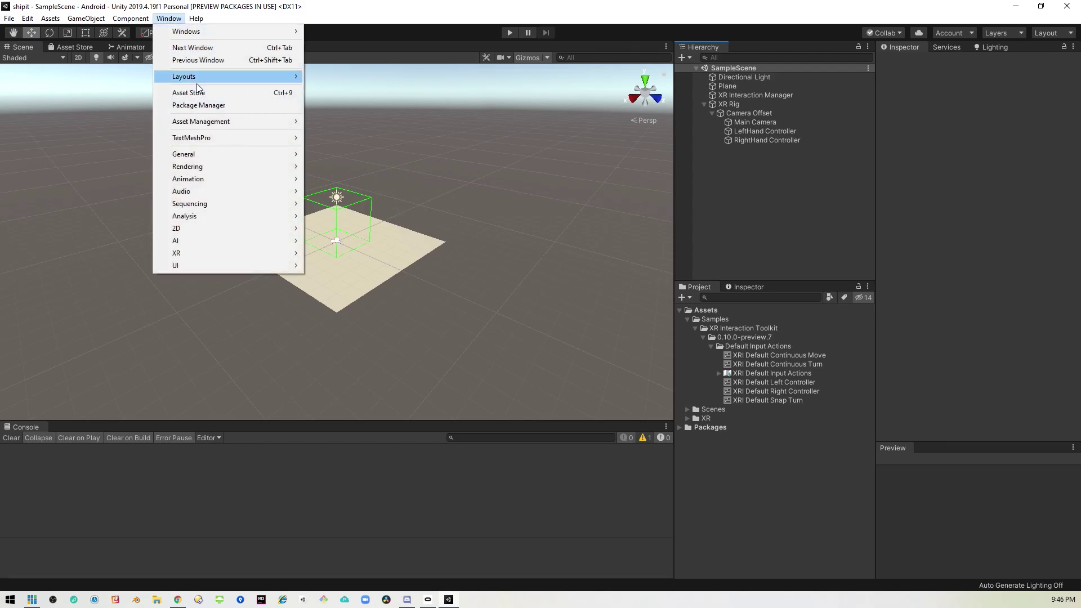
pyautogui.click(227, 106)
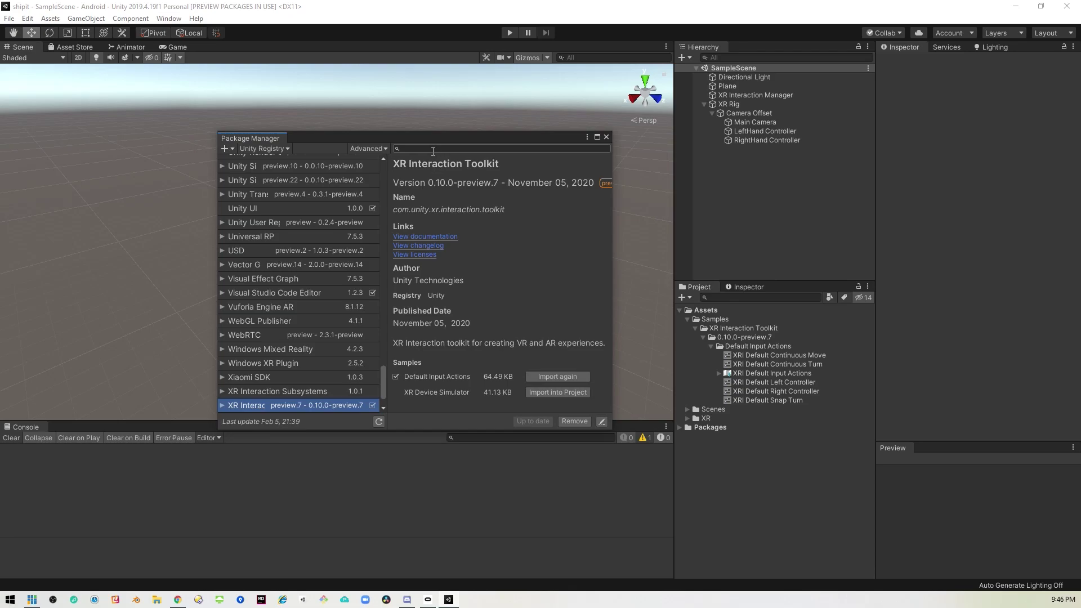
pyautogui.write('oculus')
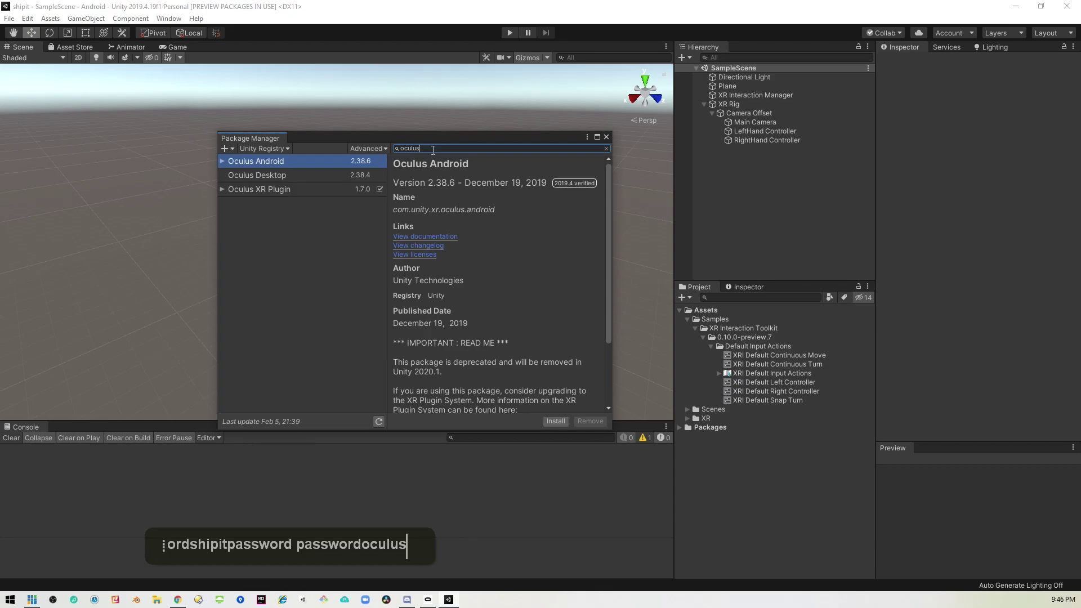
# Switch the package source to My Assets and search 'oculus' again.
pyautogui.click(272, 149)
pyautogui.click(286, 195)
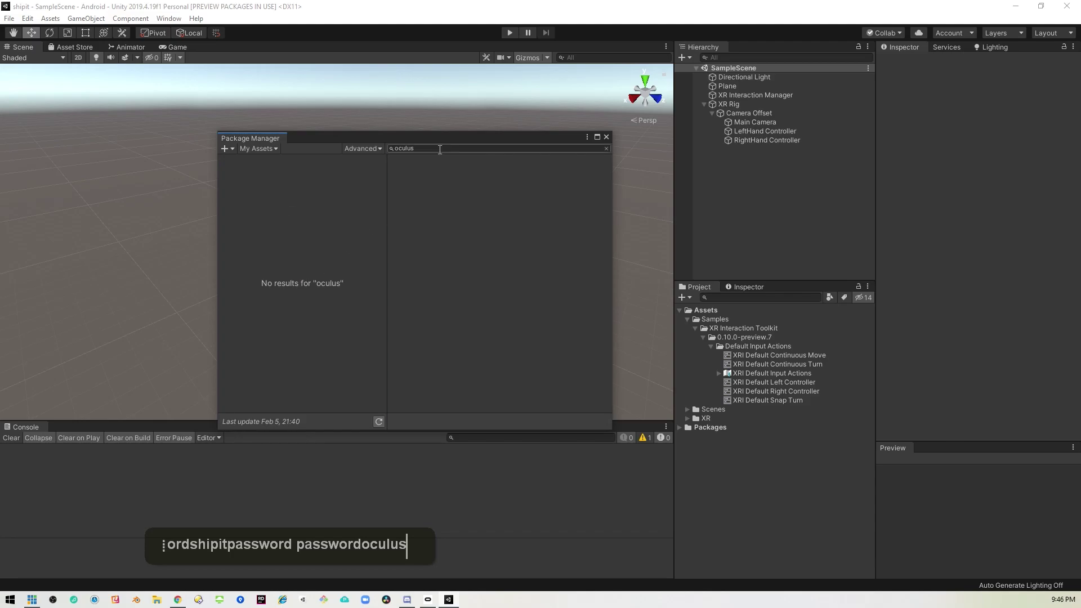
pyautogui.click(440, 150)
pyautogui.press('BackSpace')
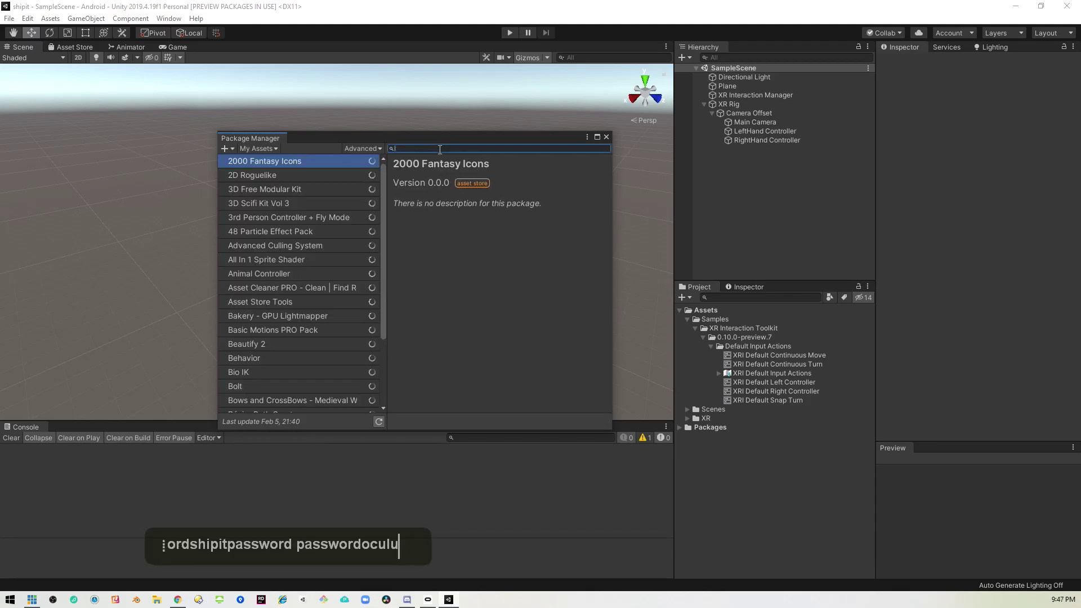
pyautogui.write('ocu')
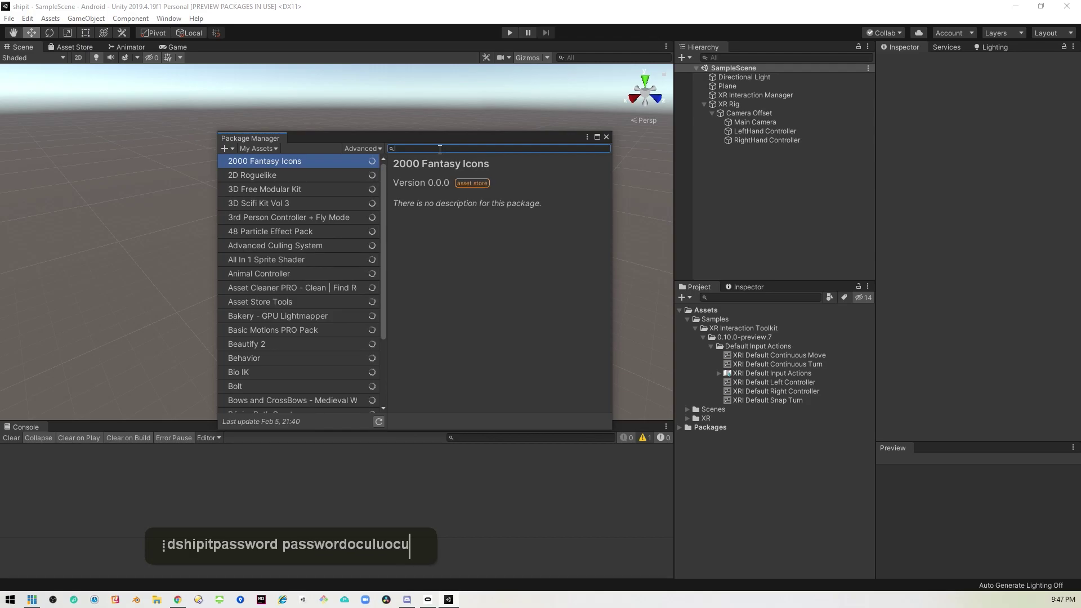
pyautogui.write('lus')
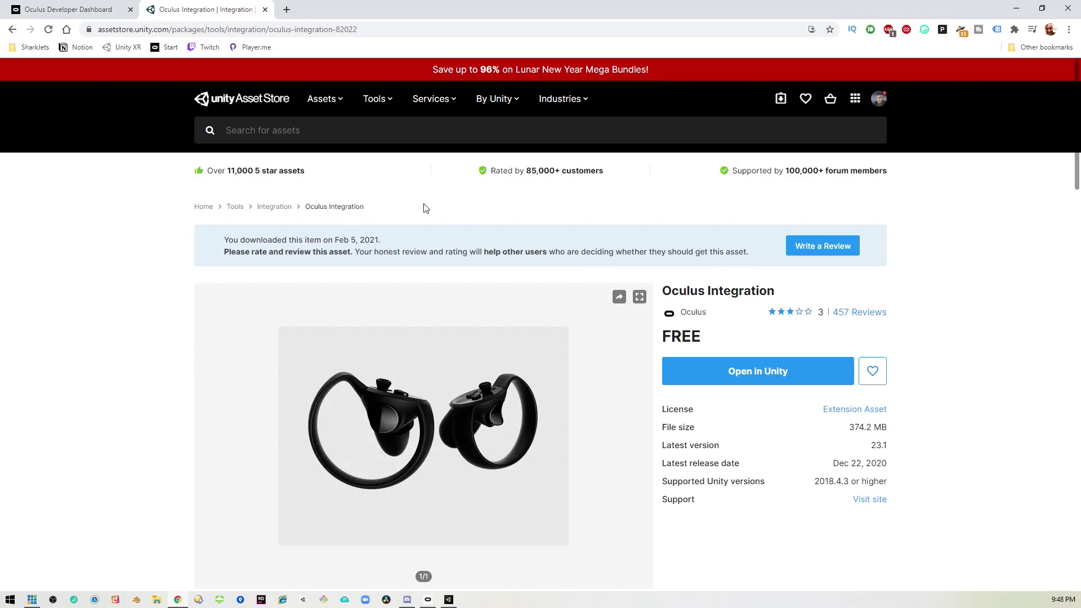
# Check Oculus Integration's latest version and Dec 22, 2020 release date, then return to Unity.
pyautogui.click(719, 382)
pyautogui.moveTo(892, 464); pyautogui.dragTo(832, 464)
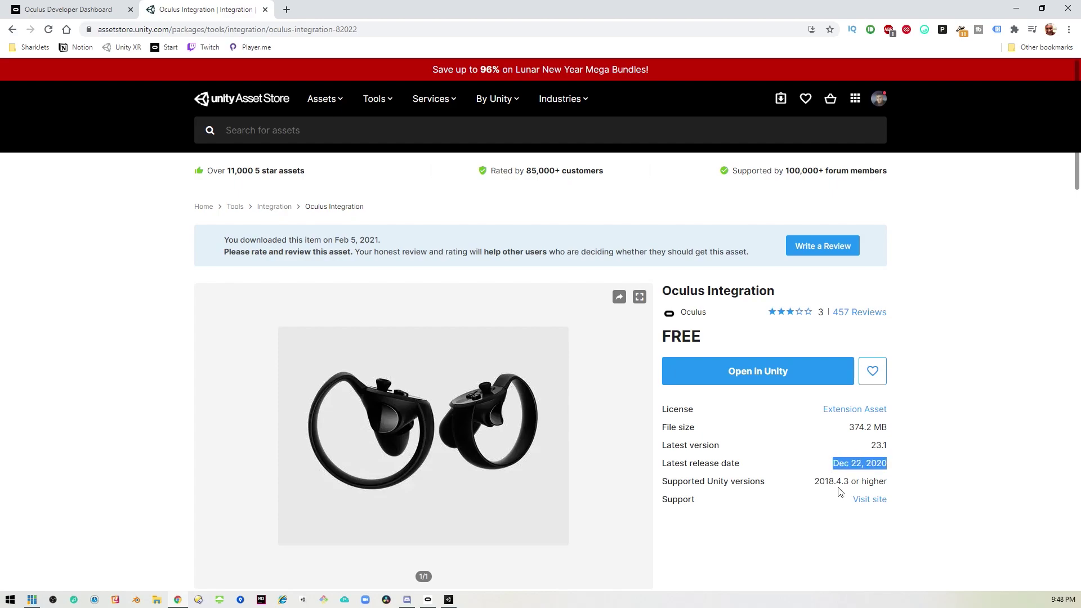
pyautogui.moveTo(883, 444); pyautogui.dragTo(870, 447)
pyautogui.click(449, 599)
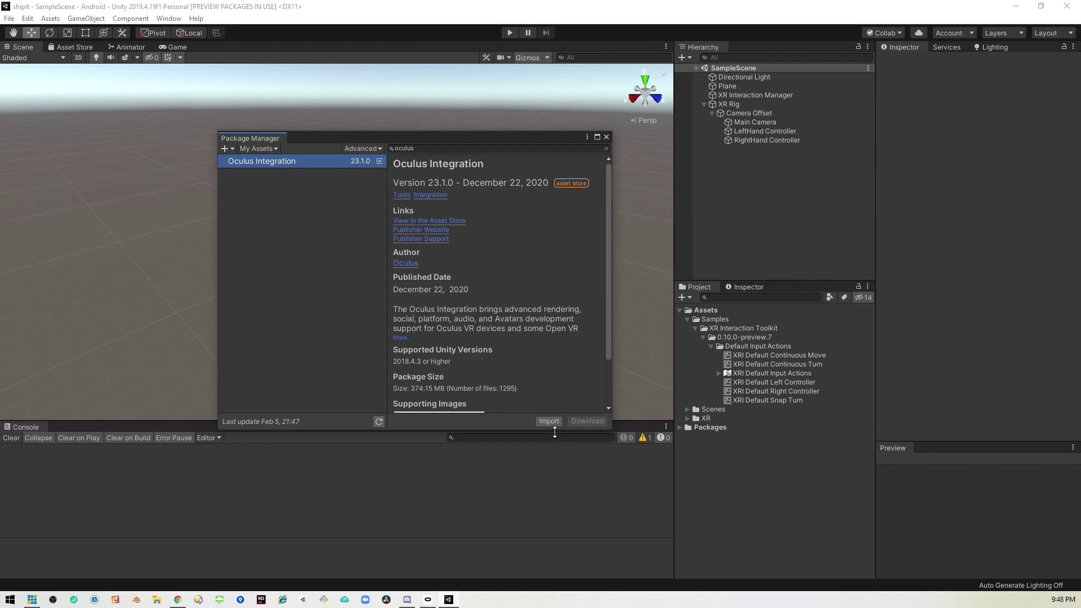
# Import Oculus Integration, accept the newer Oculus Utilities plugin, and close Package Manager.
pyautogui.click(551, 424)
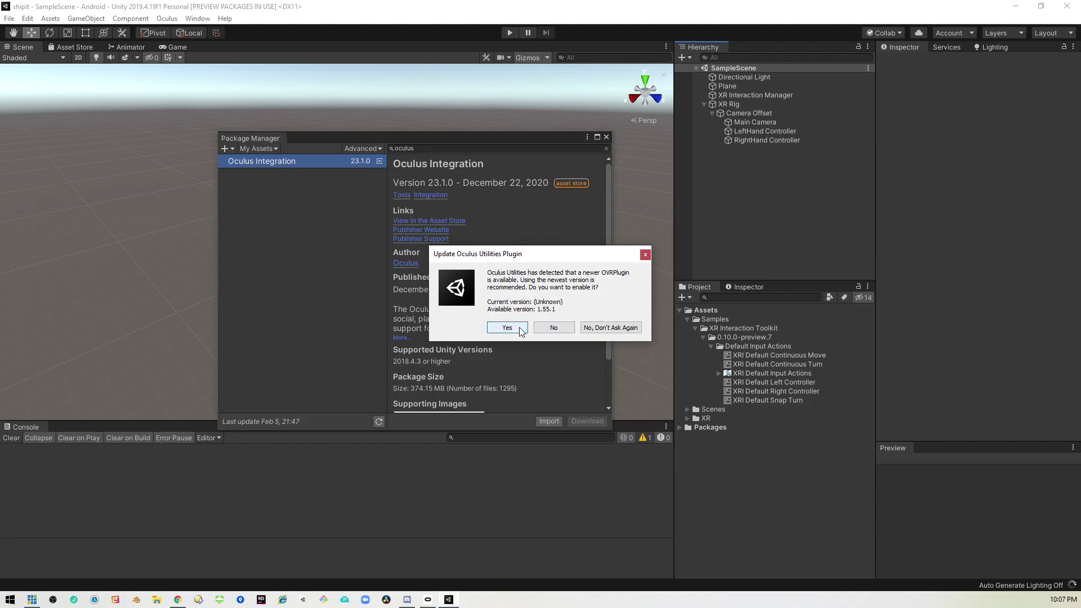
pyautogui.click(520, 330)
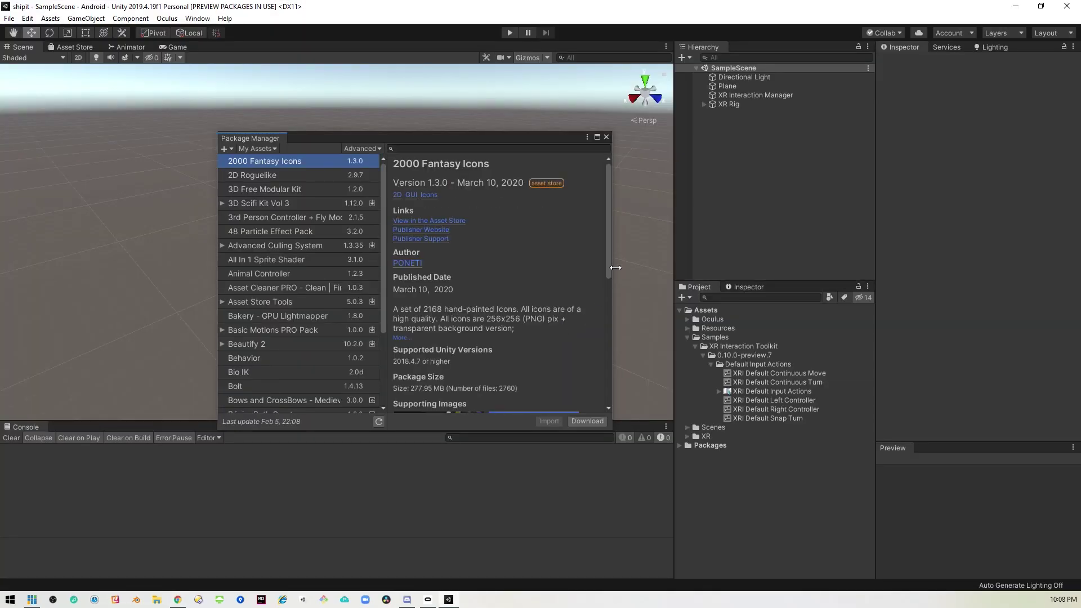
pyautogui.click(606, 136)
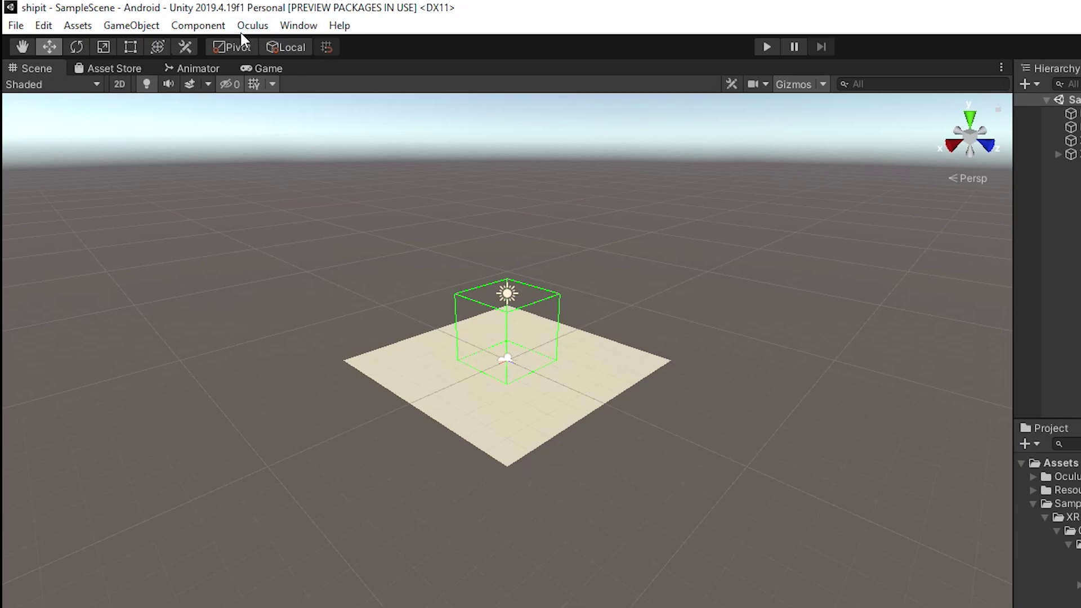
# Create a store-compatible AndroidManifest.xml from the Oculus Tools menu.
pyautogui.click(254, 29)
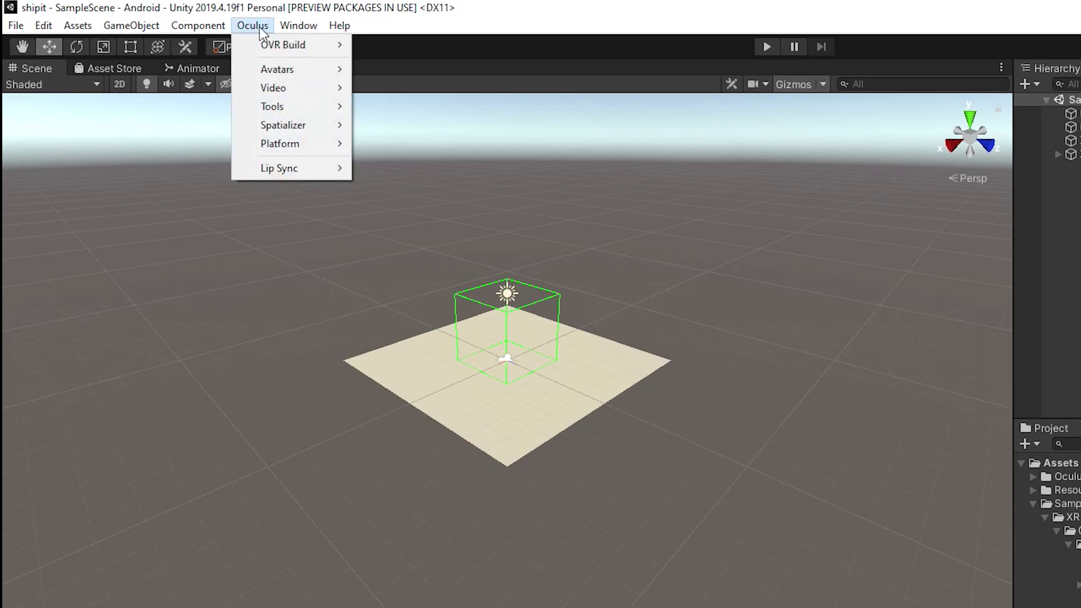
pyautogui.moveTo(275, 106)
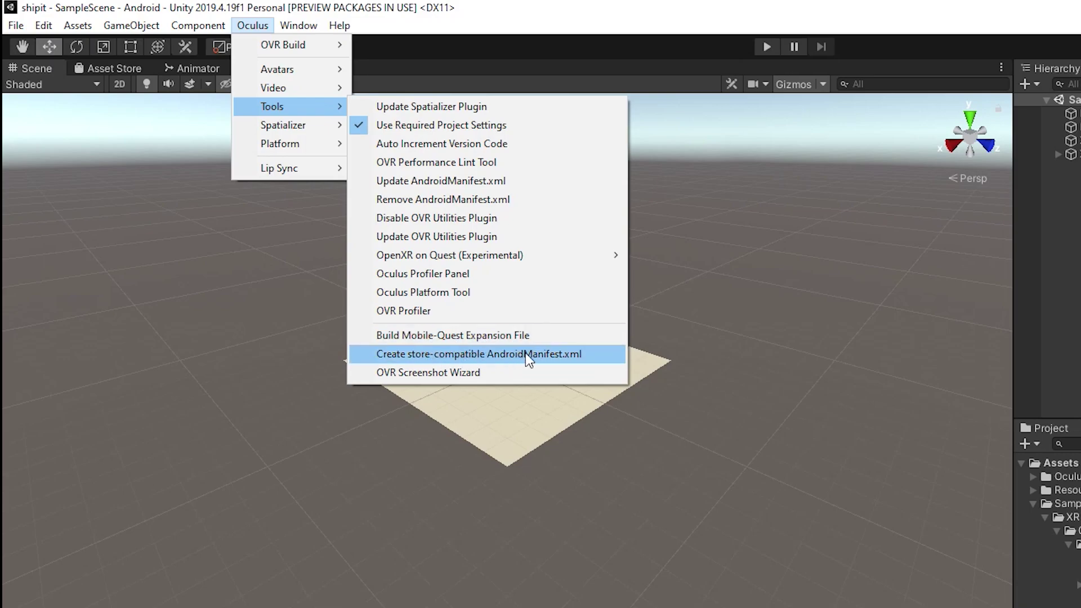
pyautogui.click(479, 357)
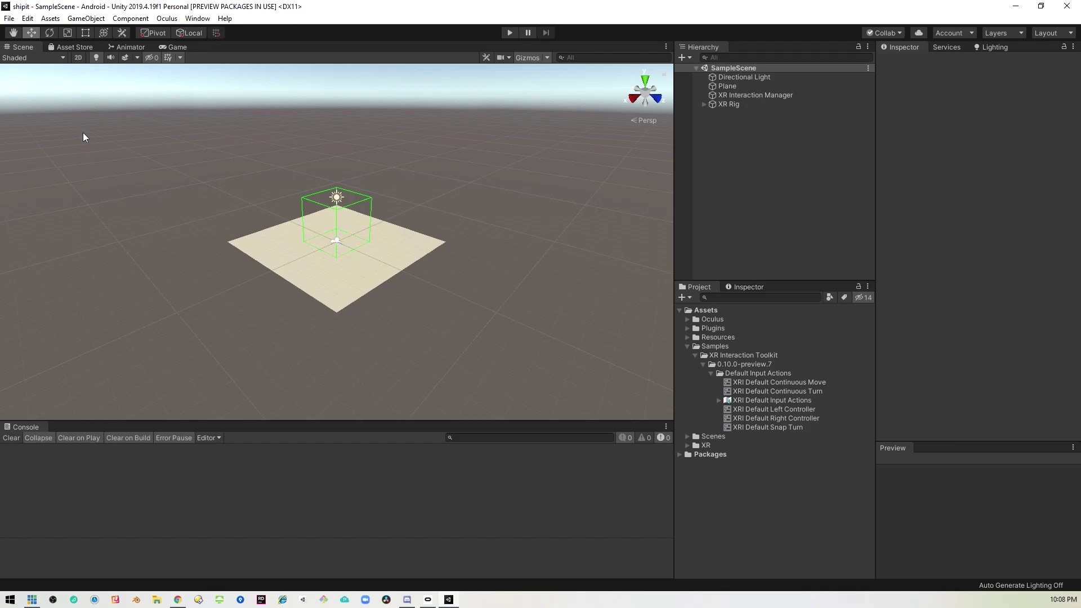
# Open Android Player Settings via Build Settings, expanding Publishing Settings and Other Settings.
pyautogui.click(9, 18)
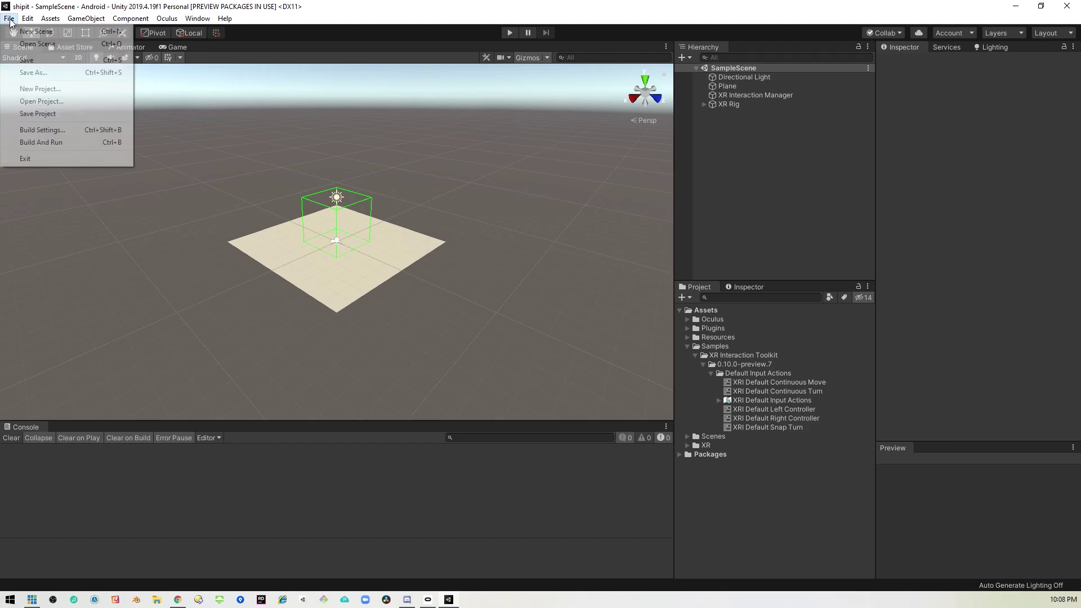
pyautogui.click(50, 130)
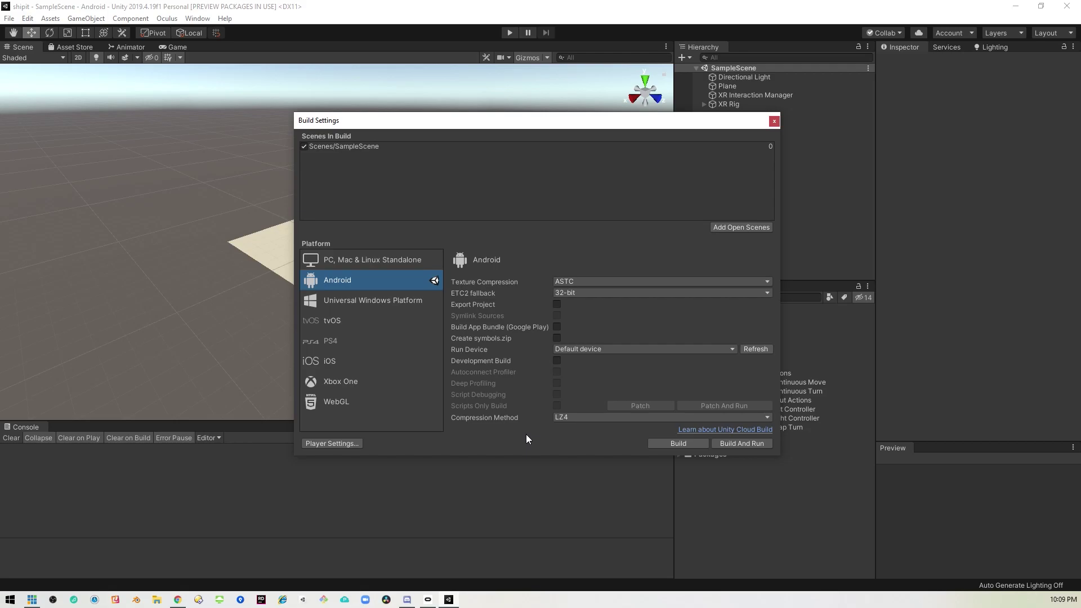
pyautogui.click(337, 444)
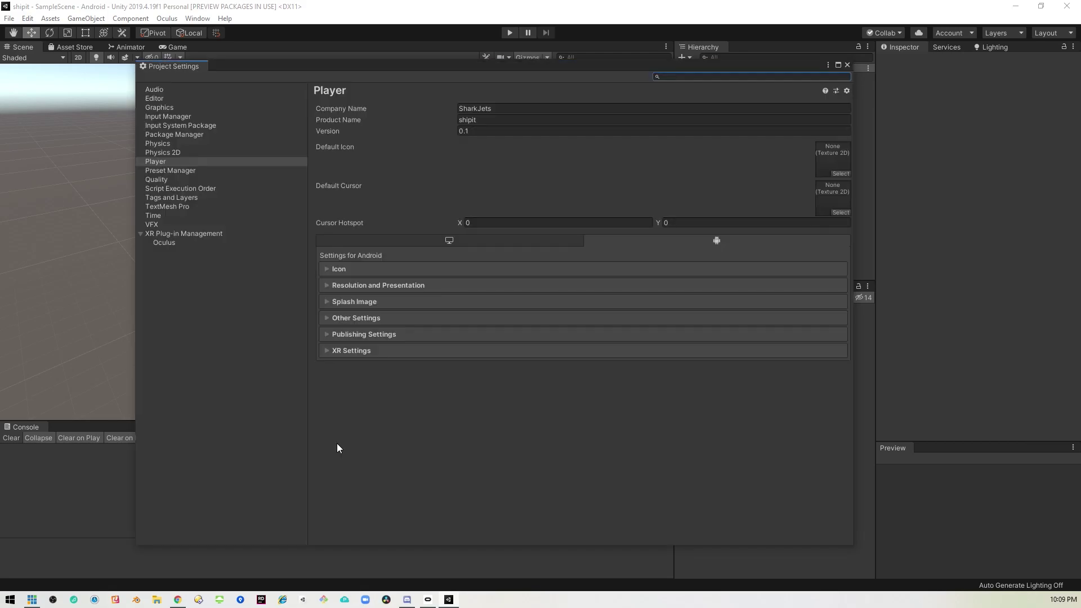
pyautogui.click(328, 335)
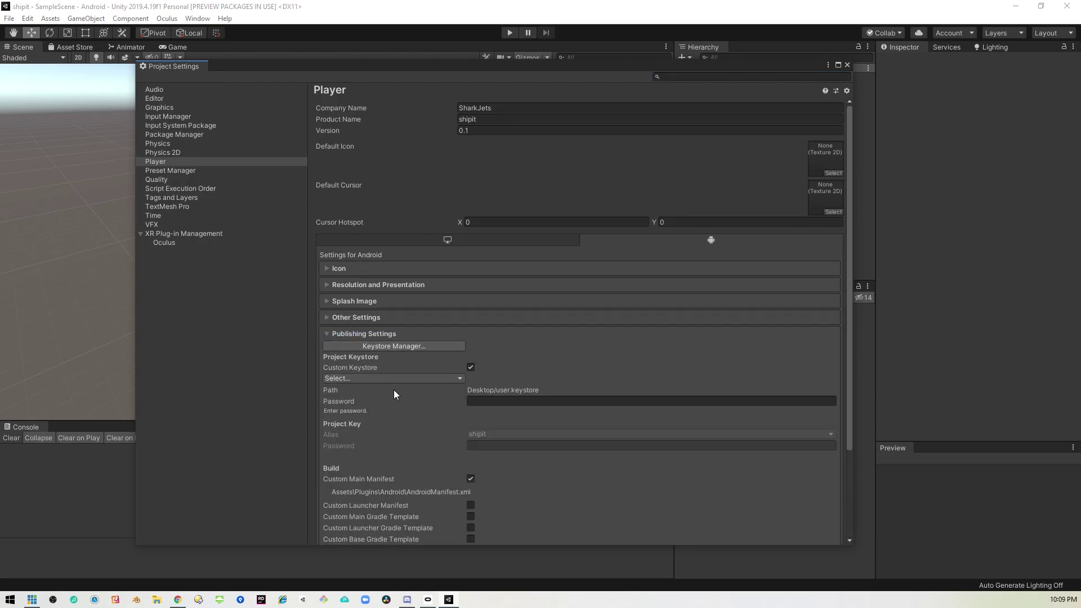
pyautogui.scroll(-4, 397, 393)
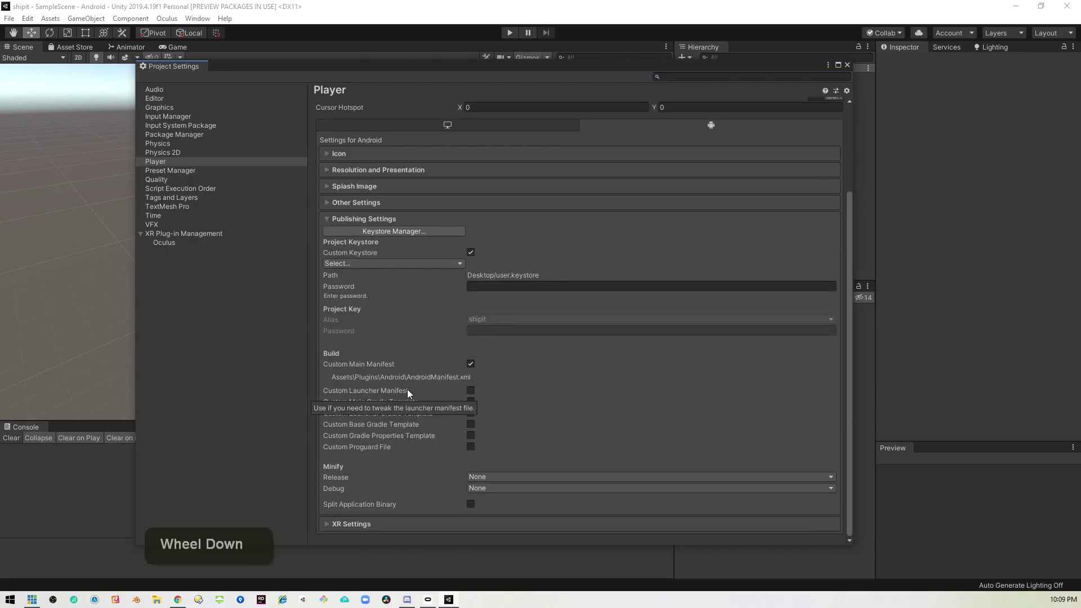
pyautogui.scroll(4, 407, 390)
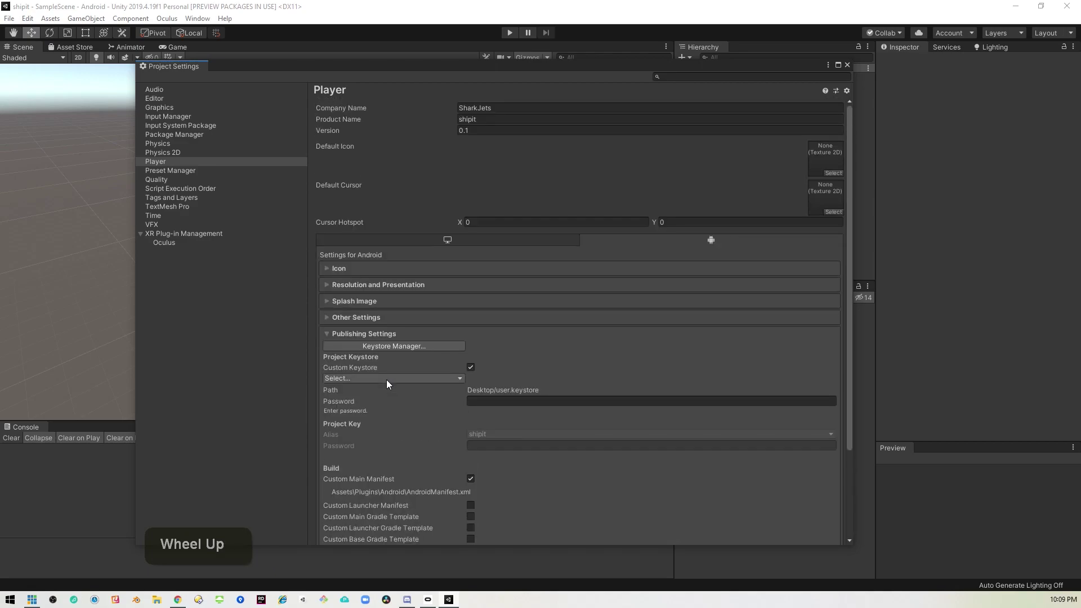
pyautogui.scroll(1, 378, 369)
pyautogui.click(326, 317)
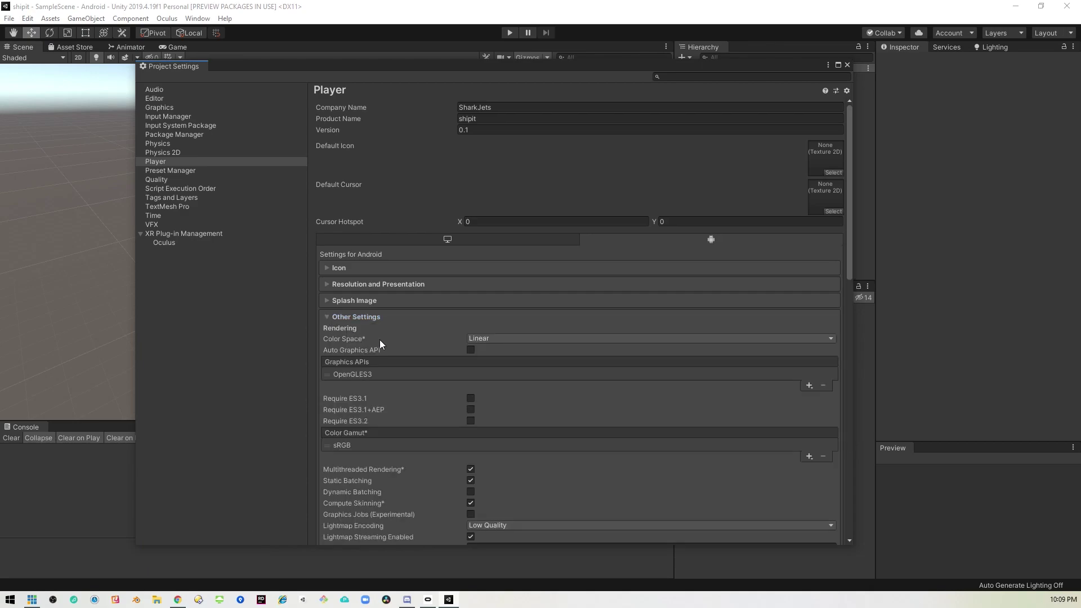
pyautogui.scroll(-8, 380, 340)
pyautogui.scroll(-1, 431, 404)
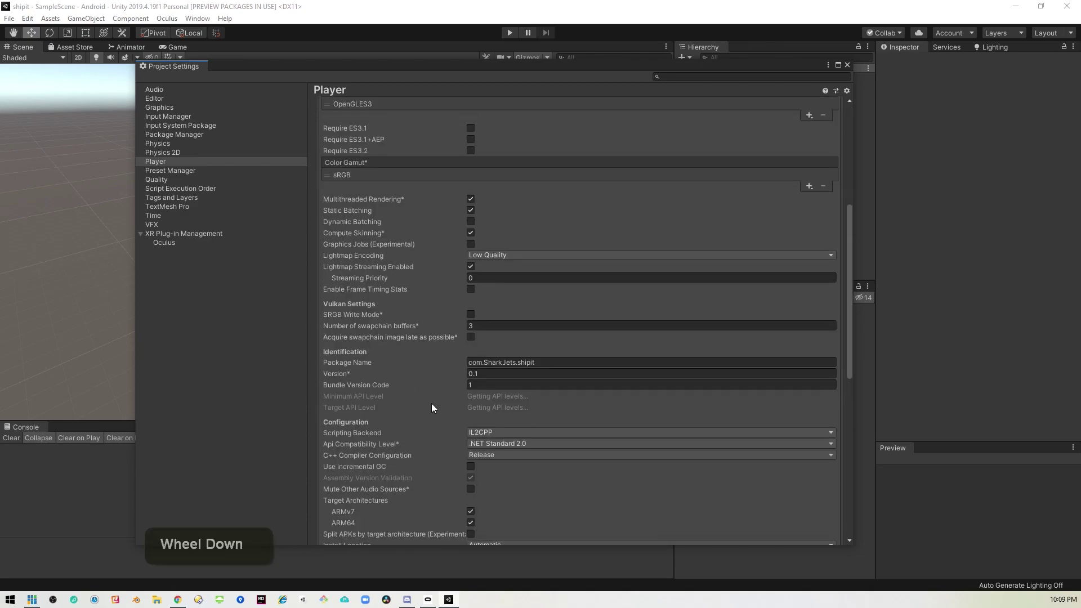
pyautogui.click(470, 385)
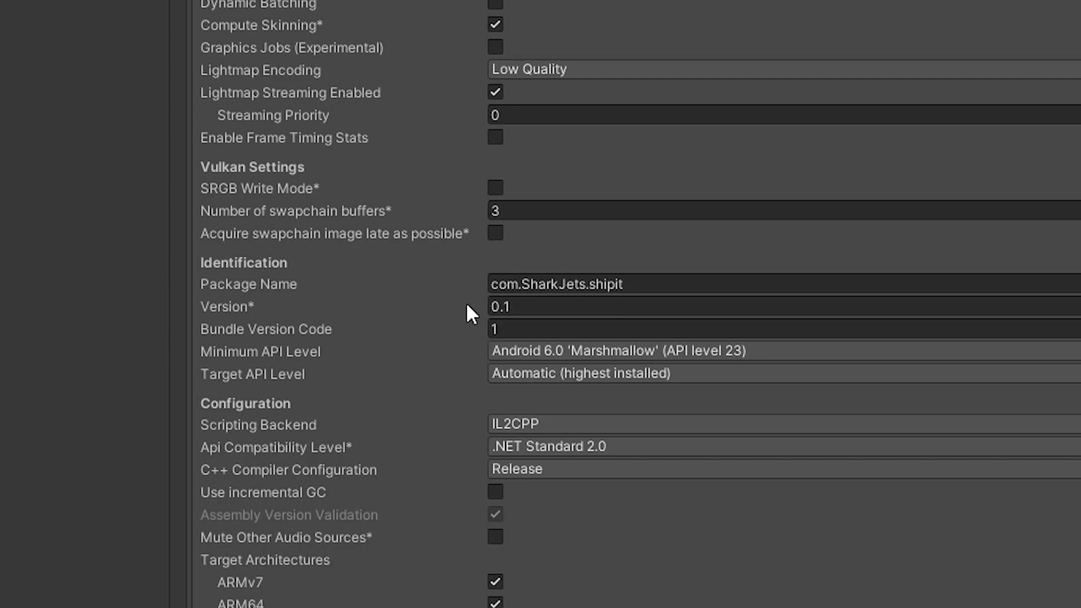
pyautogui.click(529, 332)
pyautogui.click(543, 307)
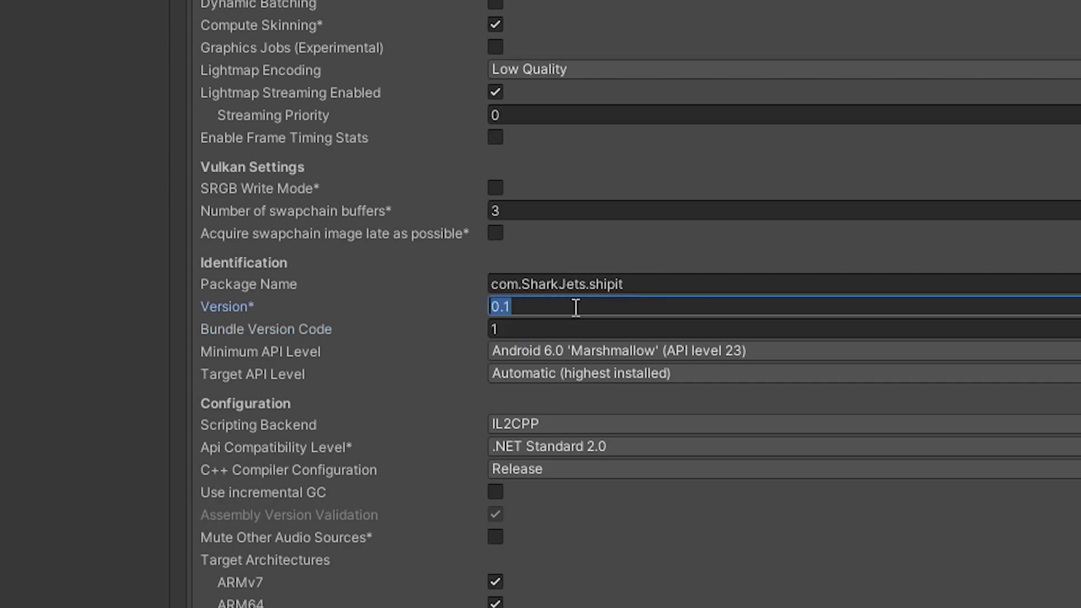
pyautogui.click(576, 307)
pyautogui.write('.1')
pyautogui.press('BackSpace')
pyautogui.press('BackSpace')
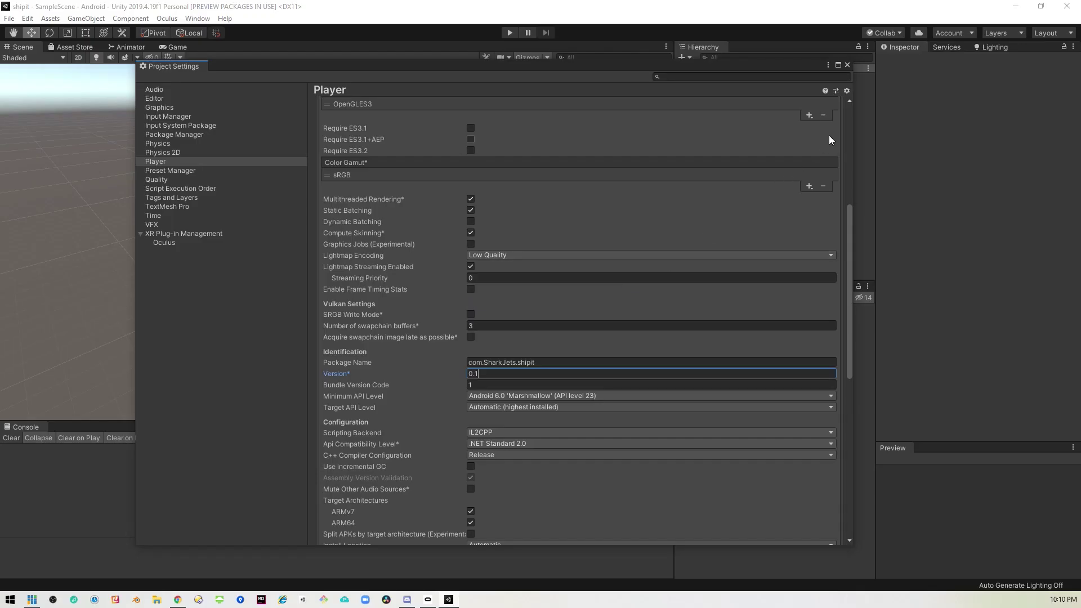
# Build the Android APK as shipit on the Desktop, then dismiss the signing error.
pyautogui.click(849, 65)
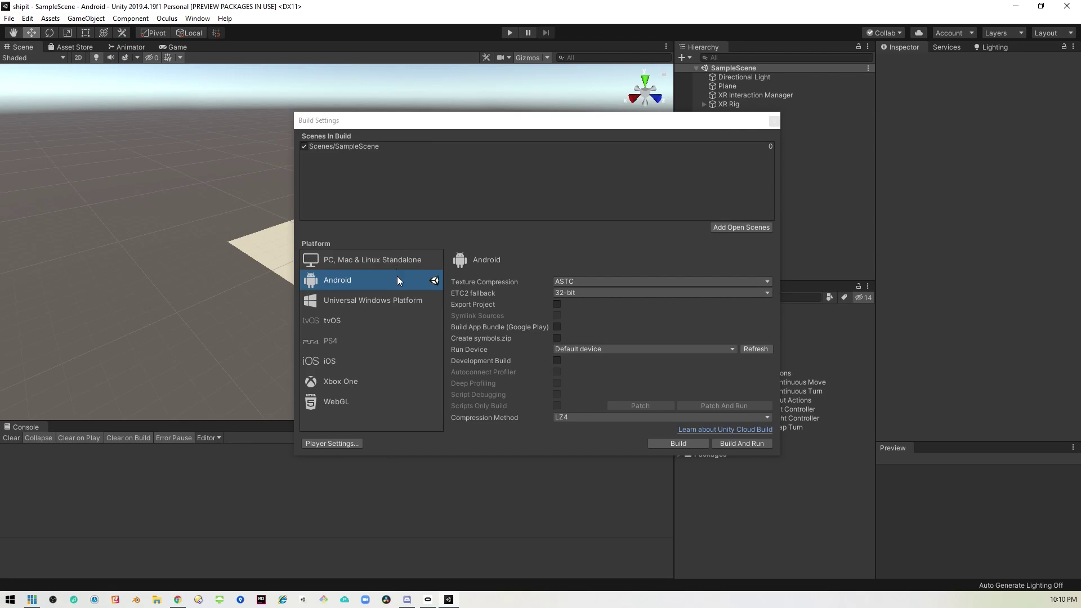
pyautogui.click(679, 443)
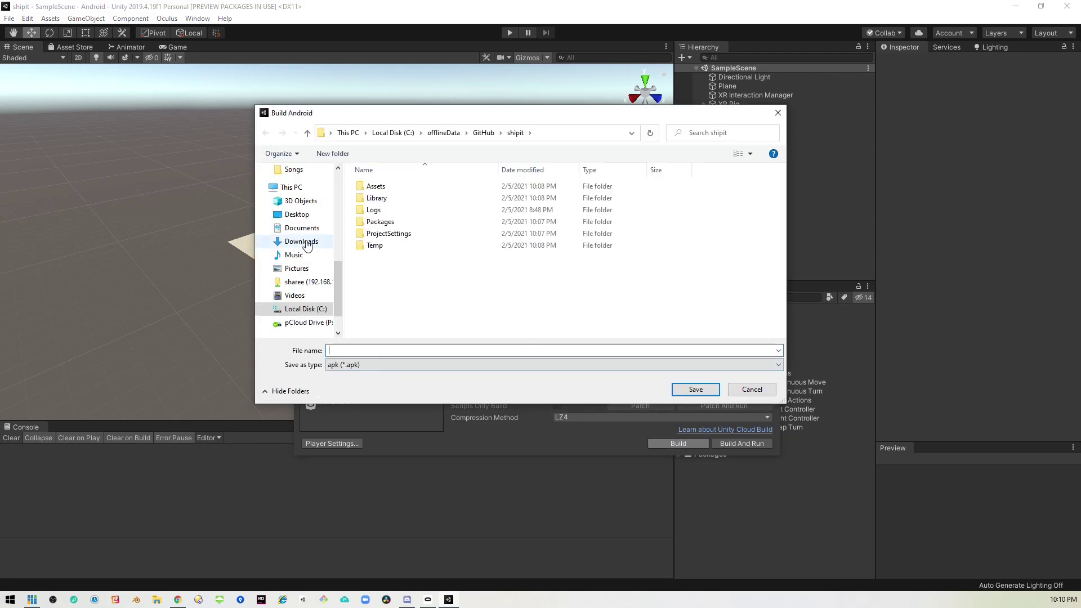
pyautogui.click(279, 213)
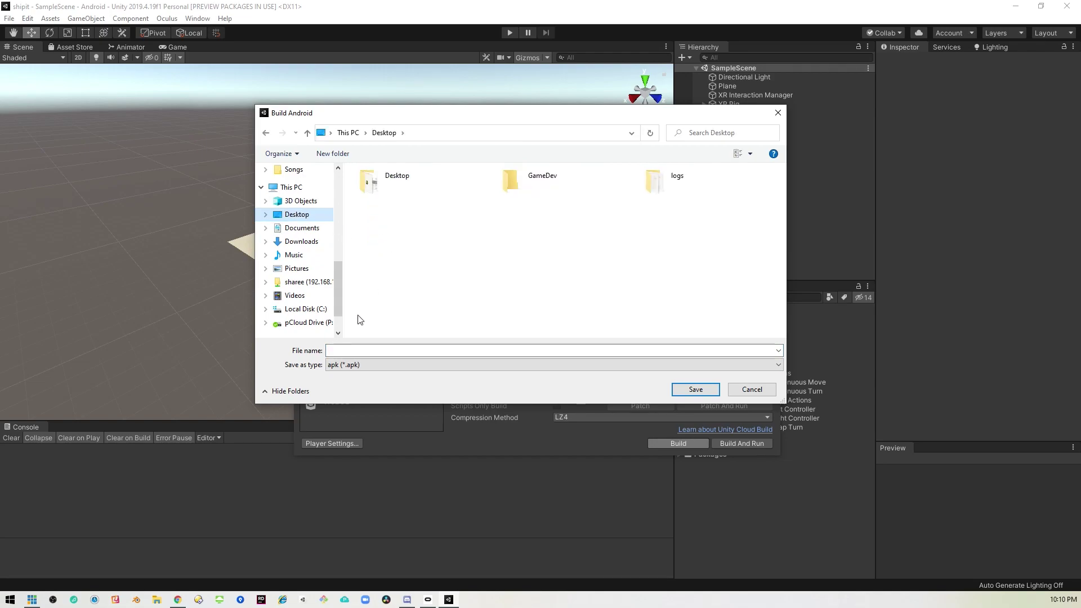
pyautogui.click(374, 349)
pyautogui.write('shipi')
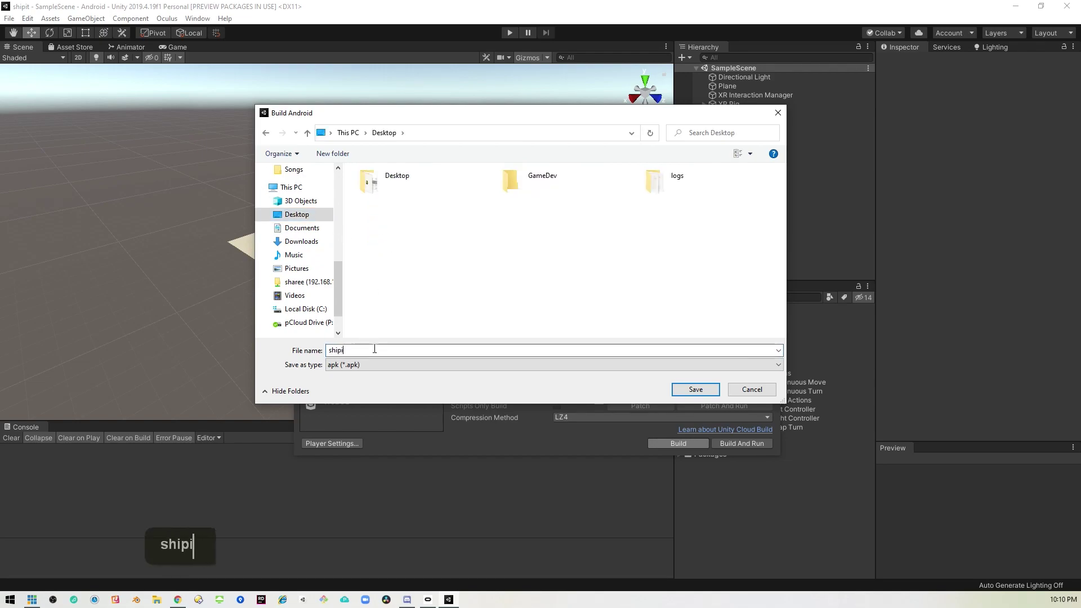
pyautogui.write('t')
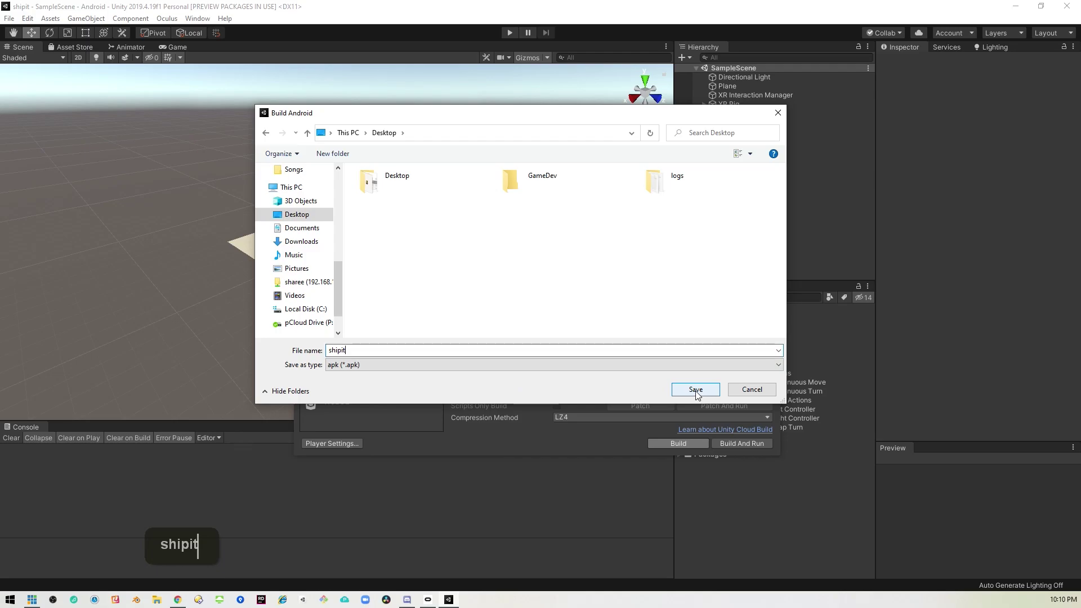
pyautogui.click(684, 390)
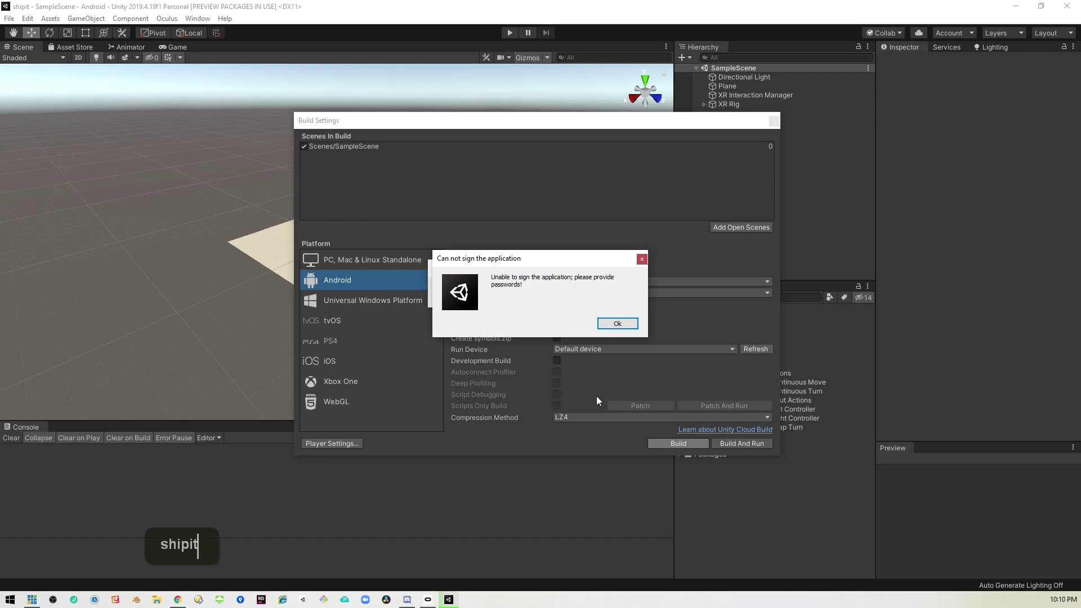
pyautogui.click(623, 323)
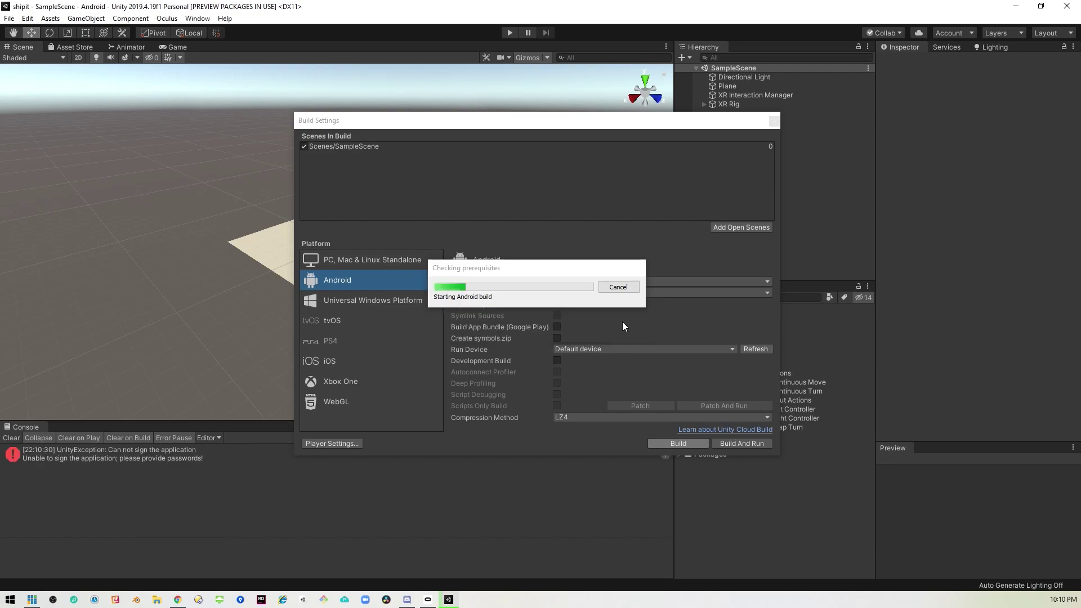
# Enter the keystore password and the shipit key password under Android Publishing Settings.
pyautogui.click(346, 445)
pyautogui.scroll(-5, 332, 350)
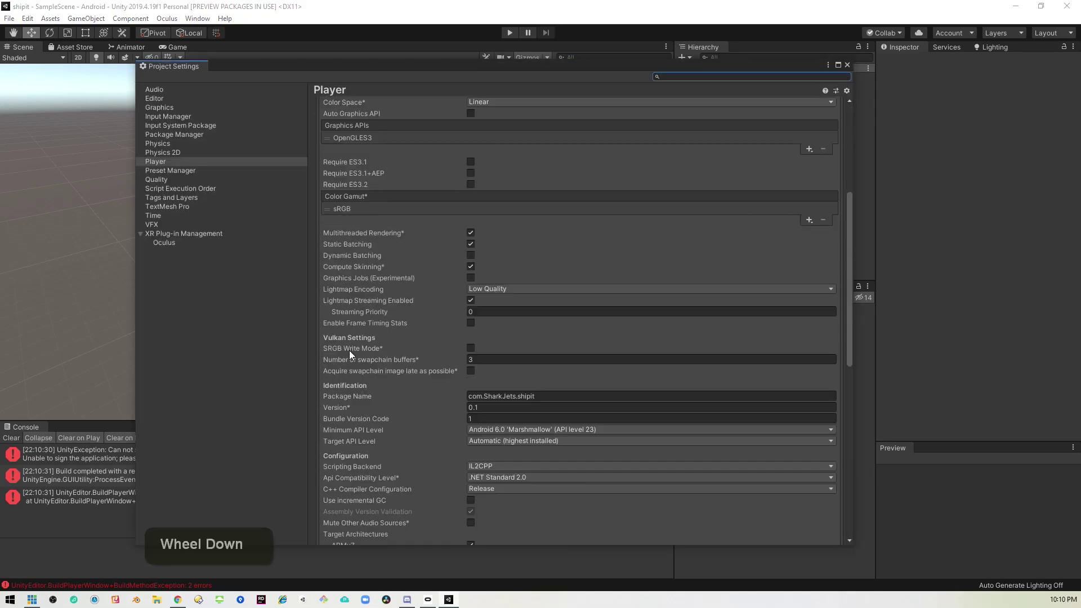
pyautogui.scroll(3, 349, 350)
pyautogui.click(326, 216)
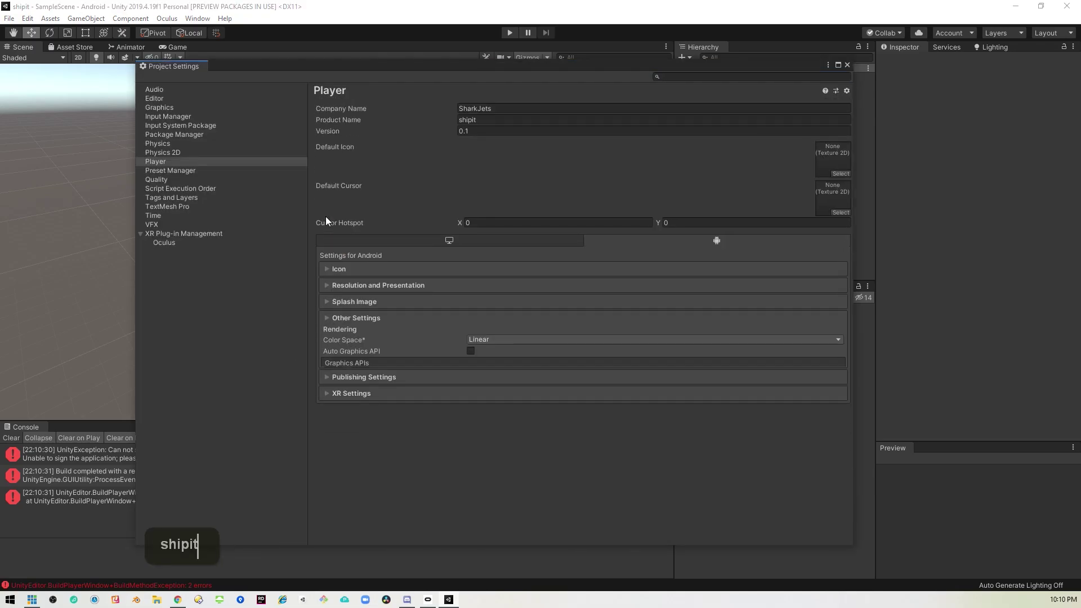
pyautogui.click(327, 334)
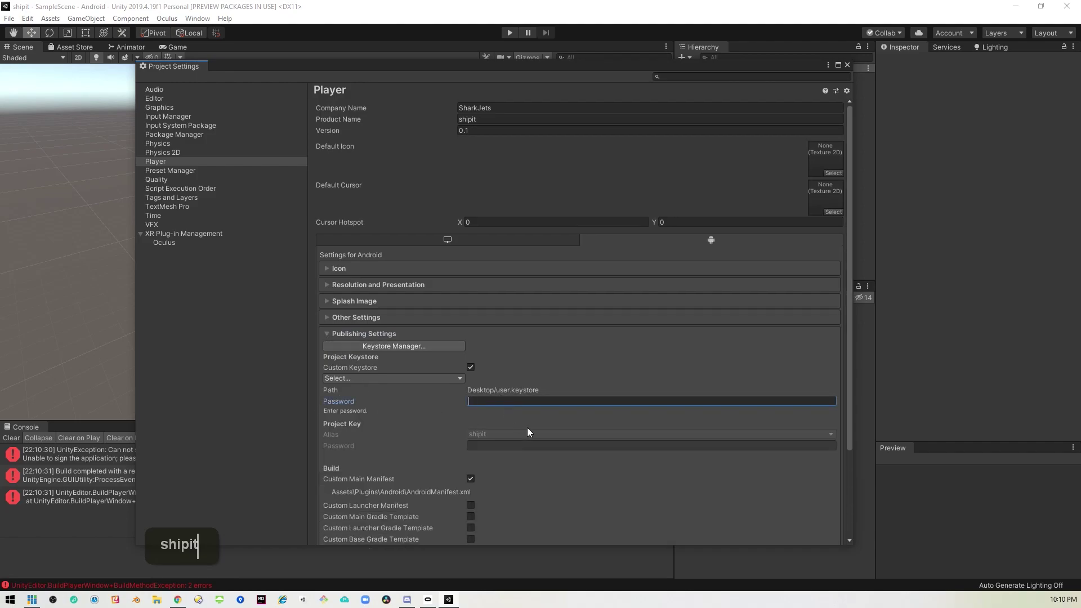
pyautogui.write('password')
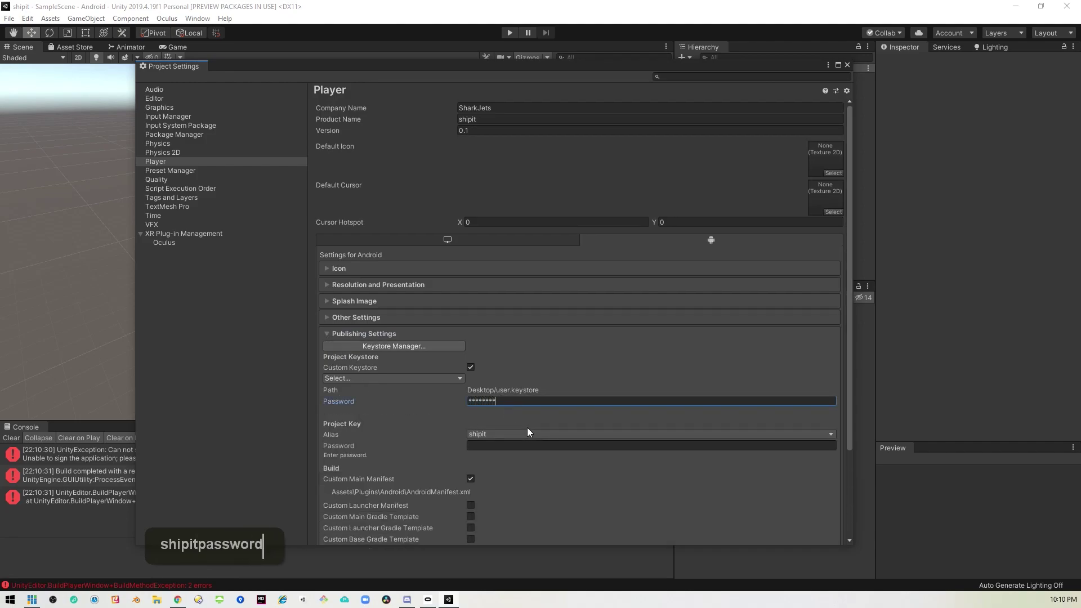
pyautogui.click(502, 447)
pyautogui.write('passw')
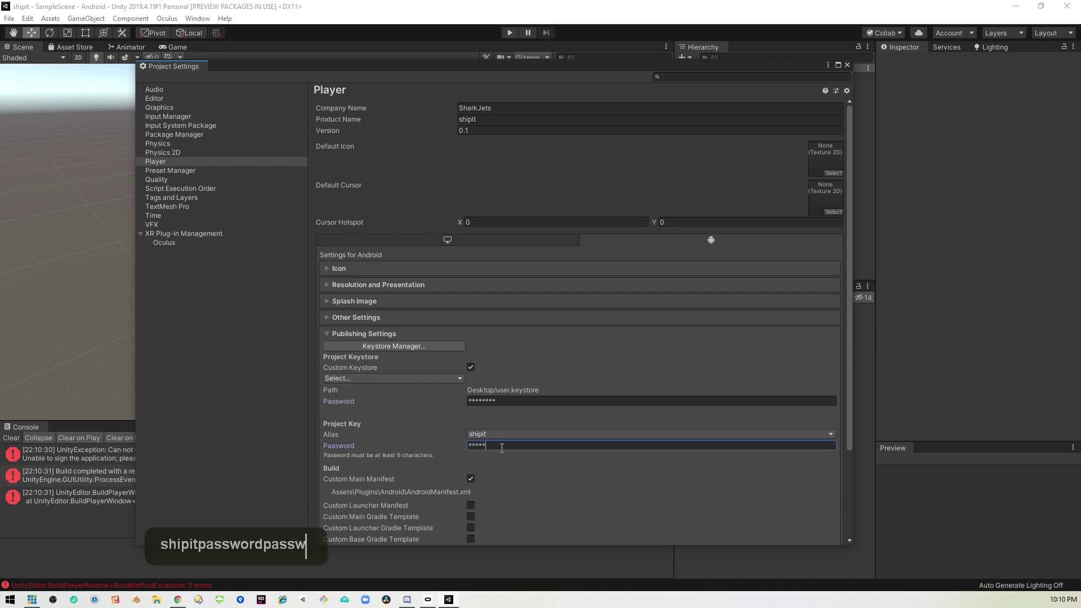
pyautogui.press('BackSpace')
pyautogui.press('BackSpace')
pyautogui.press('BackSpace')
pyautogui.press('BackSpace')
pyautogui.press('BackSpace')
pyautogui.press('BackSpace')
pyautogui.press('BackSpace')
pyautogui.press('BackSpace')
pyautogui.press('BackSpace')
pyautogui.write('pass')
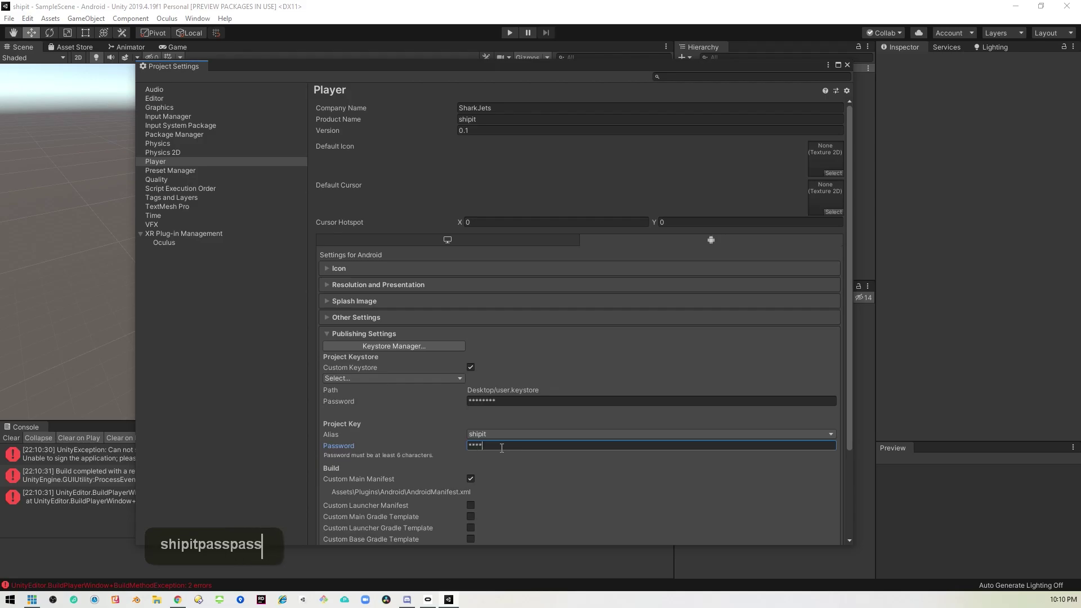
pyautogui.write('word')
pyautogui.scroll(-2, 546, 475)
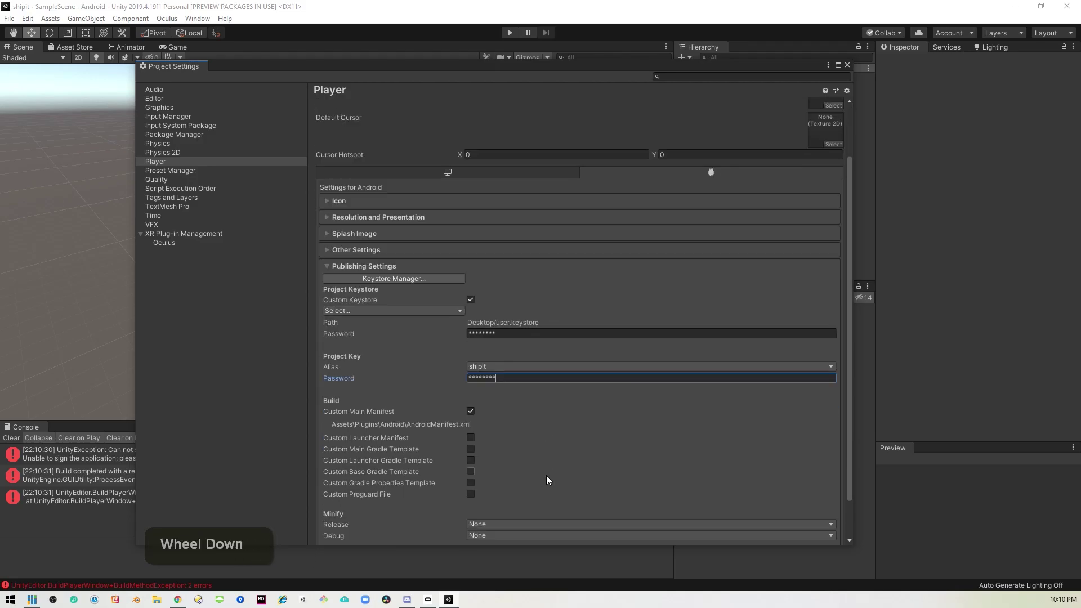
# Close Project Settings and rebuild the Android app as shipit.apk on the Desktop.
pyautogui.scroll(1, 546, 476)
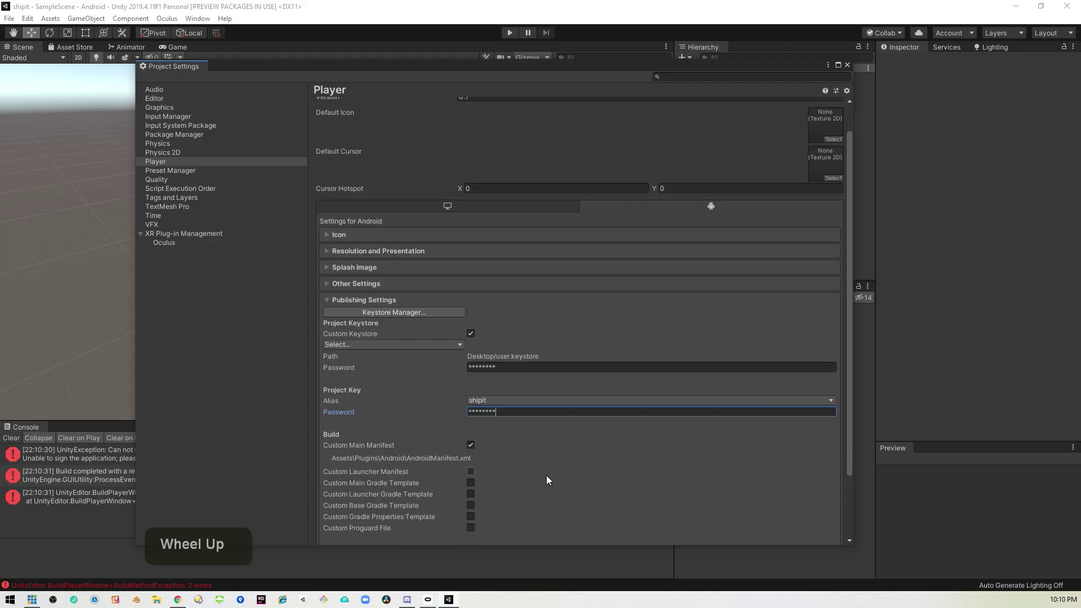
pyautogui.click(848, 65)
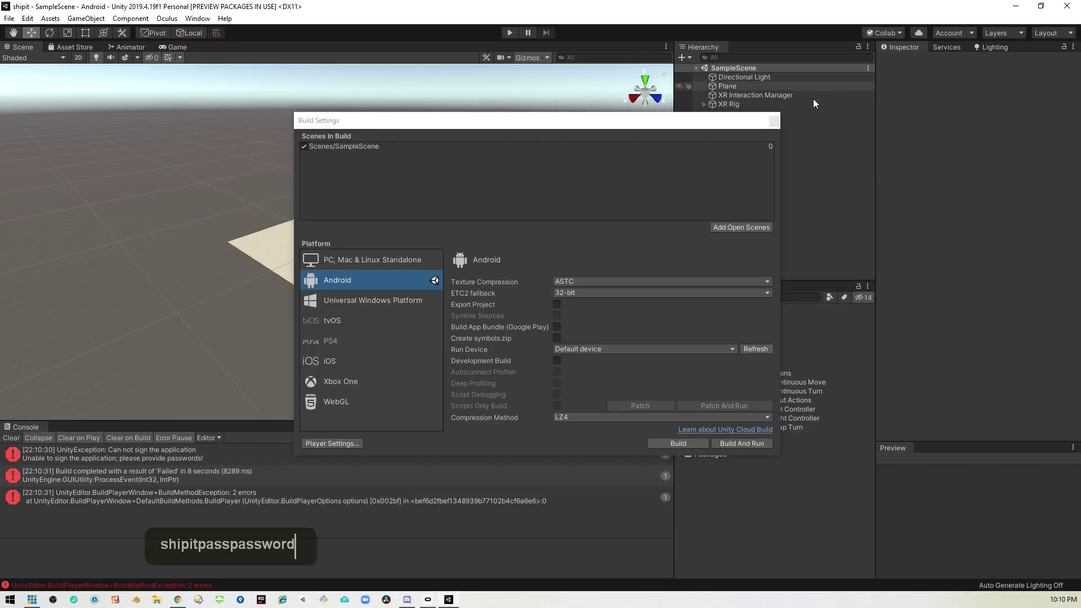
pyautogui.click(679, 443)
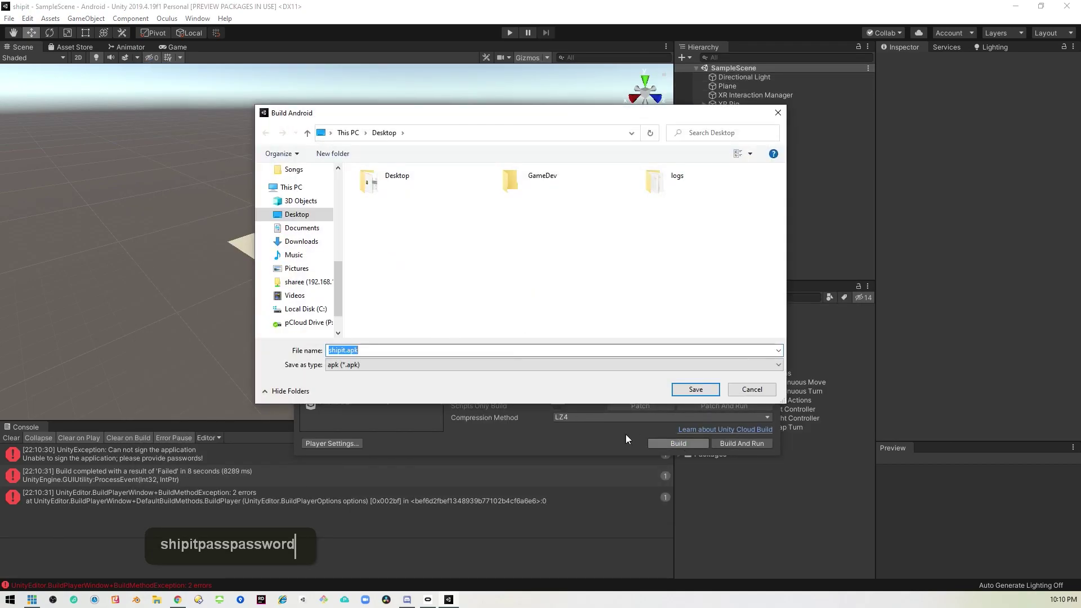
pyautogui.click(704, 389)
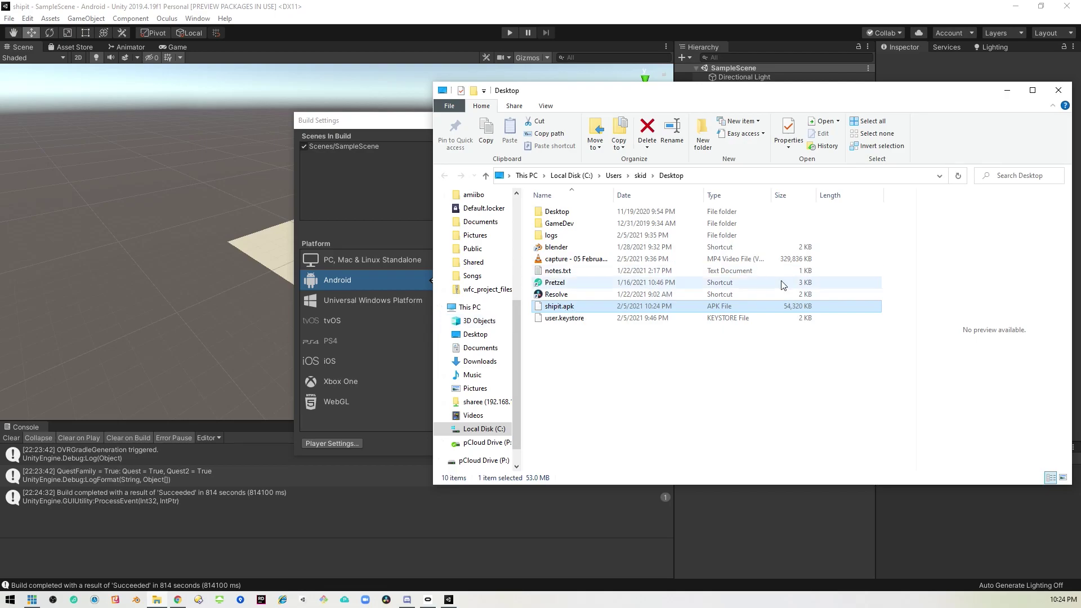
# Close the Desktop window and Build Settings, then switch to the Chrome store page.
pyautogui.click(1059, 90)
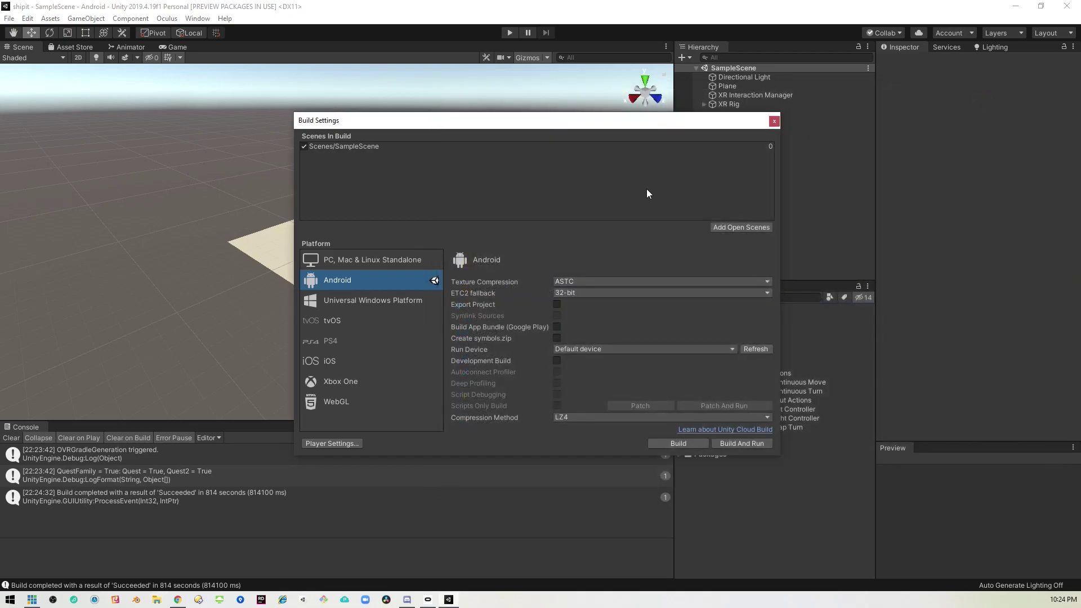
pyautogui.click(774, 121)
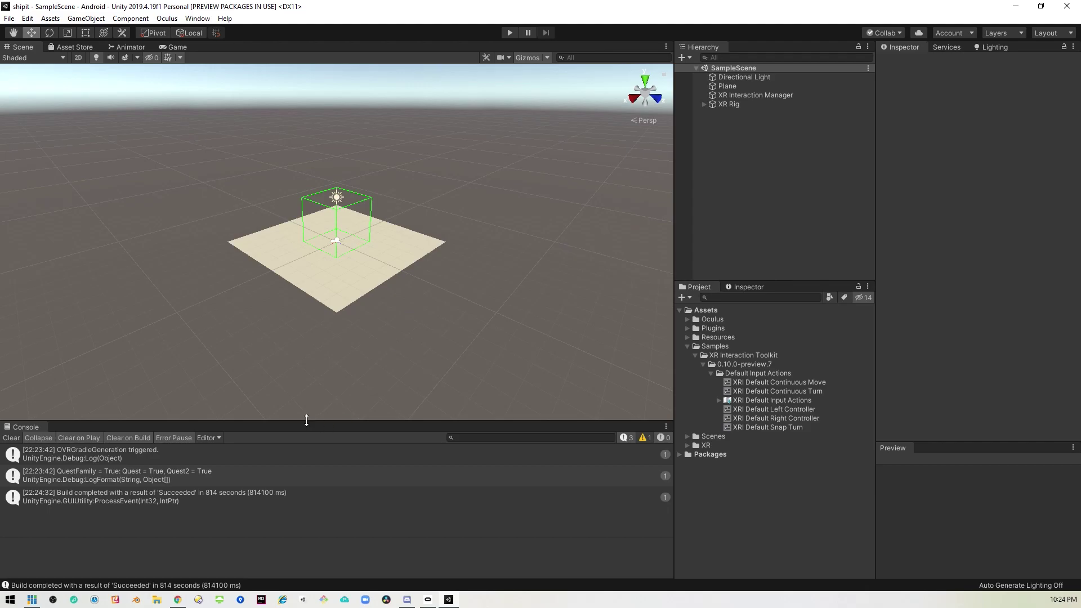
pyautogui.hotkey('alt', 'Tab')
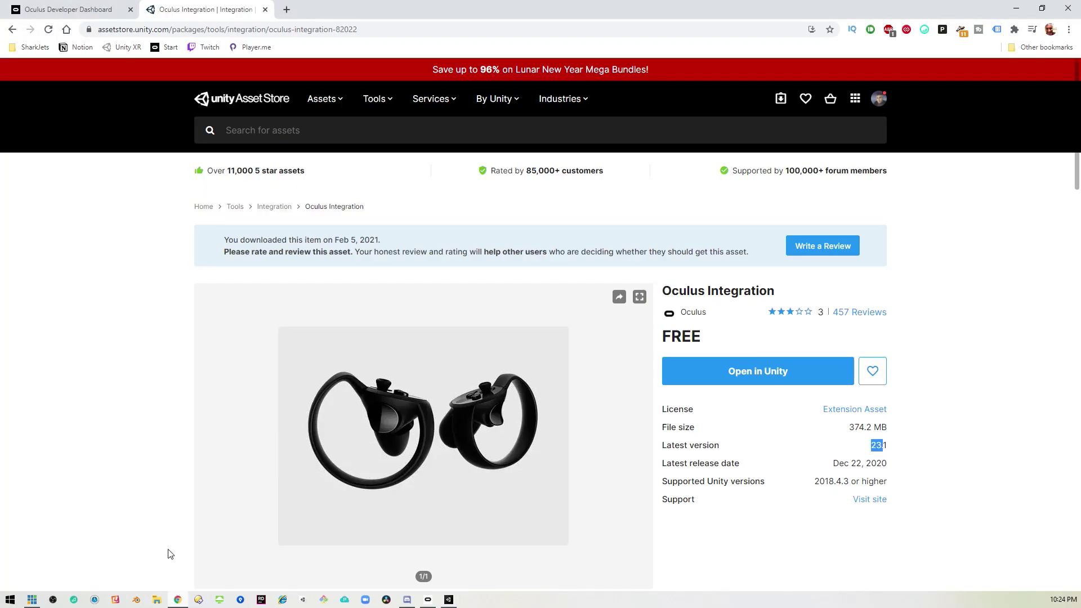
# Close the Oculus Integration store tab and start a new app from My Apps.
pyautogui.click(265, 9)
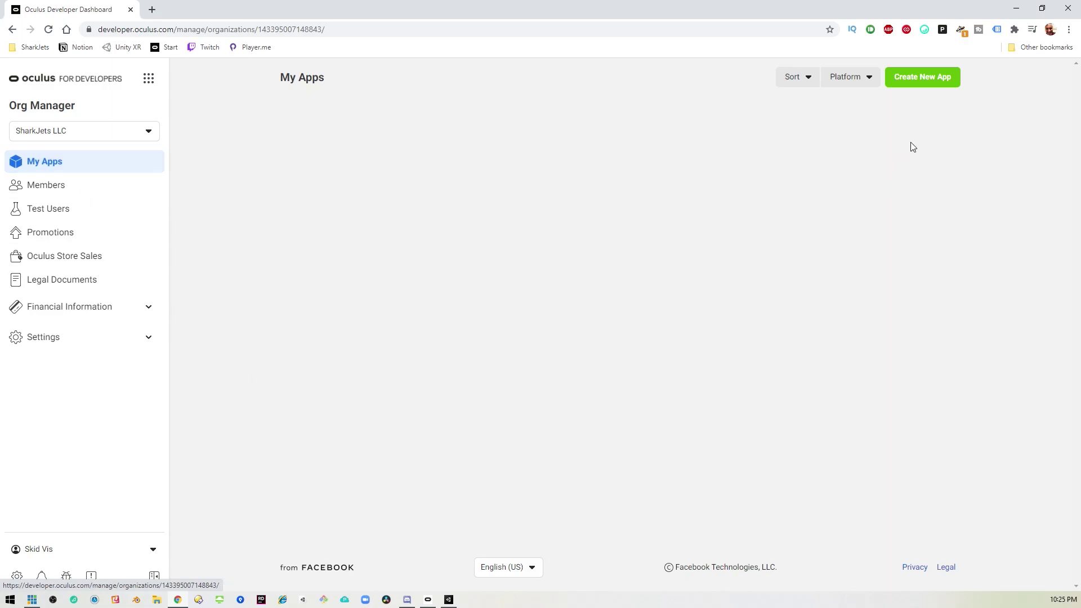
pyautogui.click(940, 87)
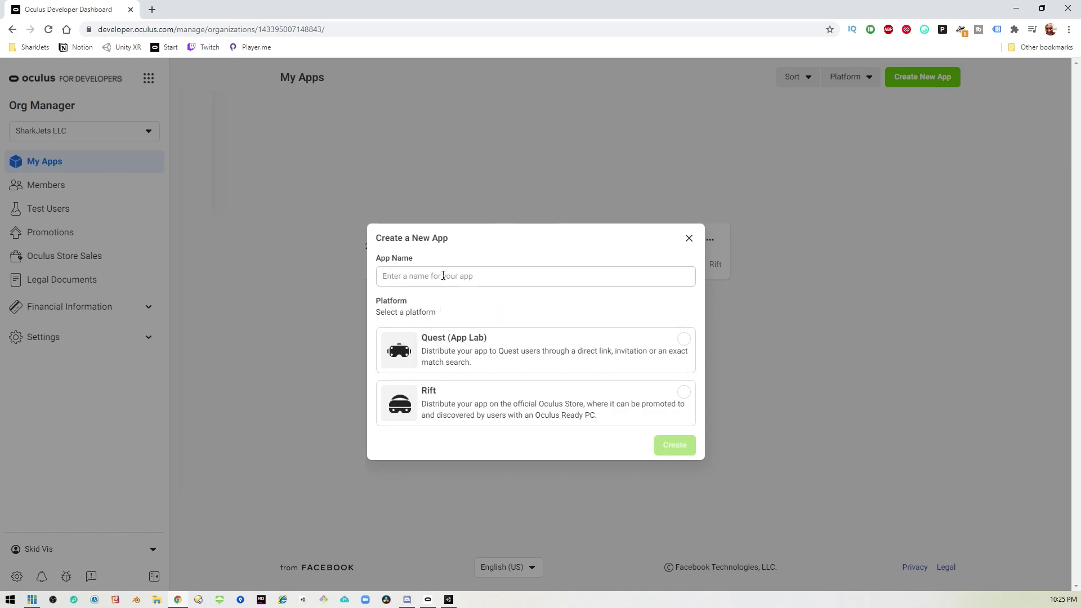
# Create a new Quest (App Lab) app named shipit.
pyautogui.click(471, 283)
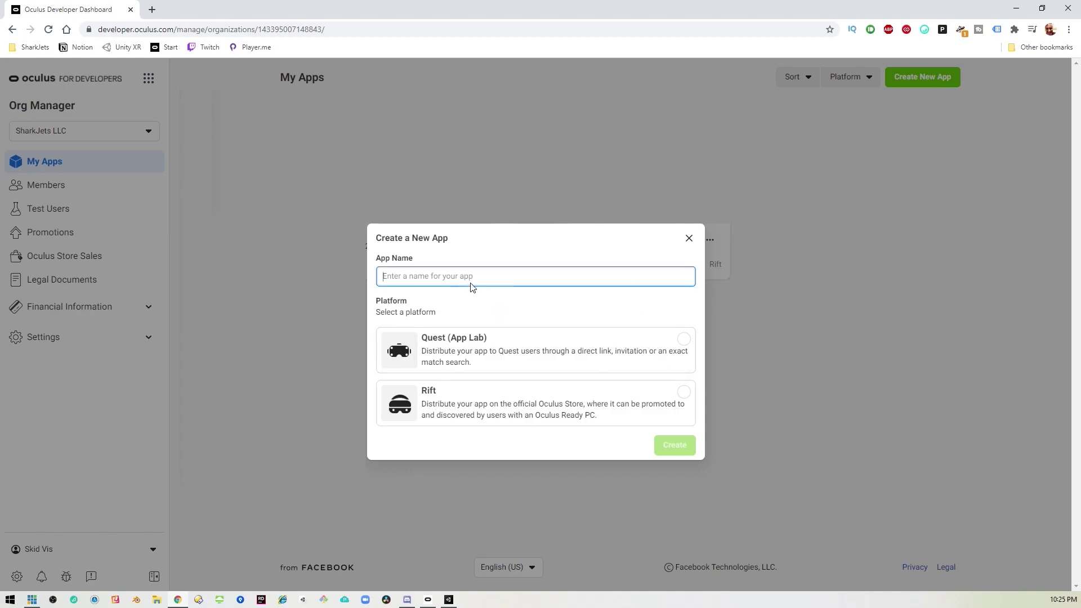
pyautogui.write('shipit')
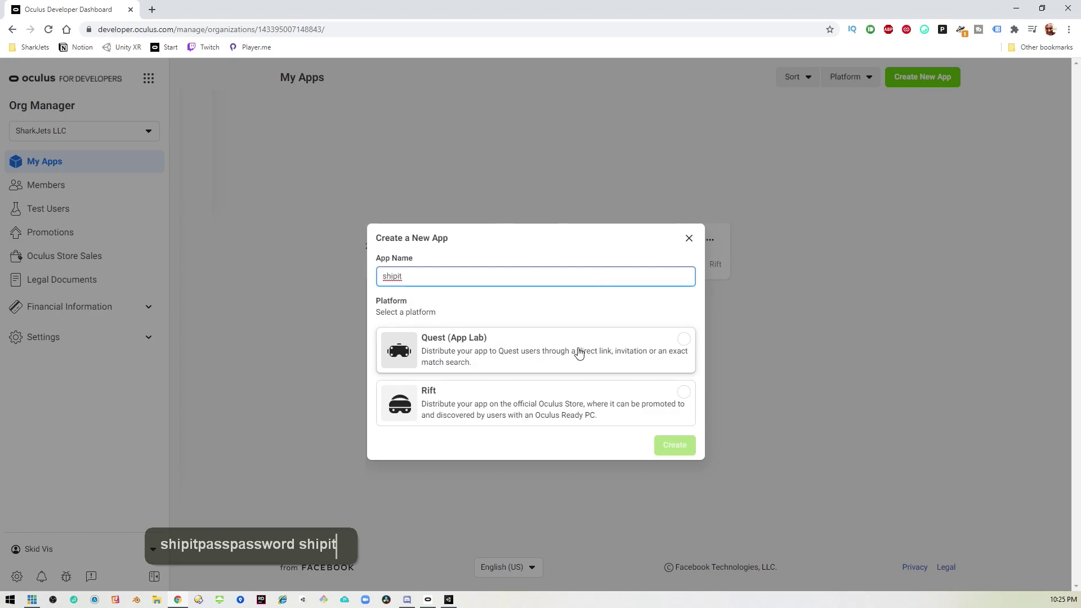
pyautogui.click(601, 351)
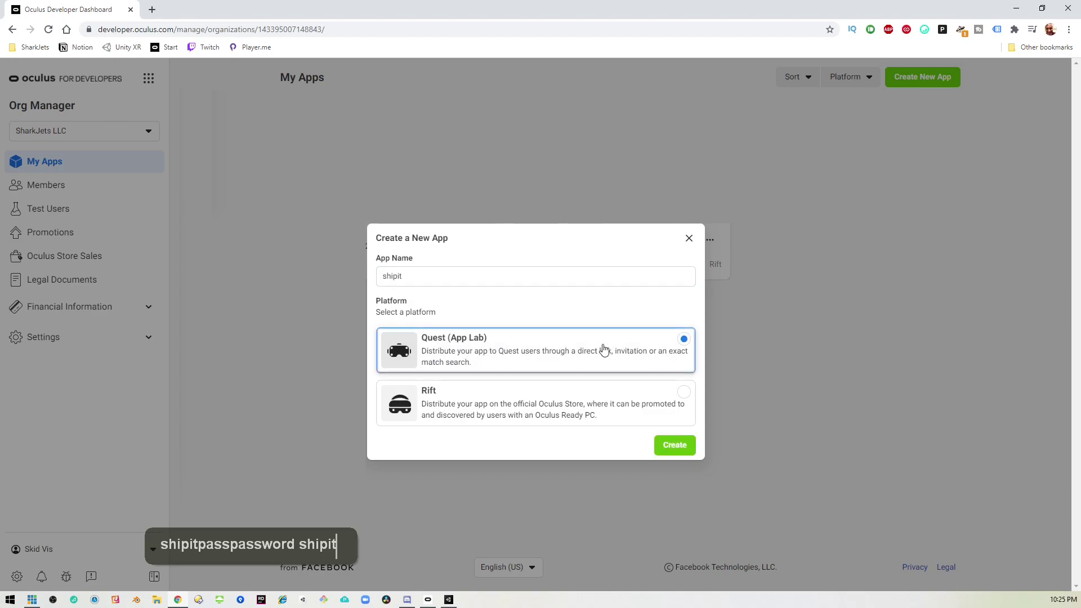
pyautogui.click(677, 445)
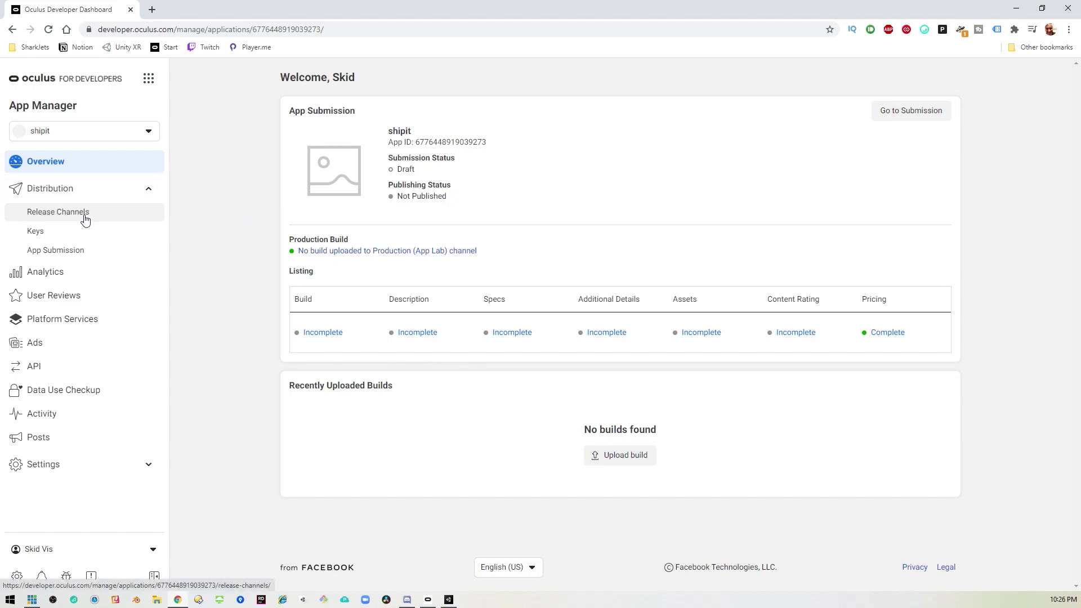
# Open shipit's Release Channels page from the Distribution sidebar.
pyautogui.click(110, 219)
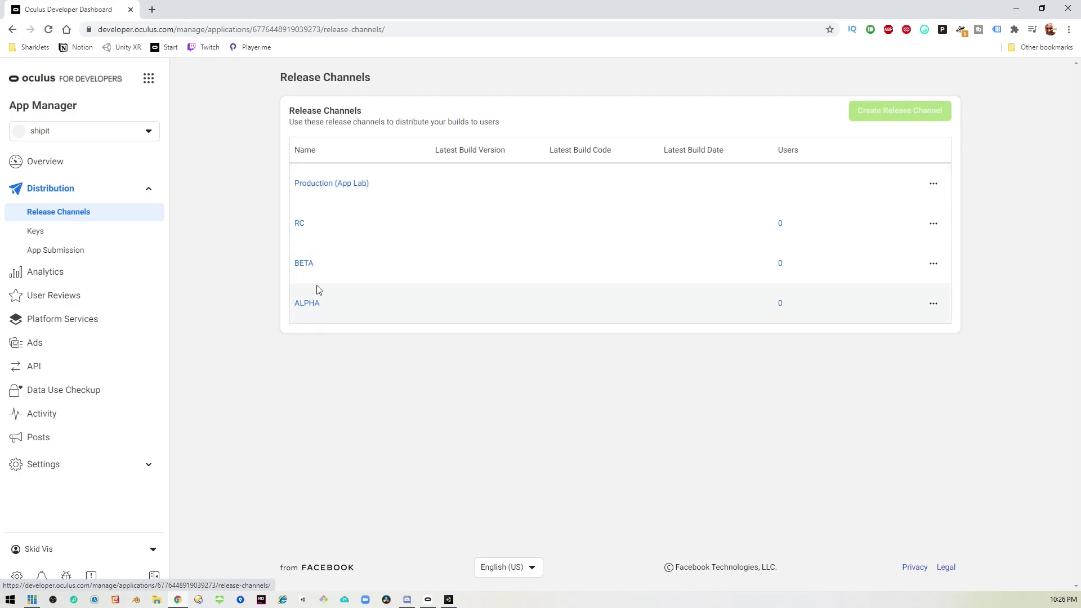
# Open the ALPHA channel, check its users without adding any, and show its Current Build page.
pyautogui.click(312, 305)
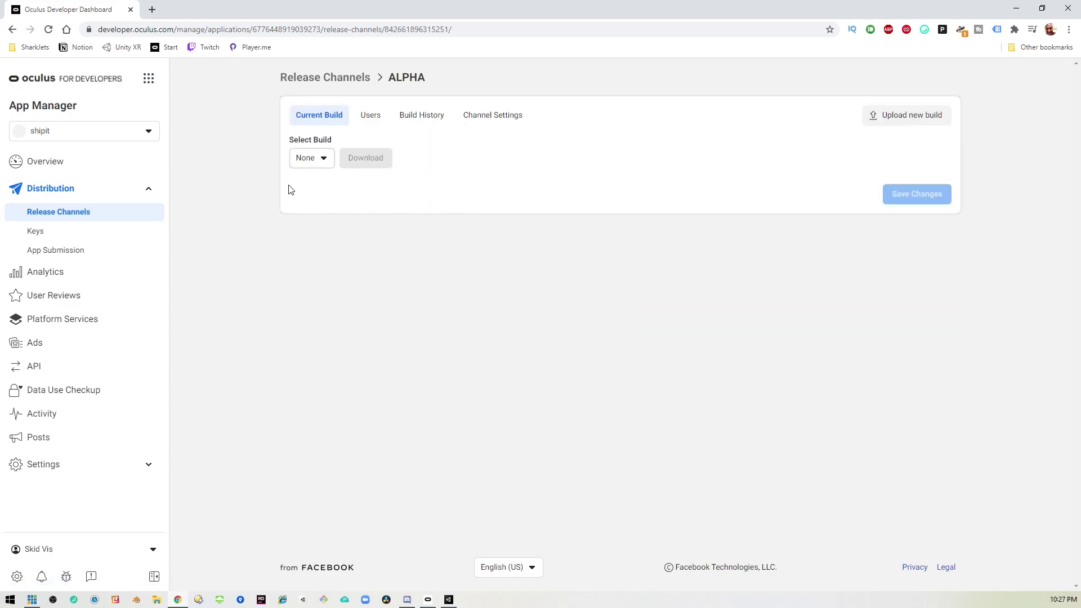
pyautogui.click(374, 116)
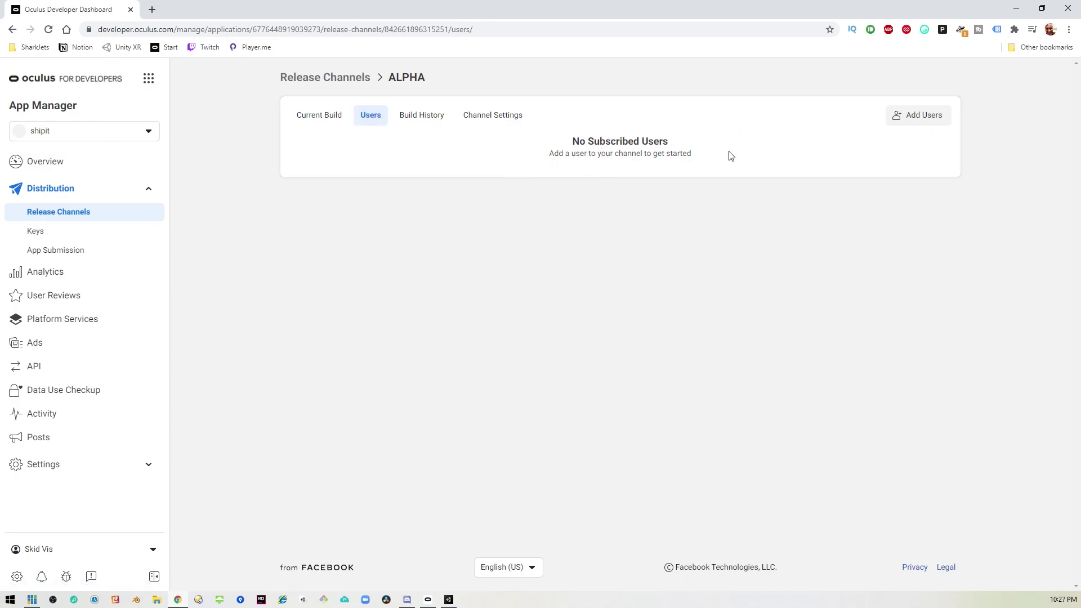
pyautogui.click(908, 122)
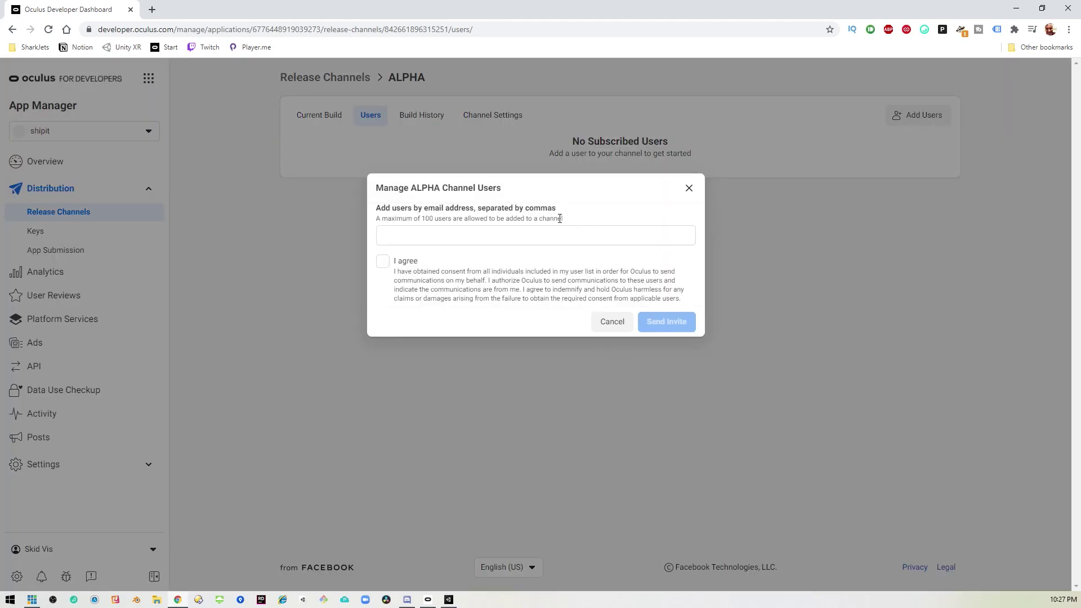
pyautogui.click(619, 329)
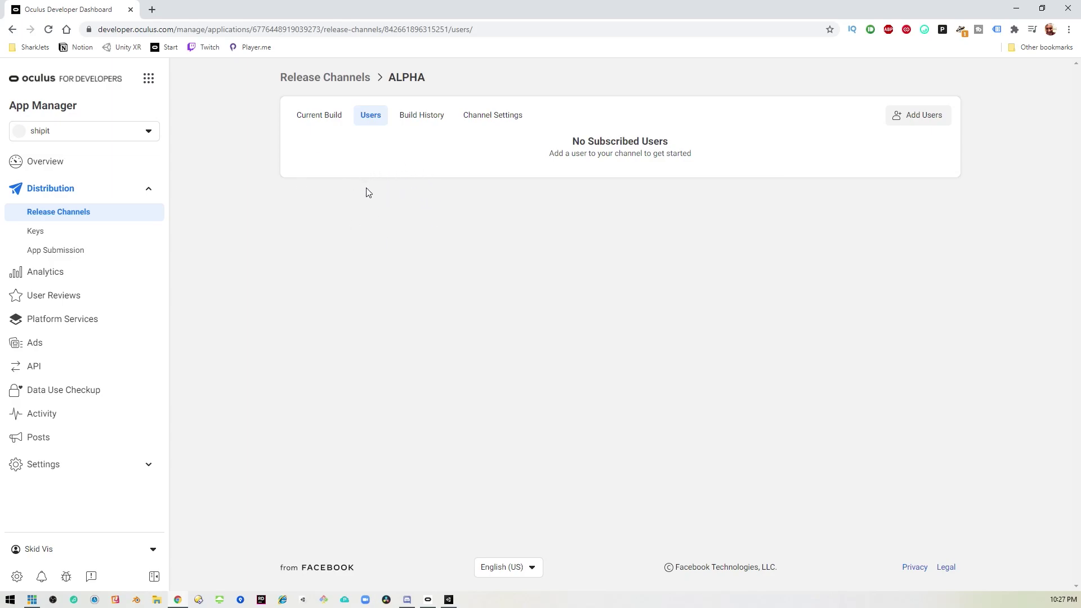
pyautogui.click(316, 119)
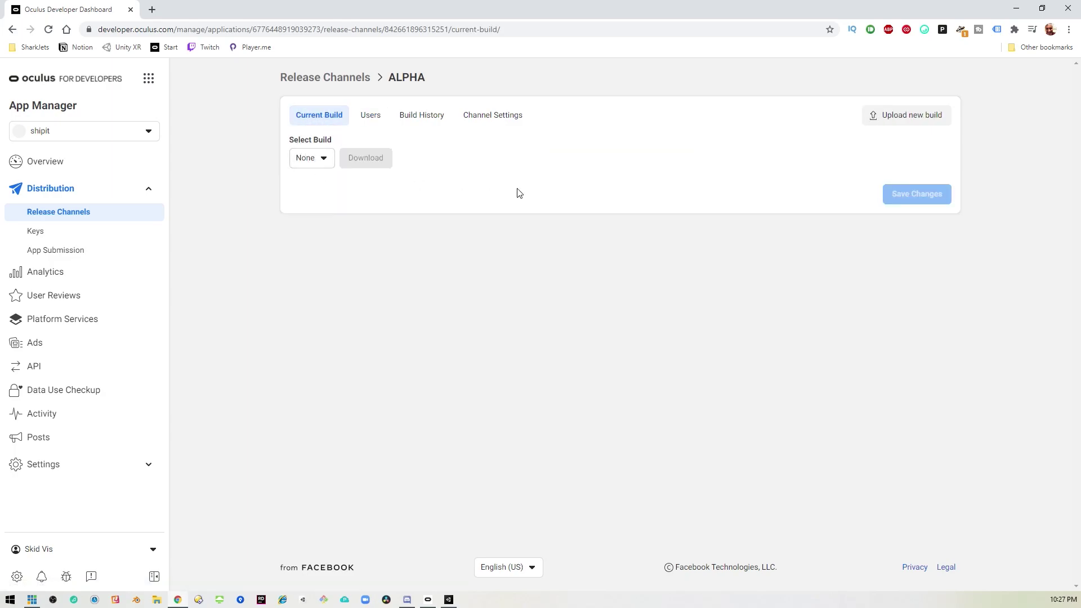
# Upload shipit.apk as a new ALPHA build, giving Version 0.1 Code 1.
pyautogui.click(917, 119)
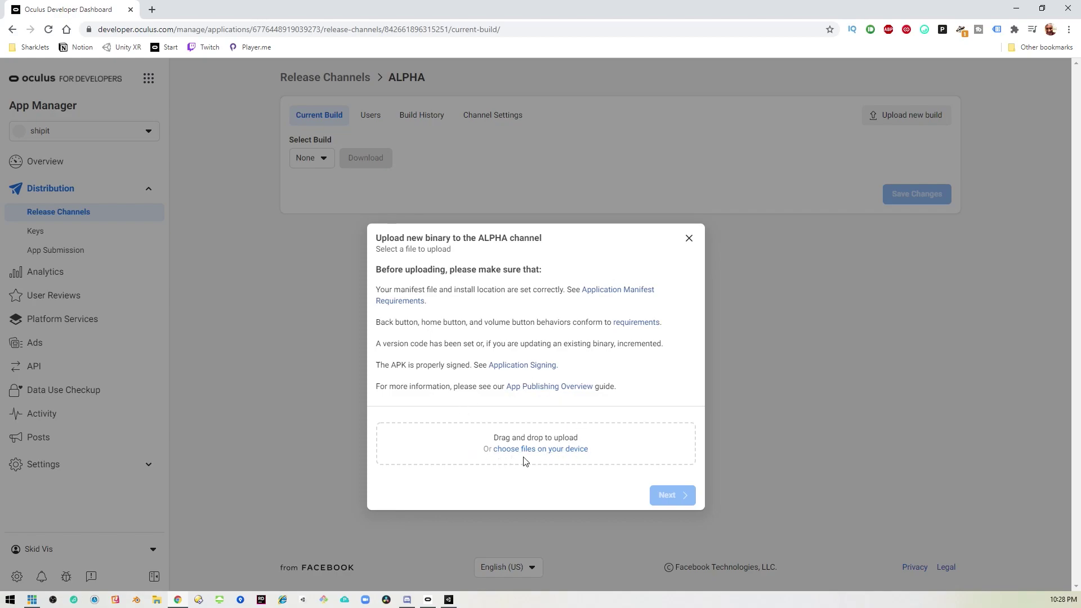
pyautogui.click(562, 451)
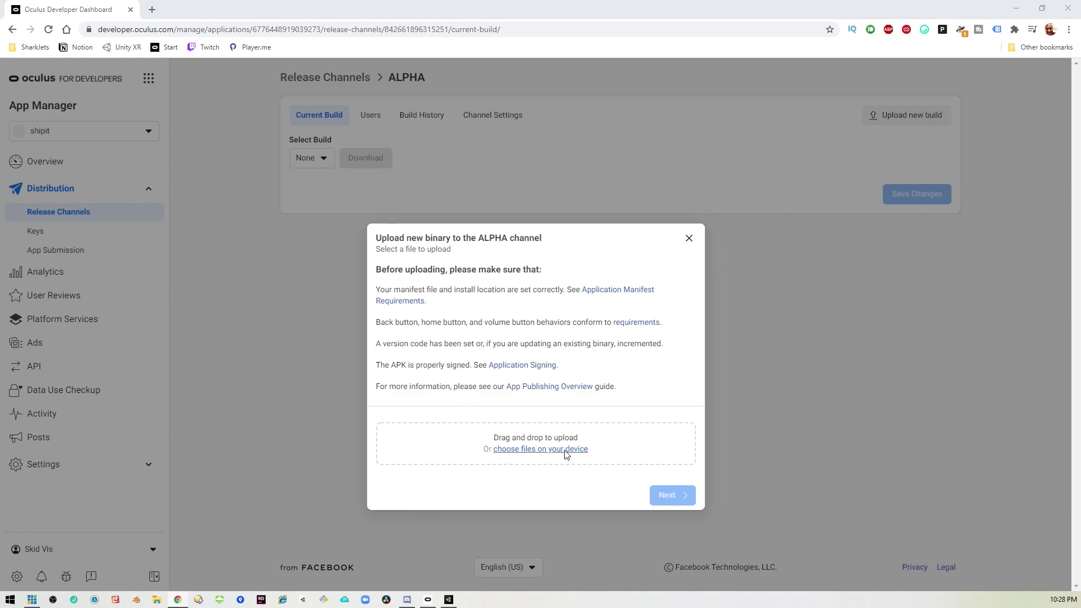
pyautogui.click(138, 203)
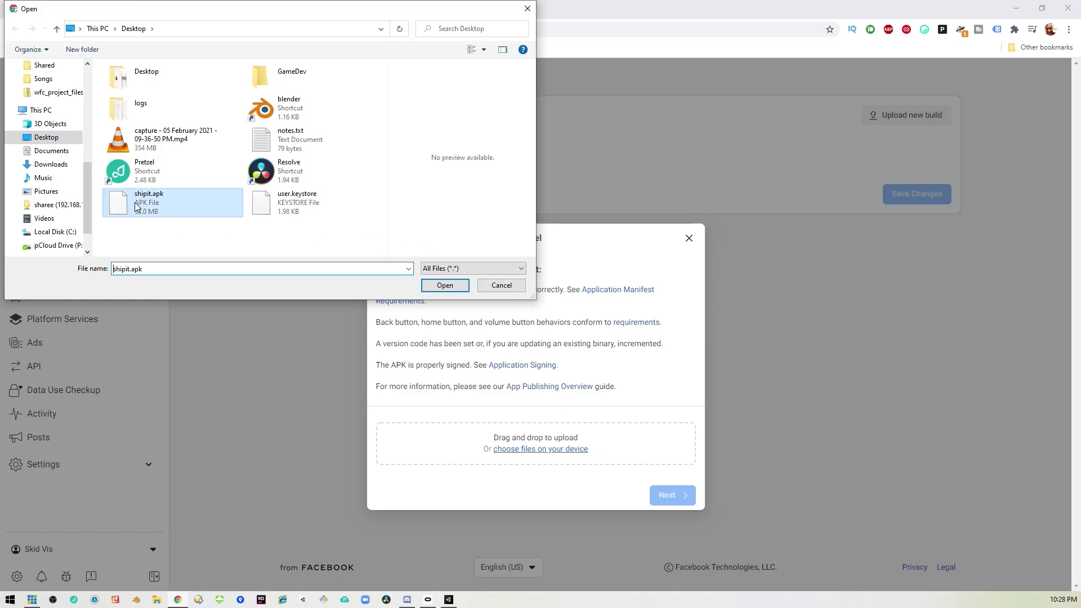
pyautogui.click(452, 287)
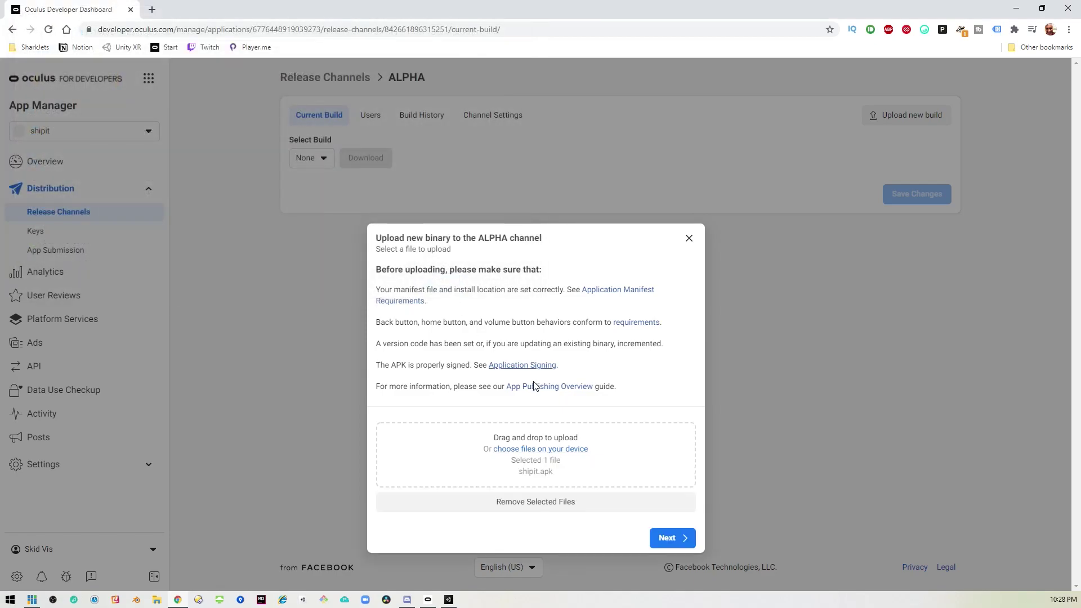
pyautogui.click(674, 538)
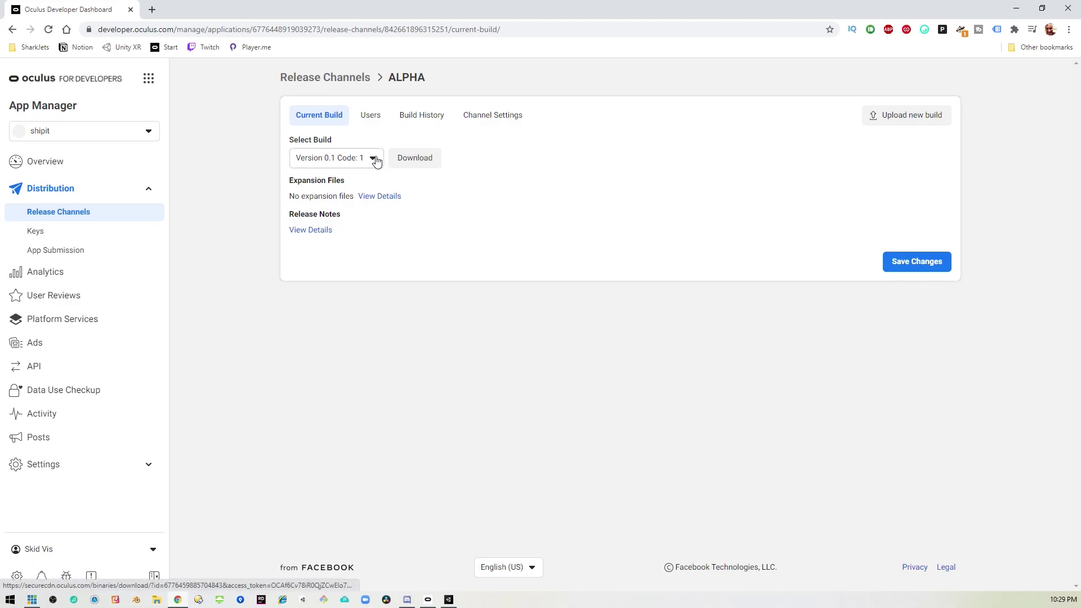
# Reload the ALPHA page until the Version 0.1 build's Test Status reads Complete, then highlight that heading.
pyautogui.click(431, 161)
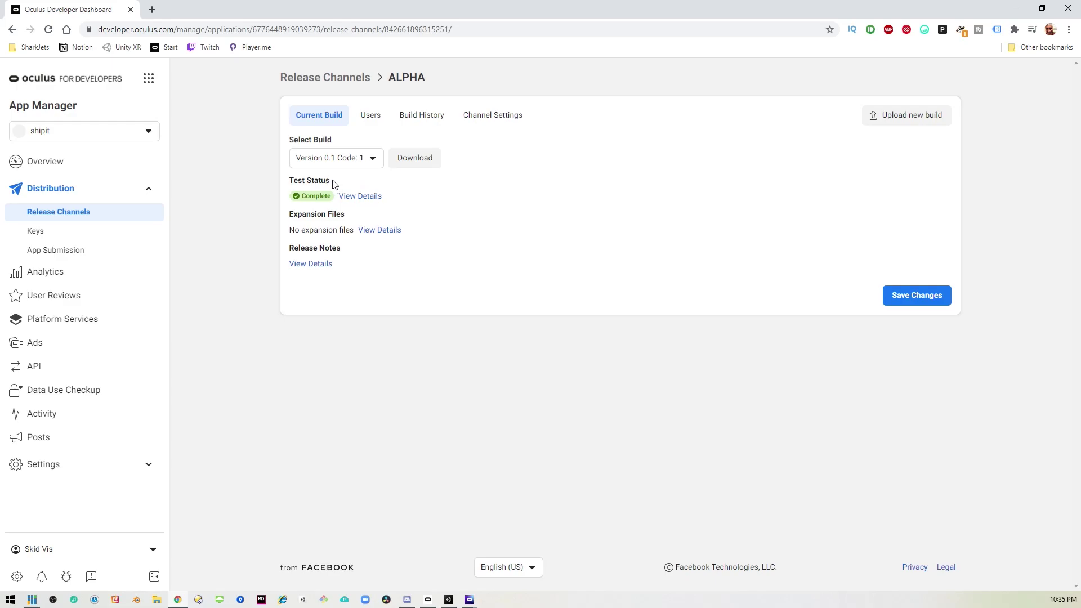
pyautogui.moveTo(332, 181); pyautogui.dragTo(293, 180)
pyautogui.click(369, 197)
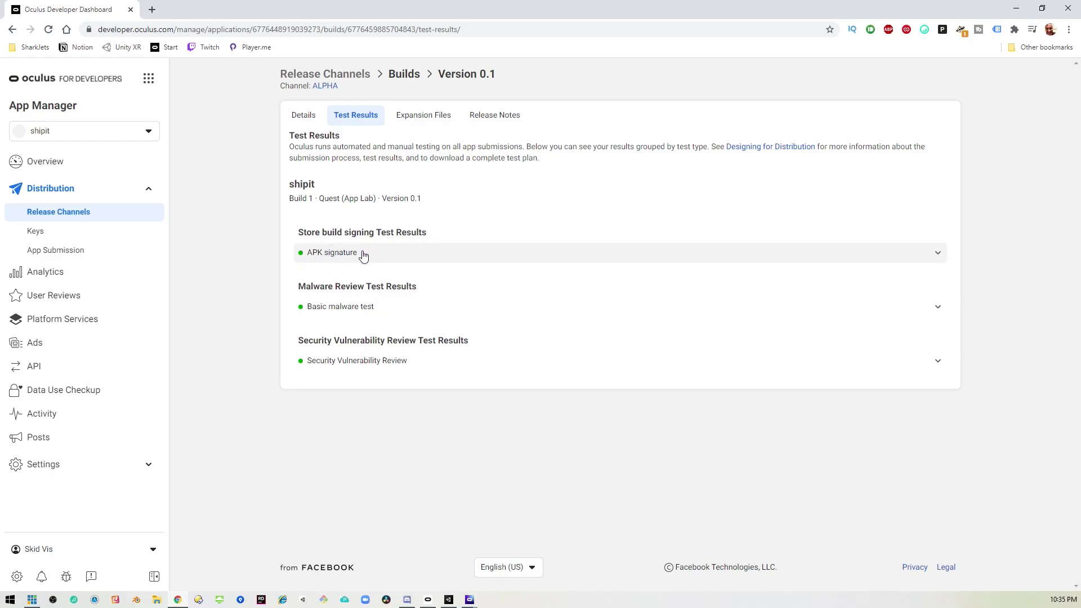
pyautogui.click(422, 258)
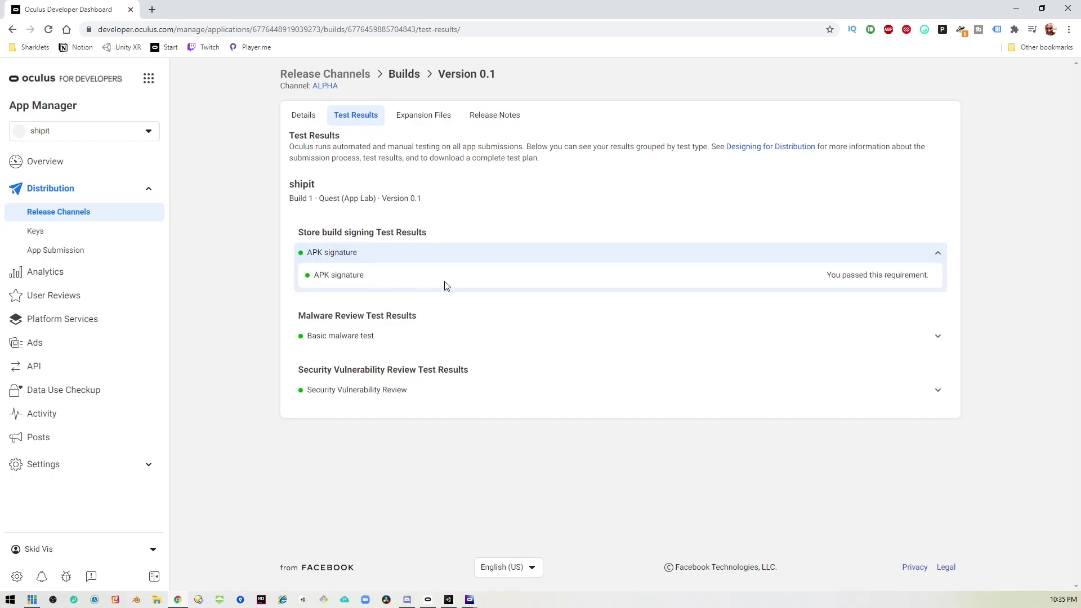
pyautogui.click(448, 259)
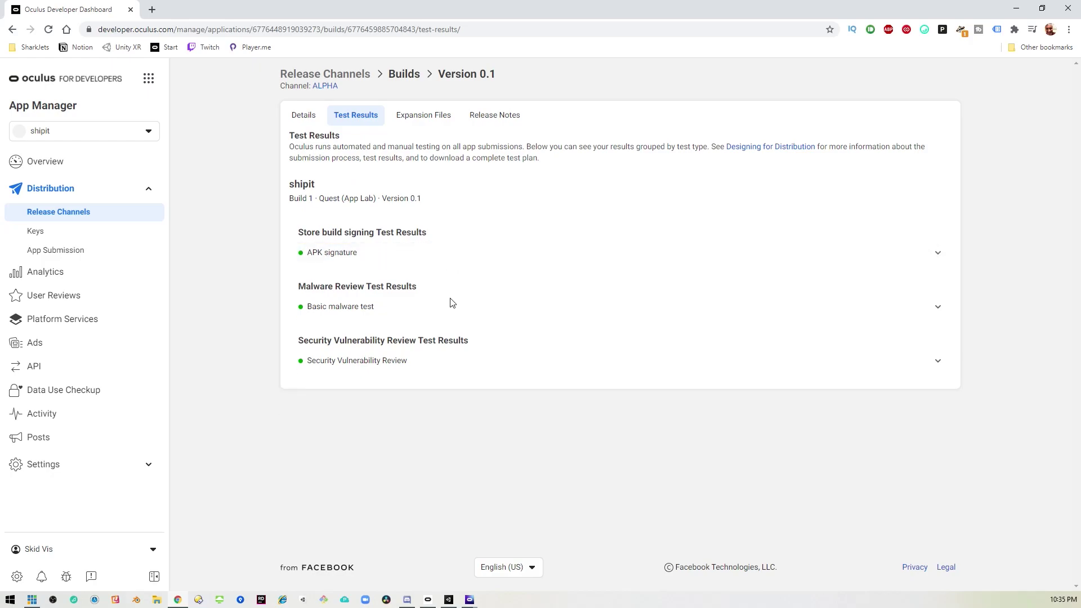
pyautogui.click(458, 306)
pyautogui.click(470, 313)
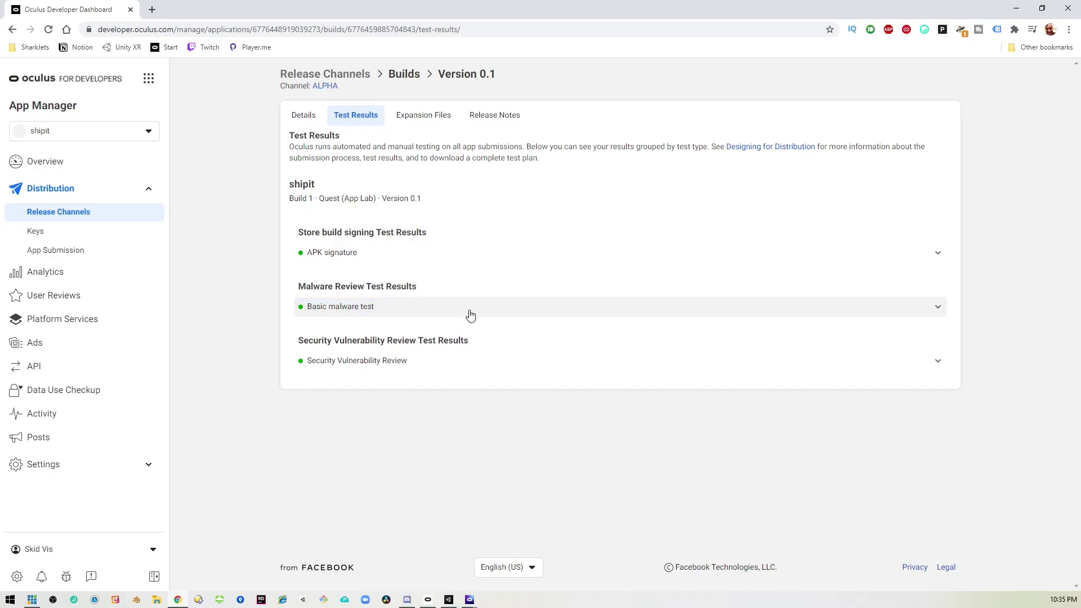
pyautogui.click(478, 365)
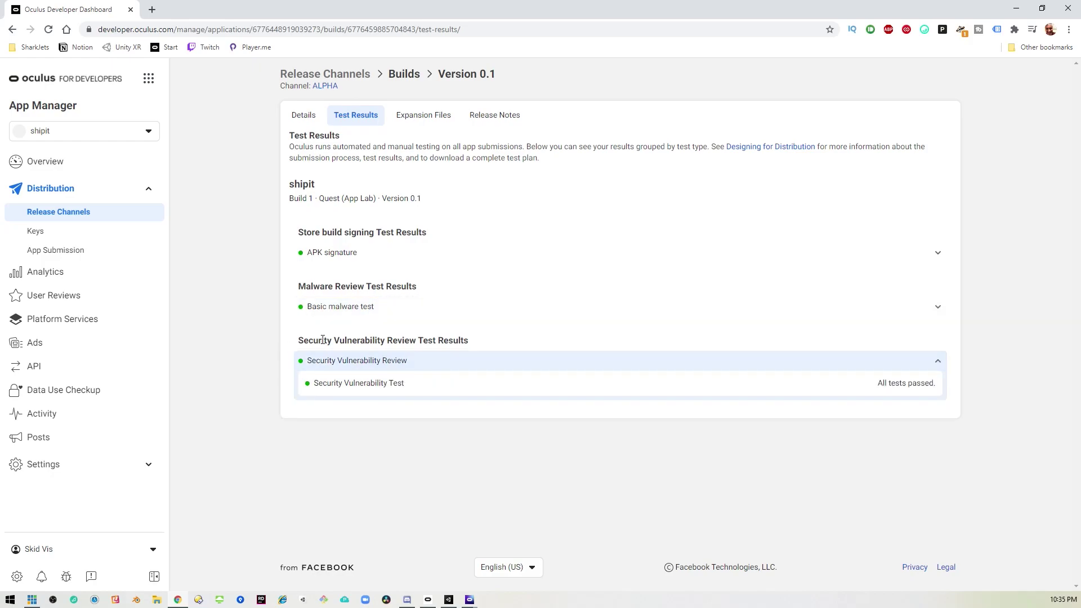
pyautogui.click(519, 364)
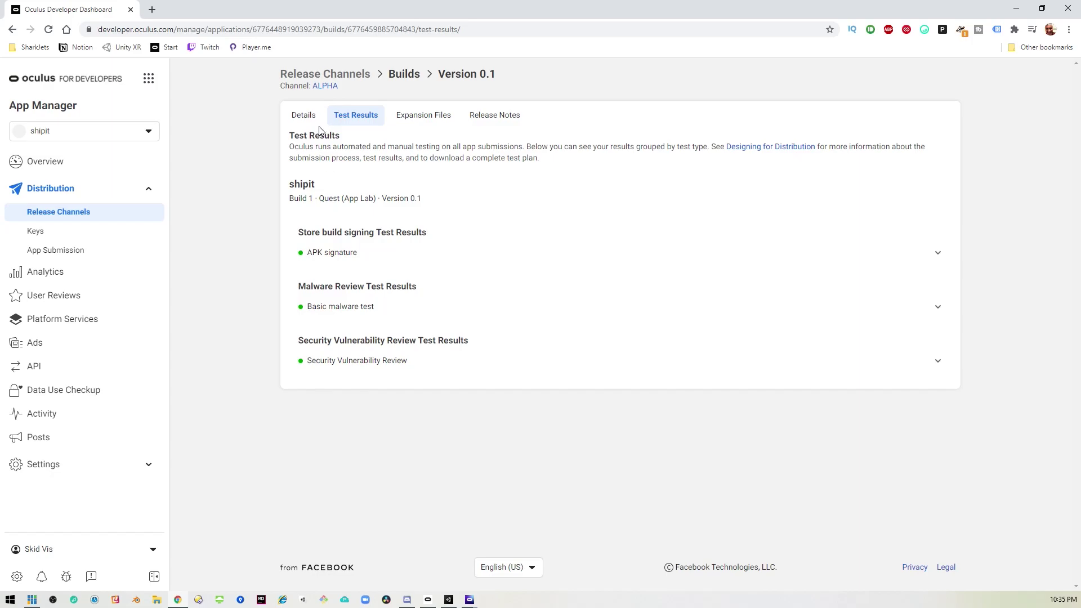
pyautogui.click(305, 117)
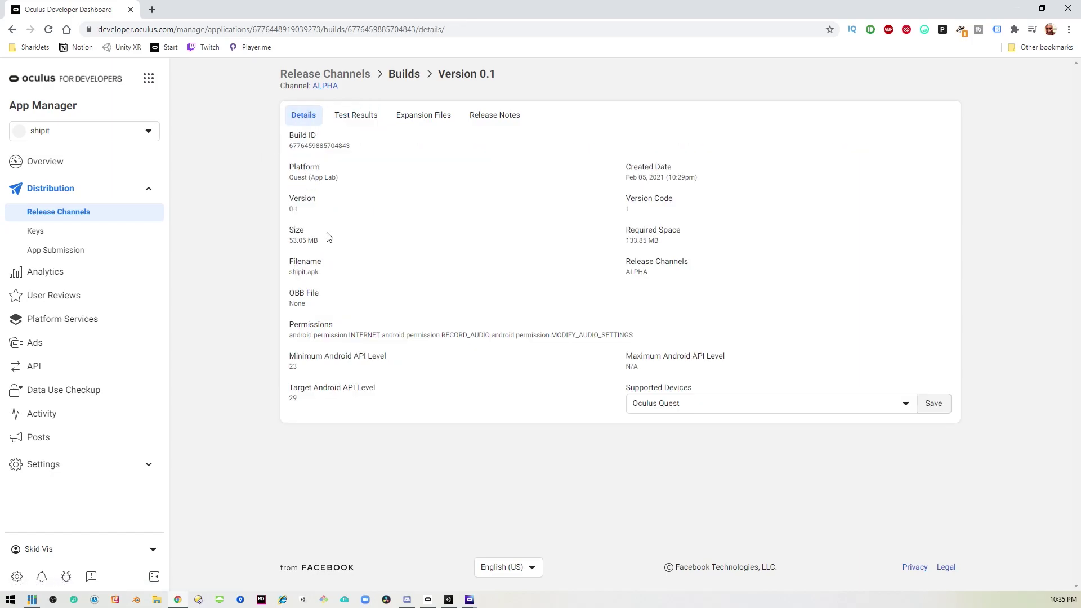
pyautogui.click(326, 86)
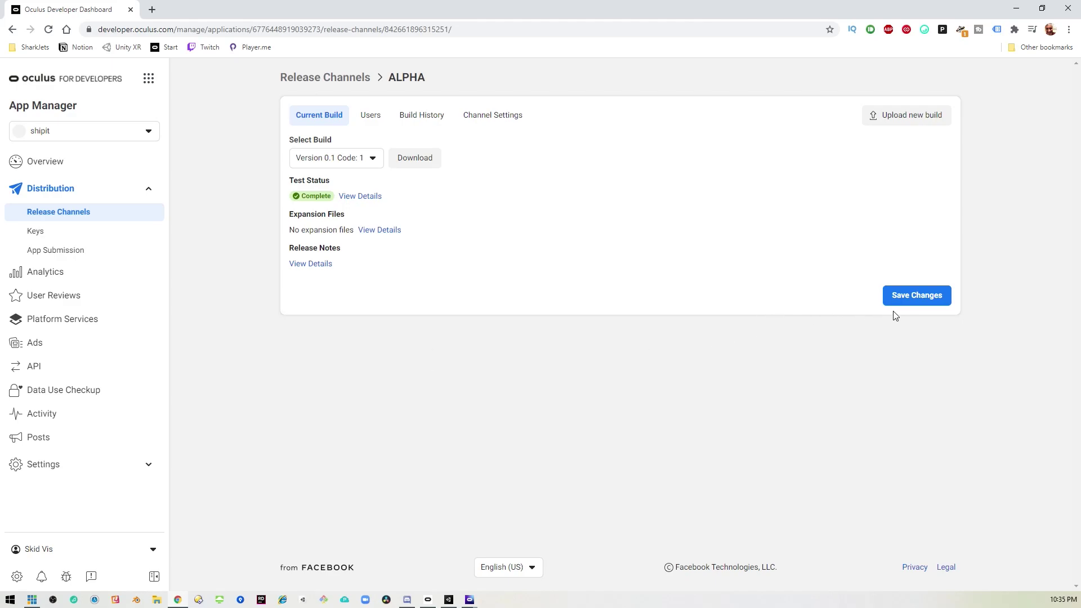
# Save the ALPHA build selection, return to Release Channels, and reopen the ALPHA channel.
pyautogui.click(913, 308)
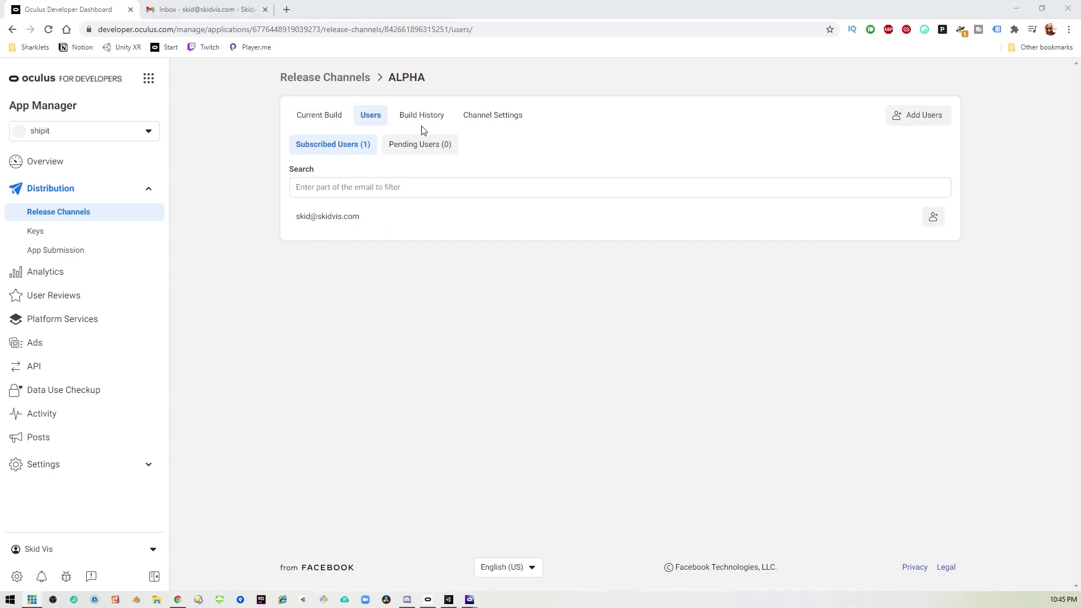
pyautogui.click(69, 212)
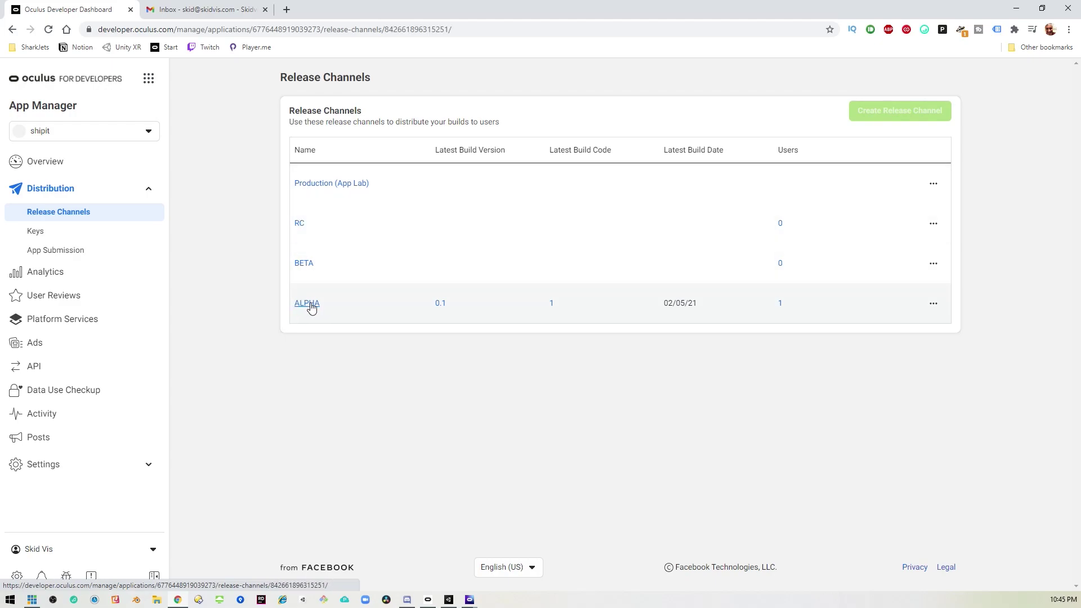
pyautogui.click(307, 303)
# Show the ALPHA channel's Users list with its one subscribed tester.
pyautogui.click(372, 118)
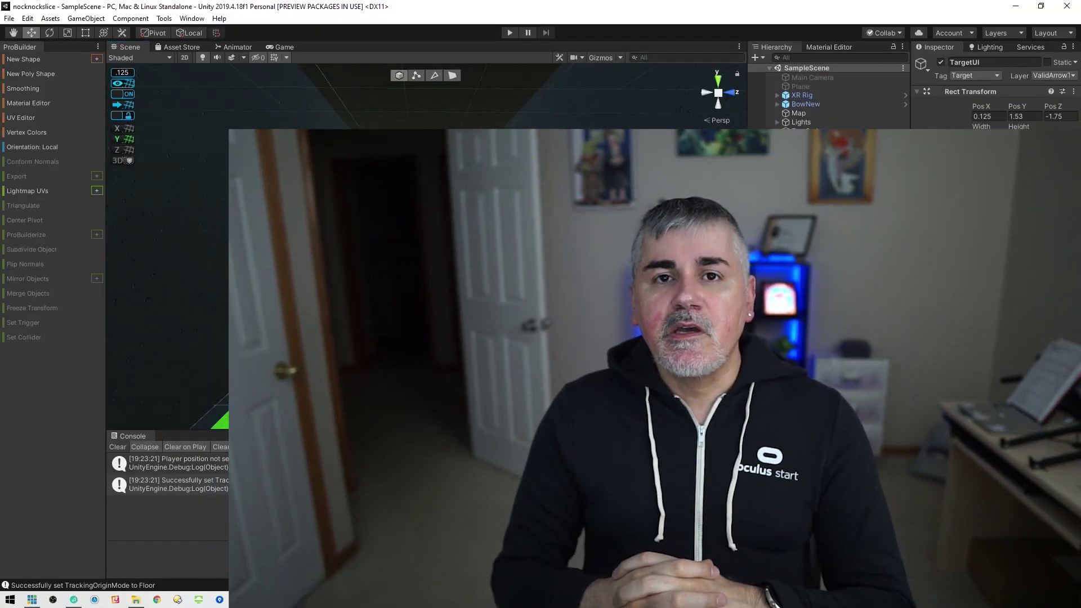
pyautogui.scroll(3, 549, 265)
pyautogui.press('w')
pyautogui.press('a')
pyautogui.press('d')
pyautogui.press('w')
pyautogui.press('d')
pyautogui.press('d')
pyautogui.press('d')
pyautogui.press('d')
pyautogui.press('d')
pyautogui.press('d')
pyautogui.press('d')
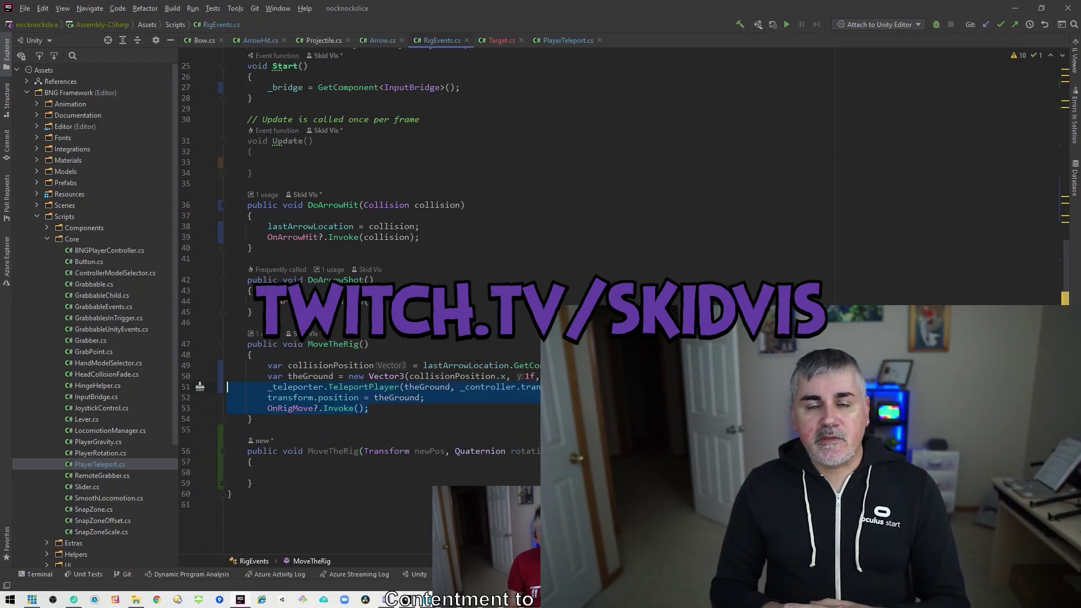
# Confirm extracting lines 51–53 into the MoveTheRig method, then switch to Target.cs.
pyautogui.press('Return')
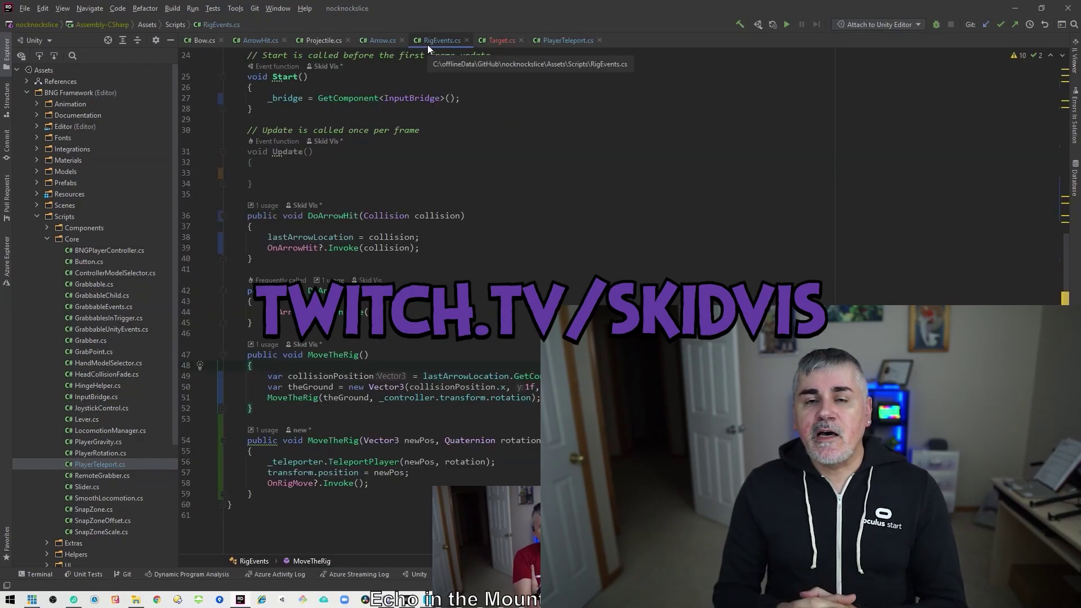
pyautogui.click(501, 40)
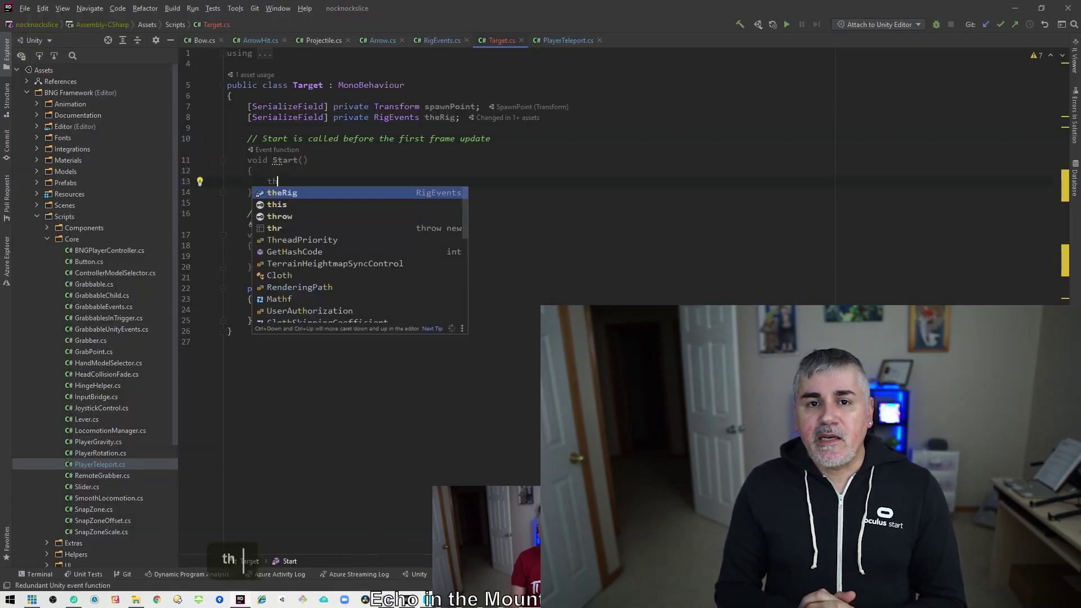